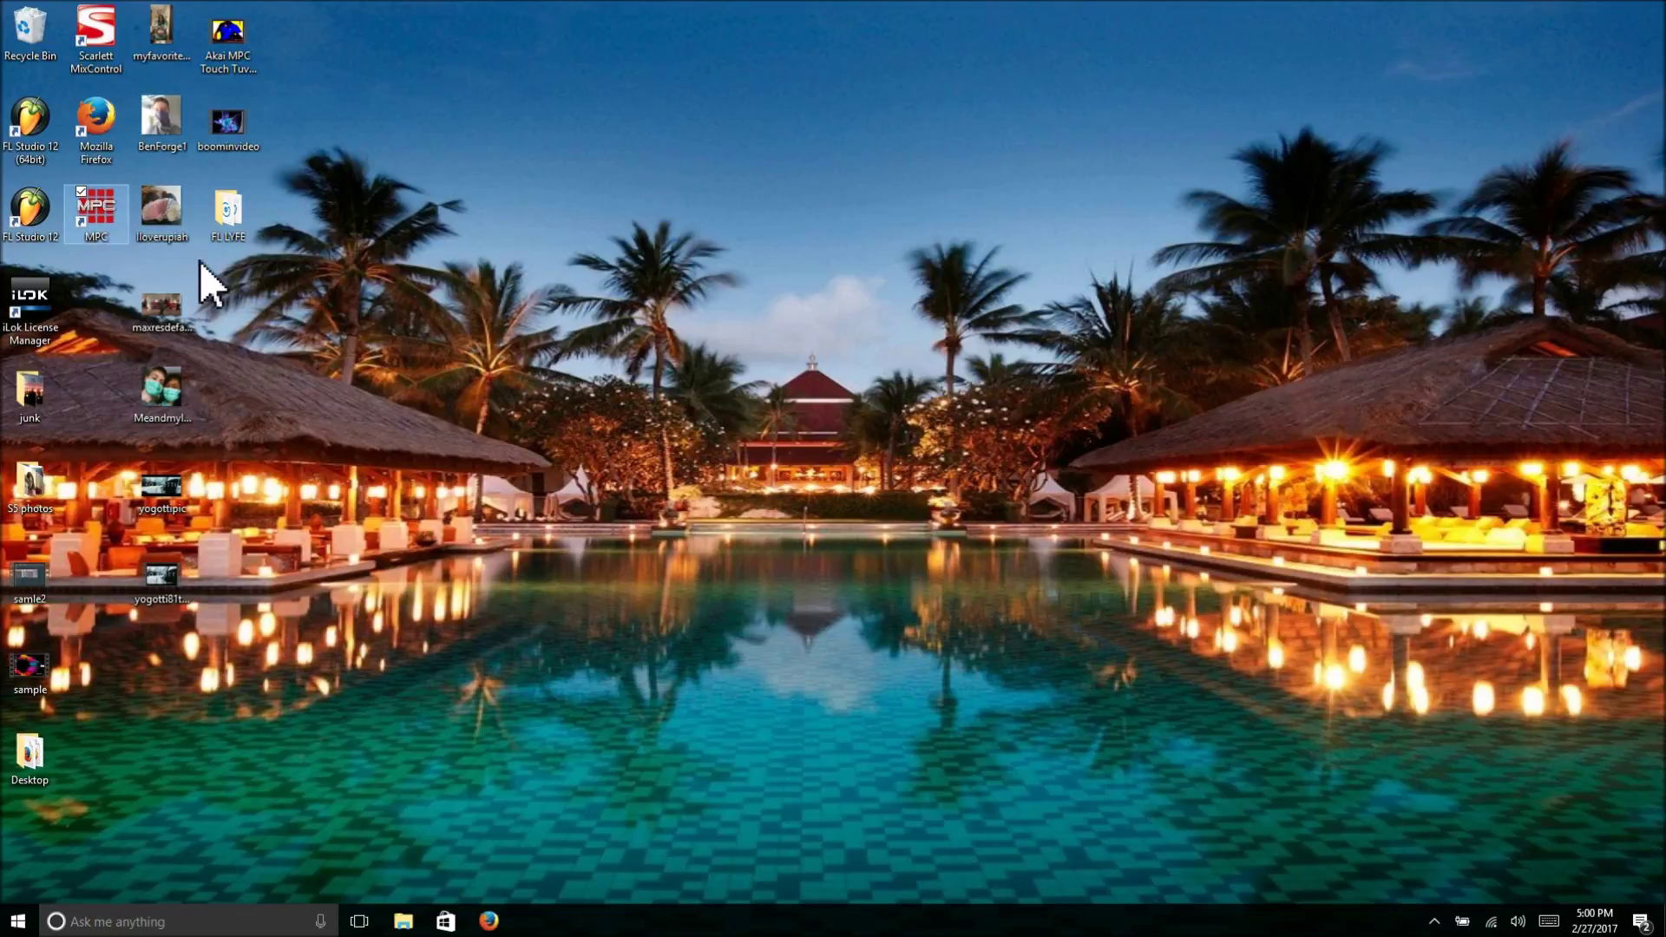
Step: Open File Explorer on the LicenseSupportInstallerWin64_v3.1.4_r36376 installer folder
{"action": "left_click", "coordinate": [95, 36]}
{"action": "left_click", "coordinate": [736, 323]}
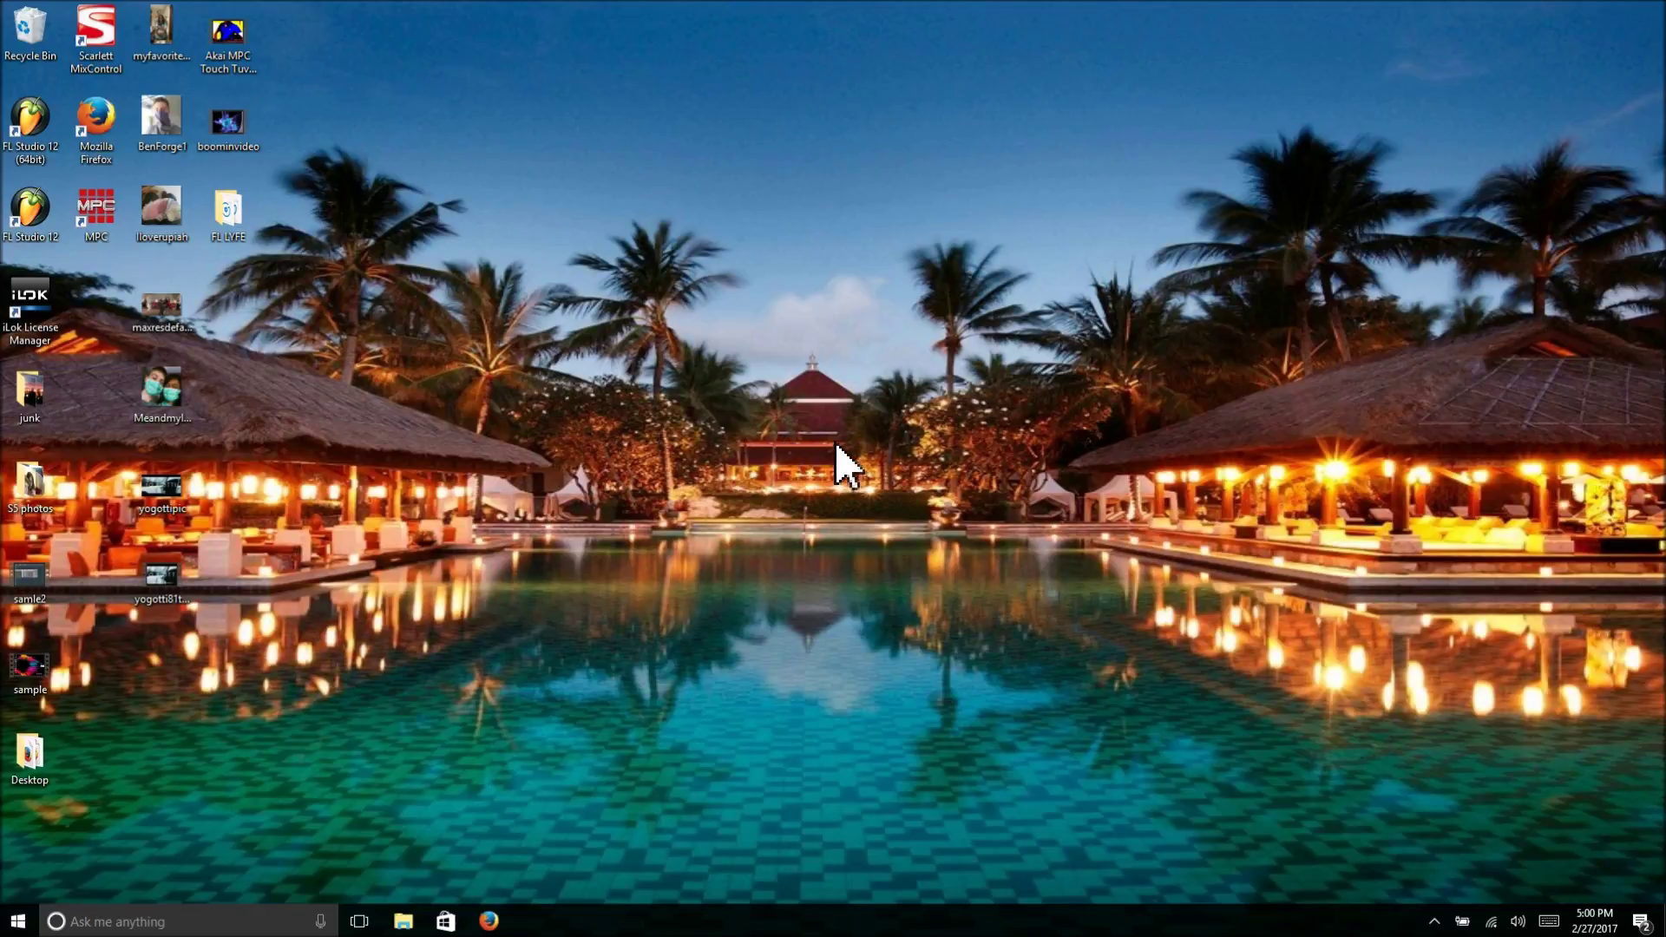
{"action": "key", "text": "super+e"}
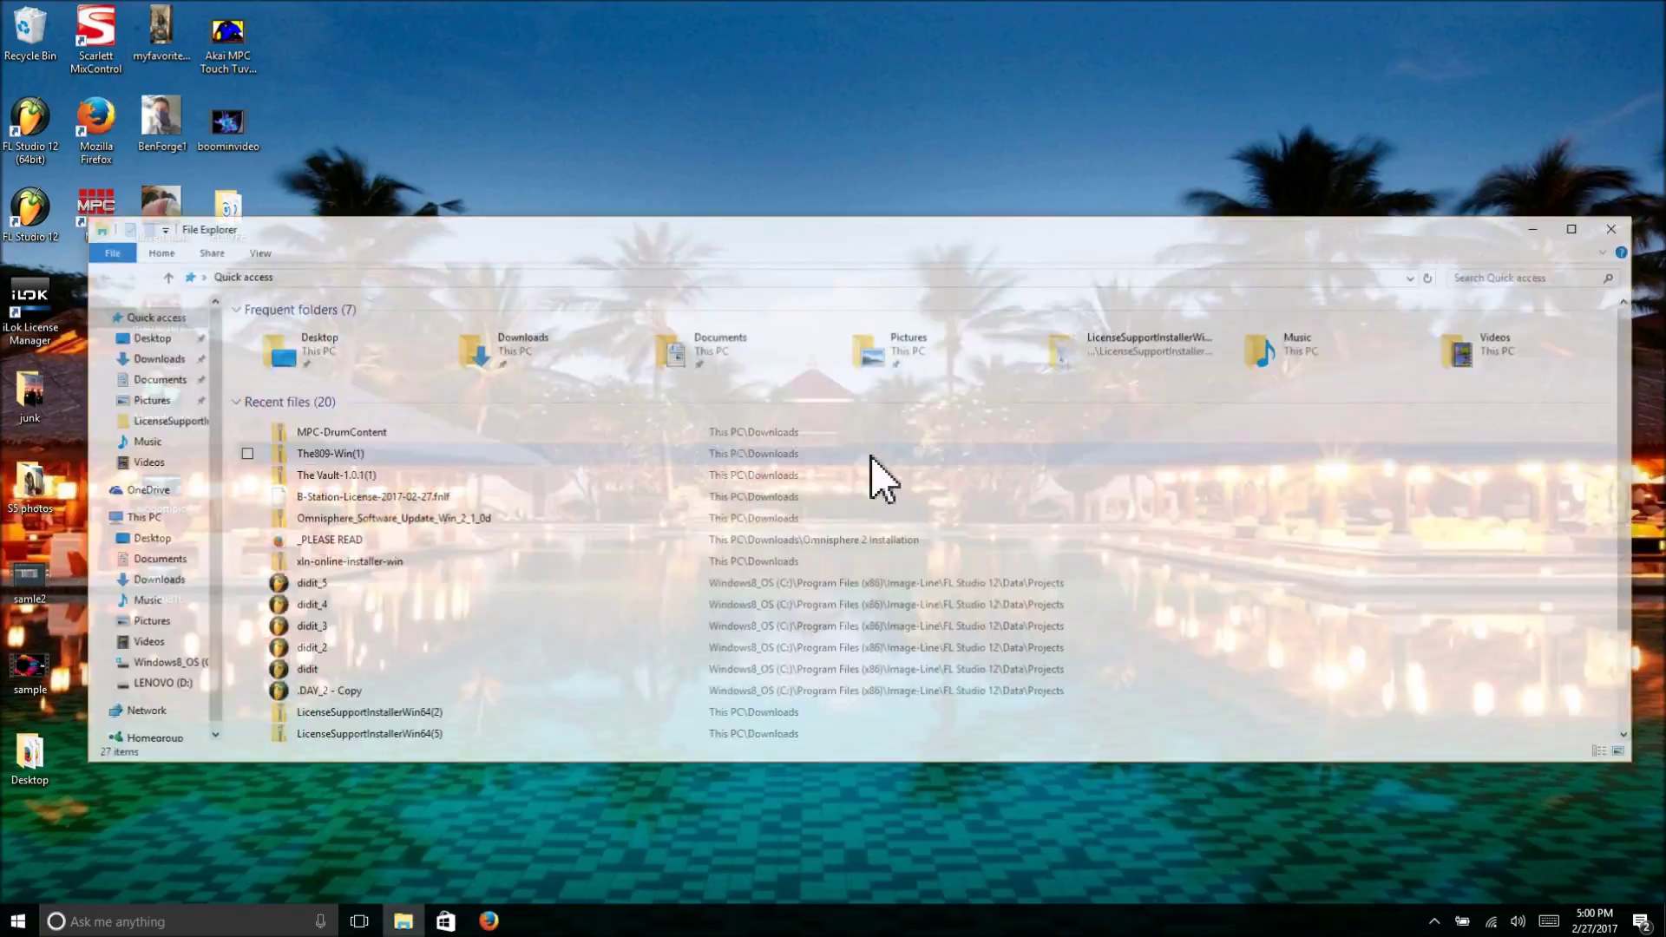
{"action": "double_click", "coordinate": [1070, 372]}
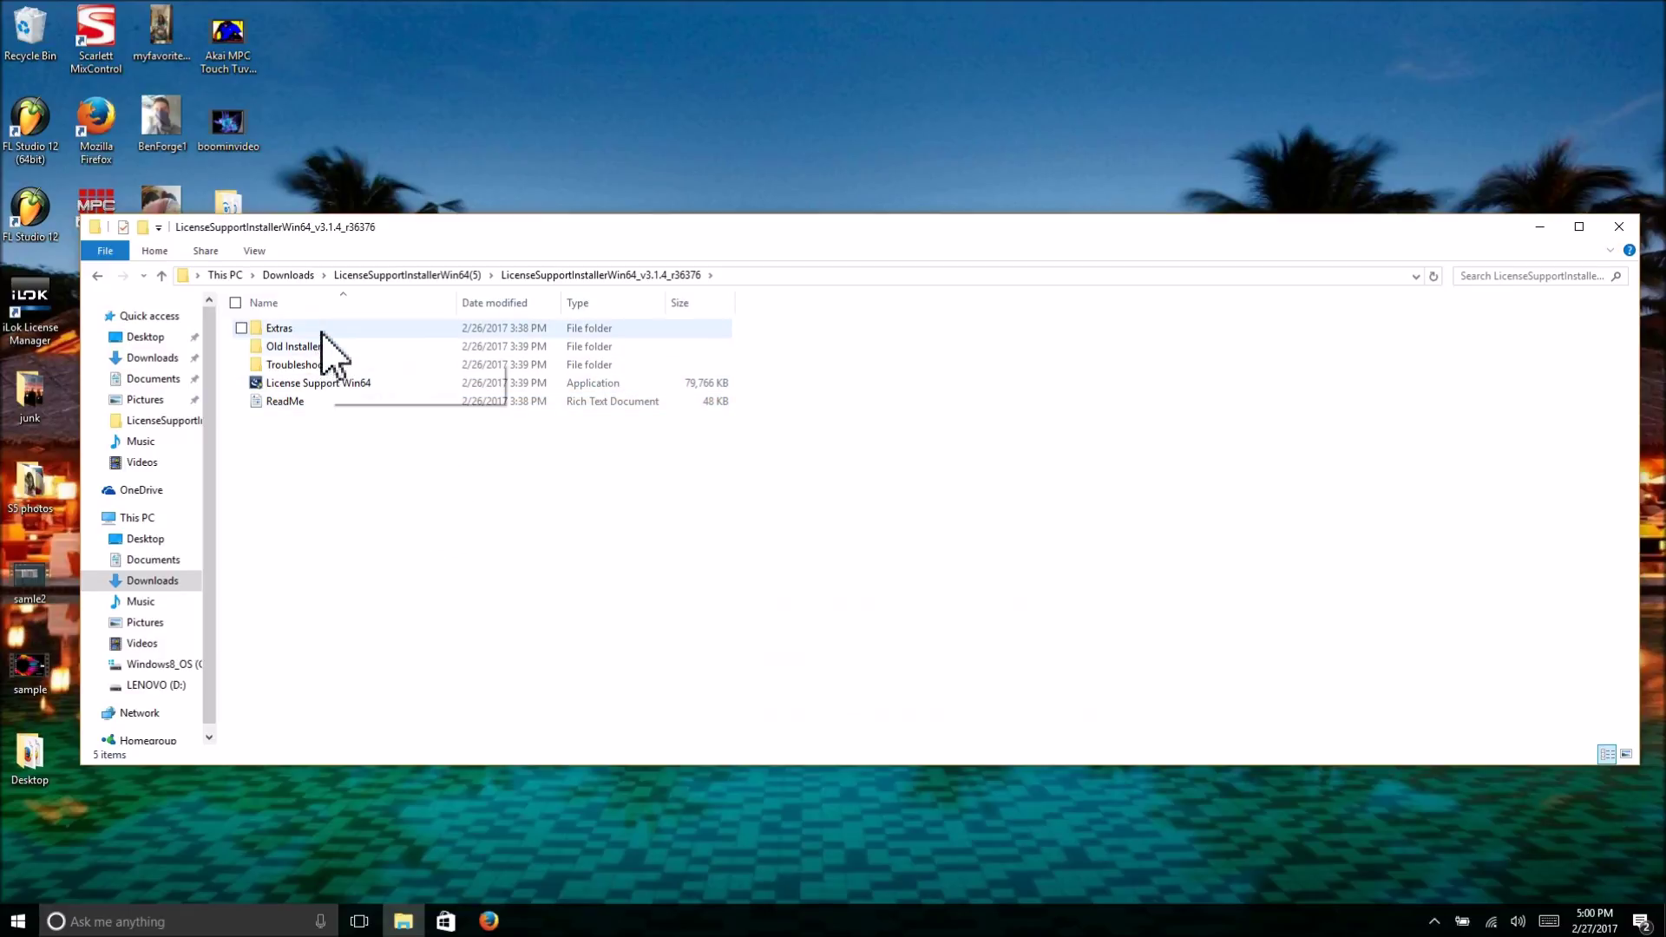
Step: Inspect the InterLok Driver Setup Win64 installer in Old Installers without running it, then return
{"action": "double_click", "coordinate": [295, 348]}
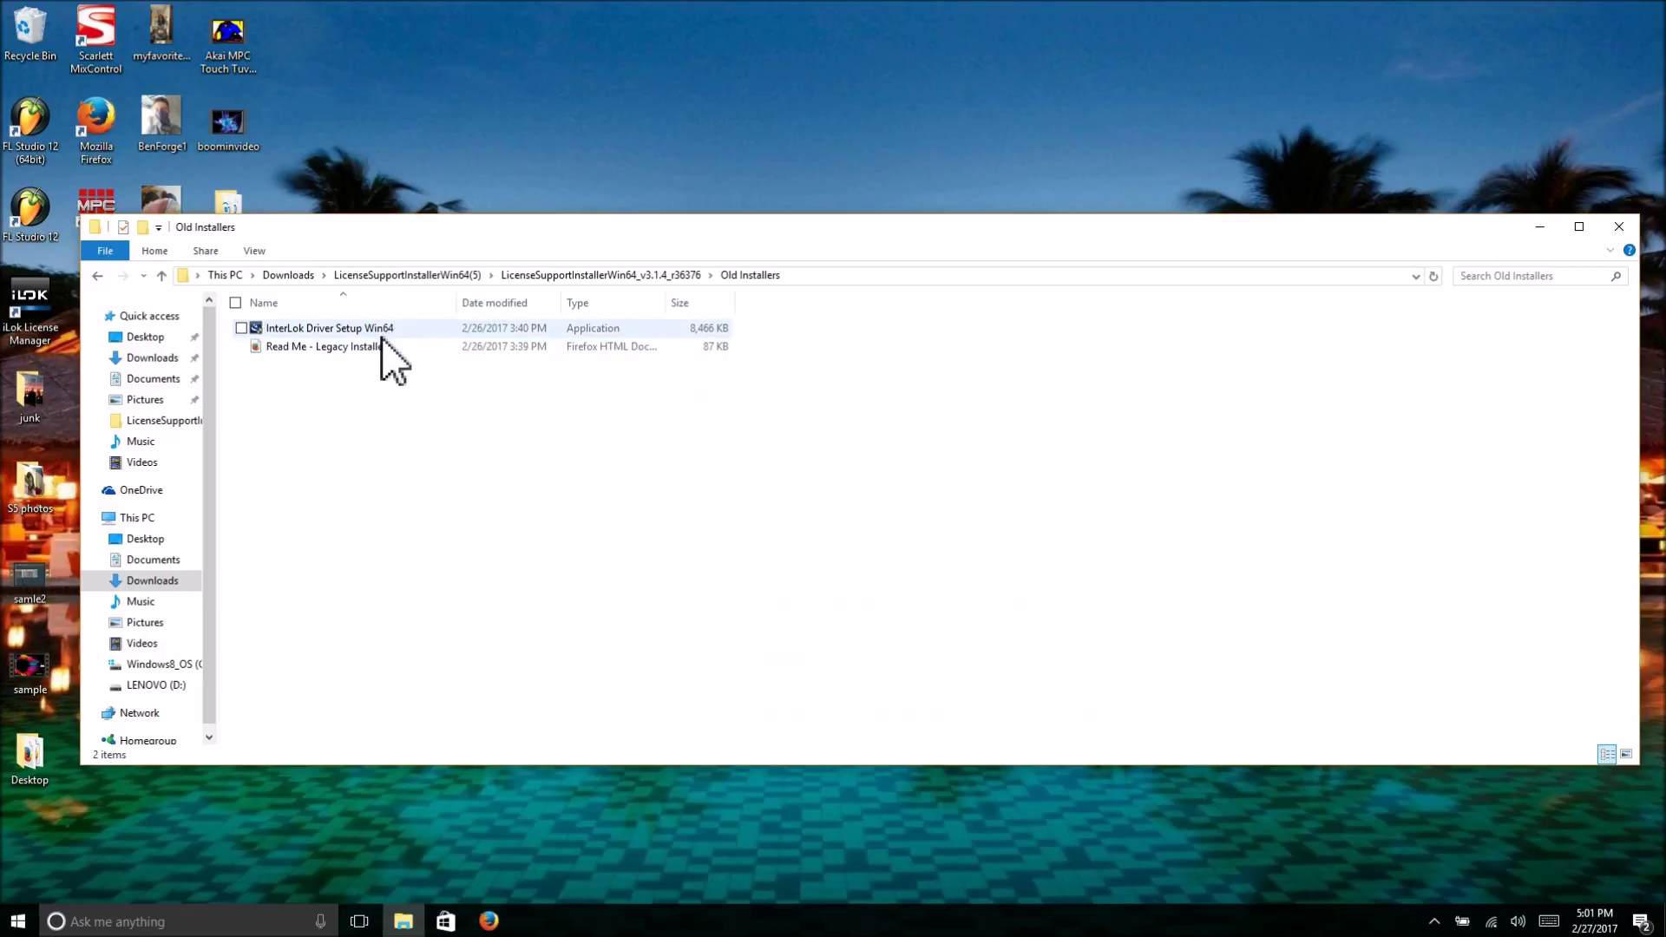
{"action": "right_click", "coordinate": [406, 328]}
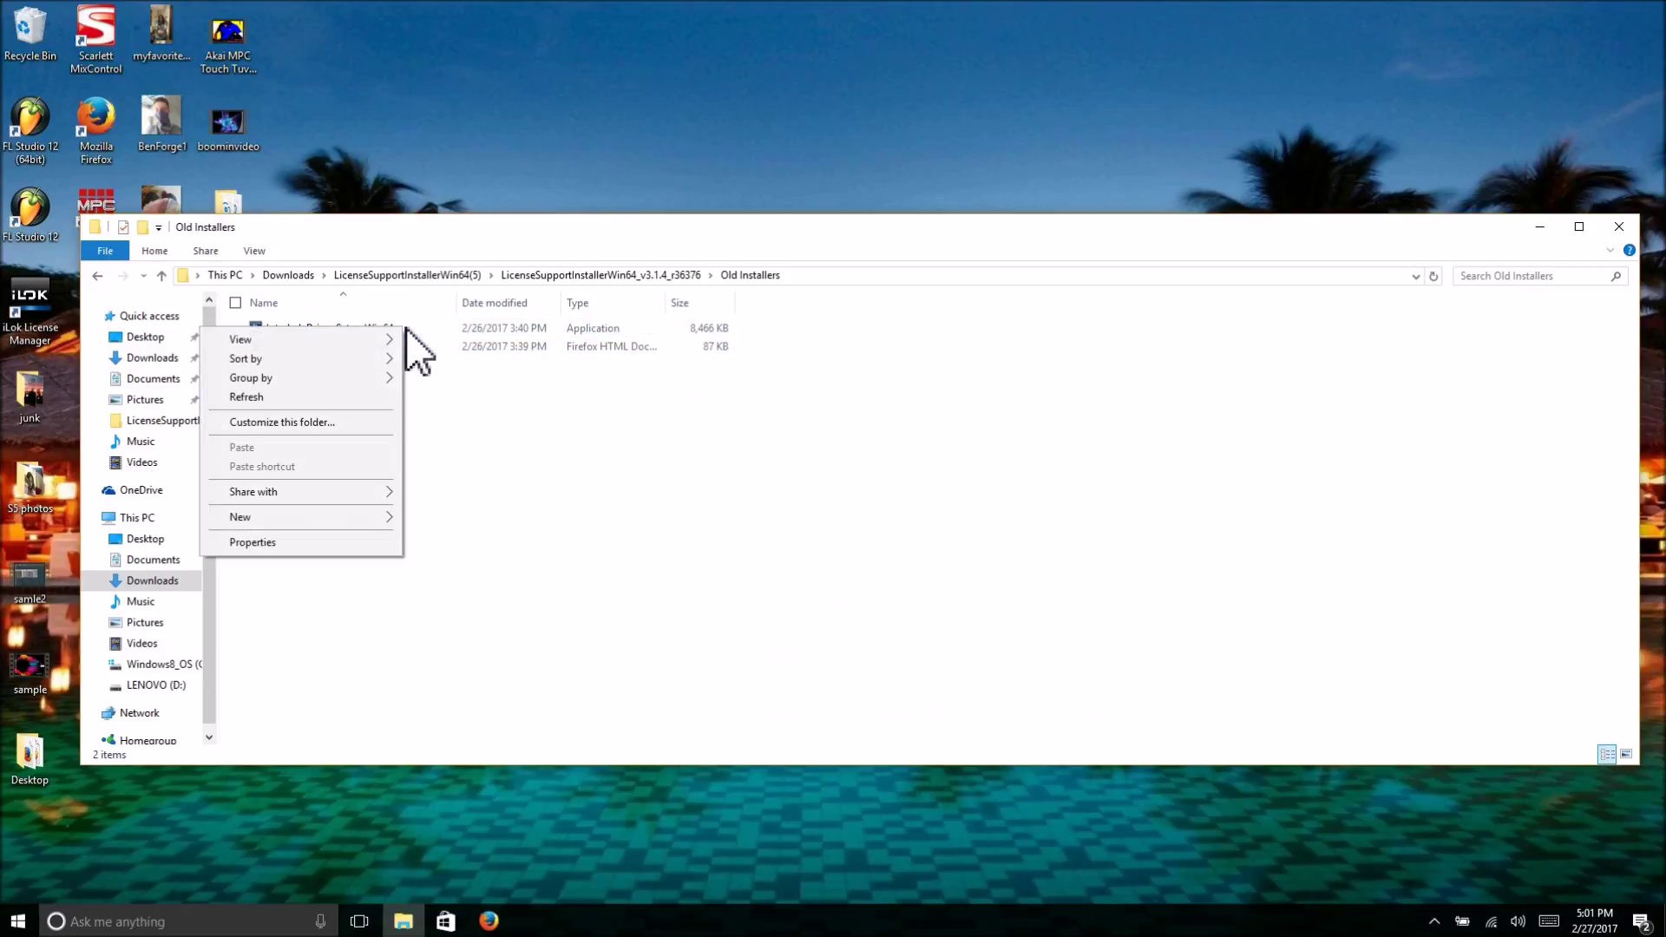
{"action": "key", "text": "Escape"}
{"action": "left_click", "coordinate": [363, 330]}
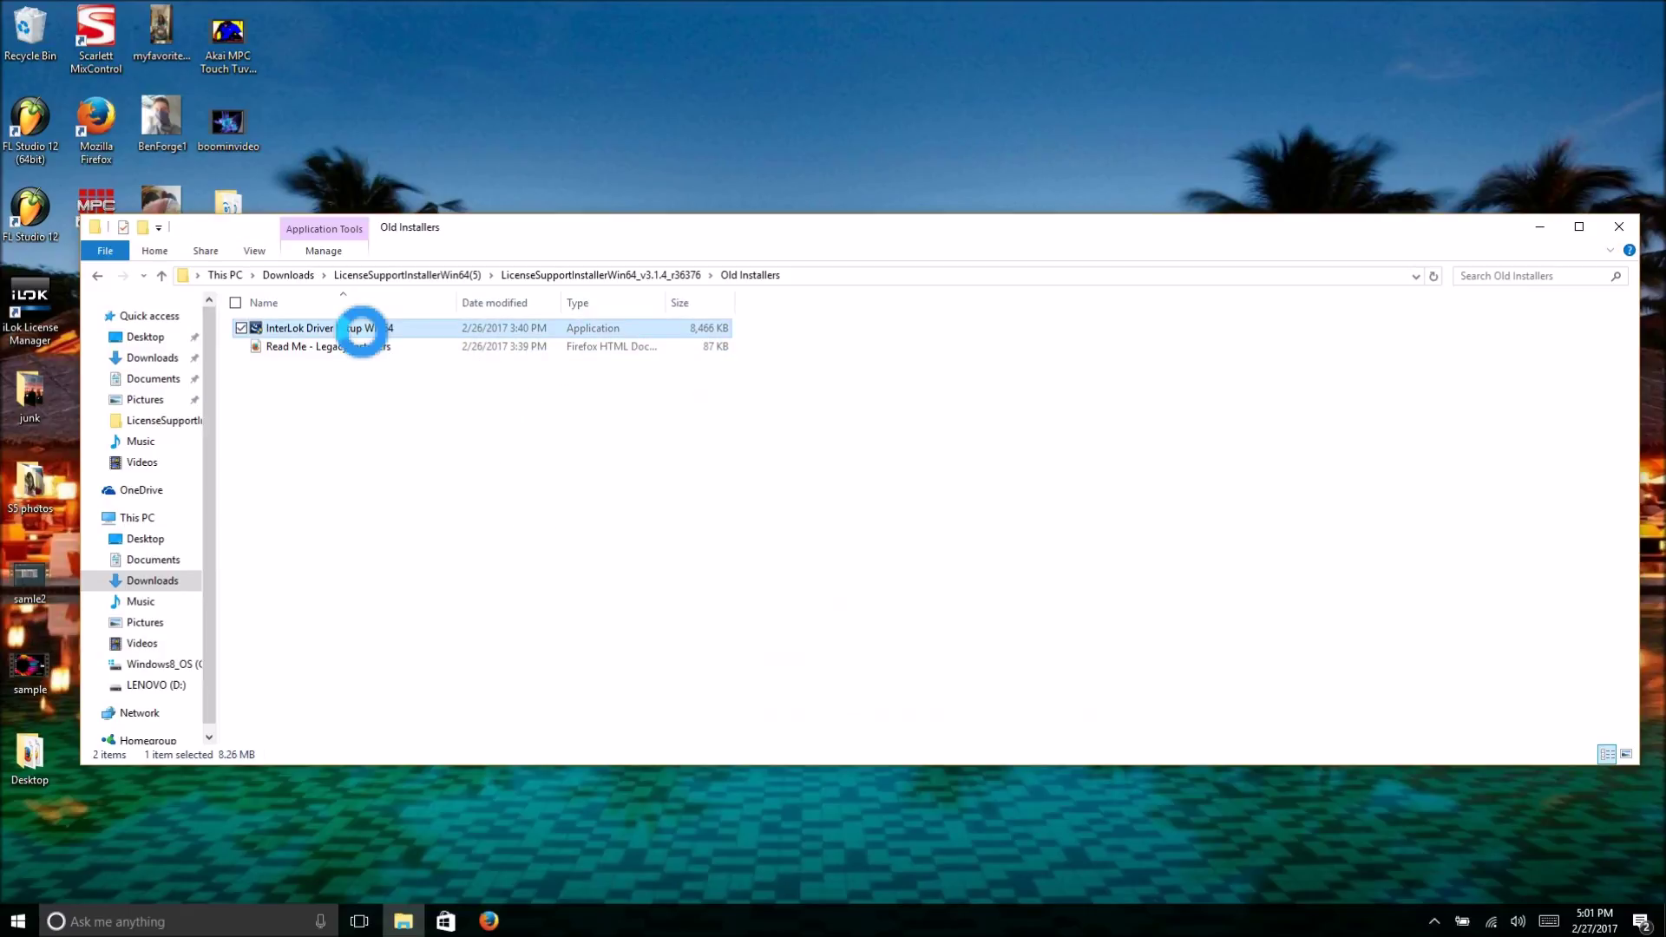
{"action": "right_click", "coordinate": [363, 332]}
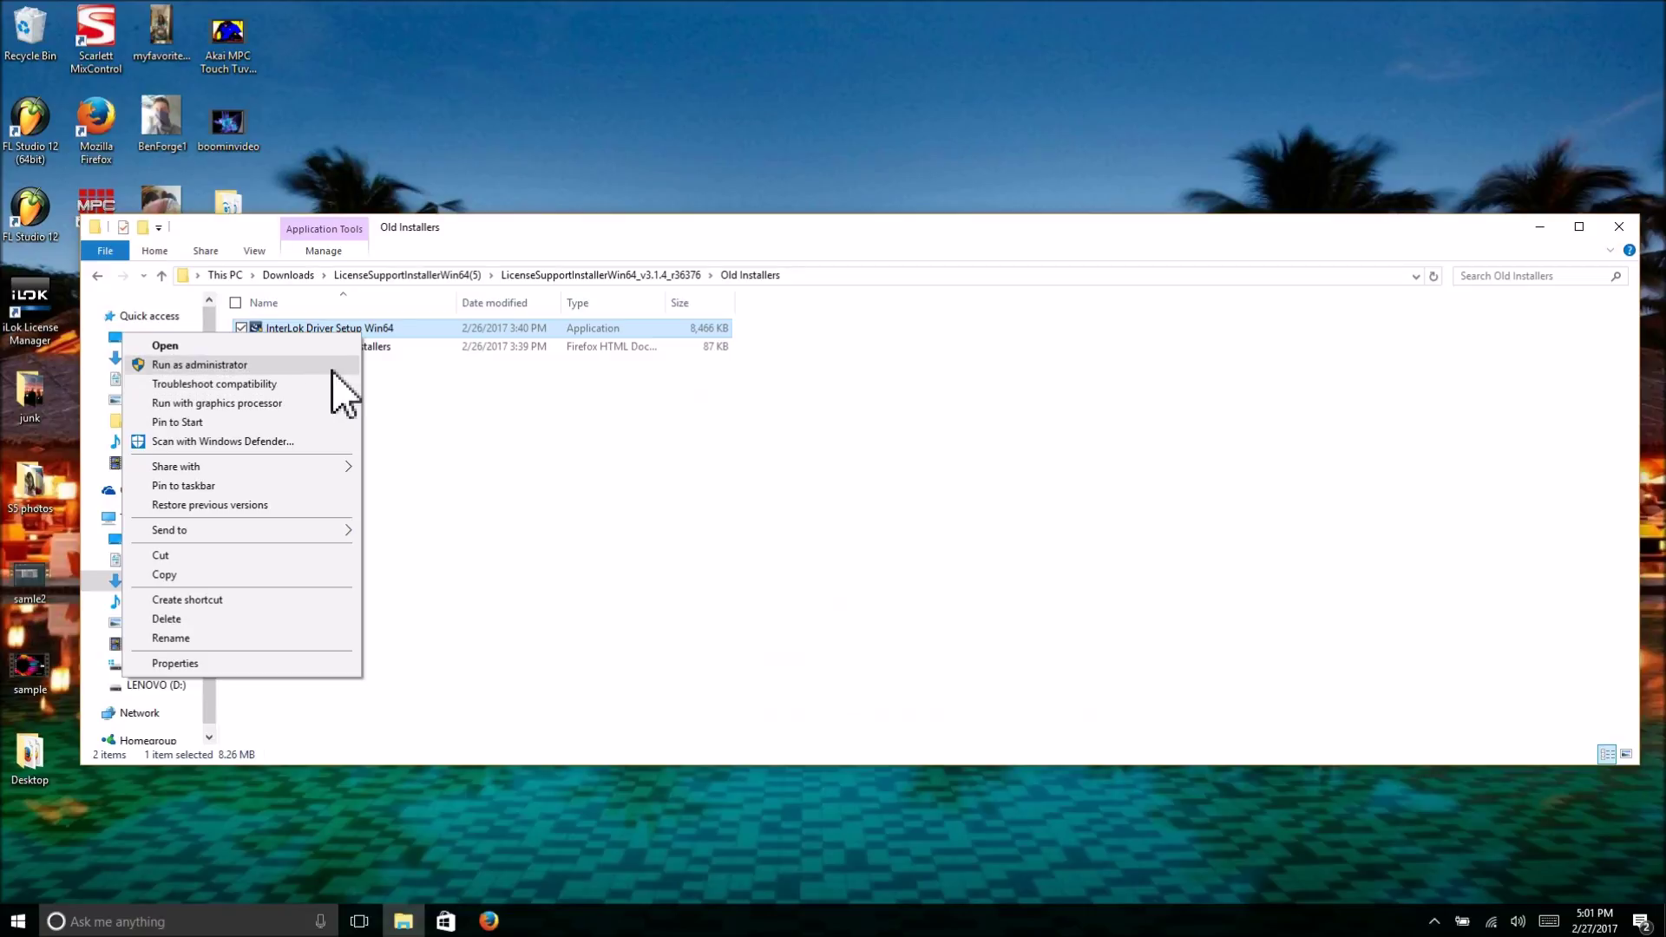
{"action": "left_click", "coordinate": [477, 392]}
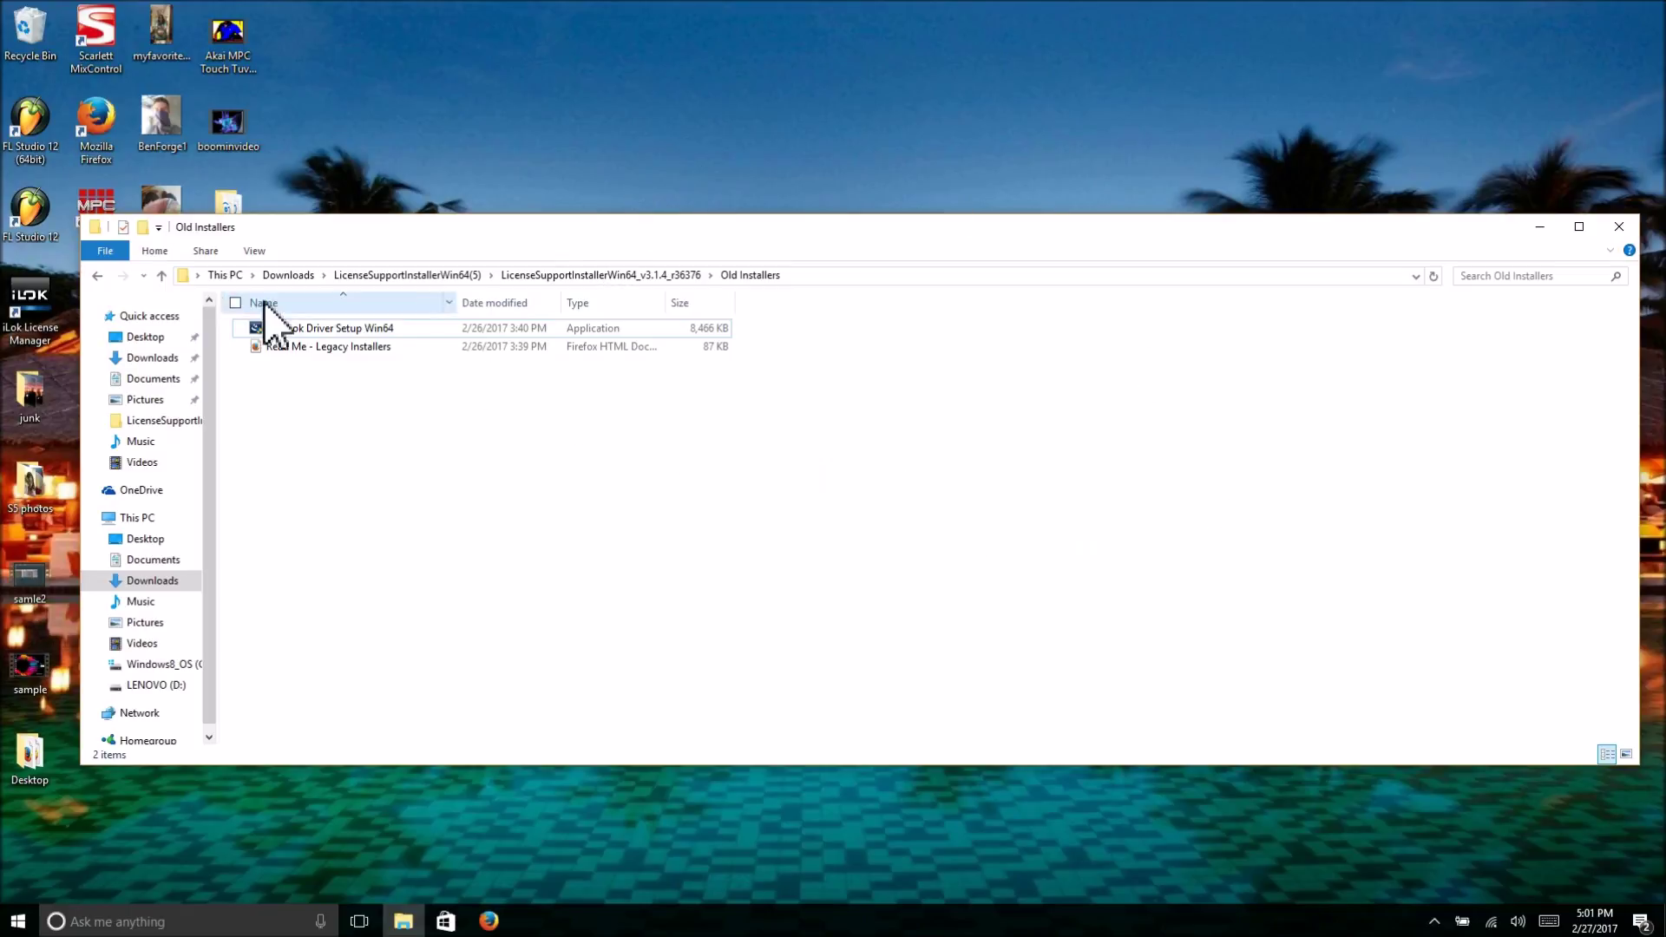
{"action": "left_click", "coordinate": [97, 275]}
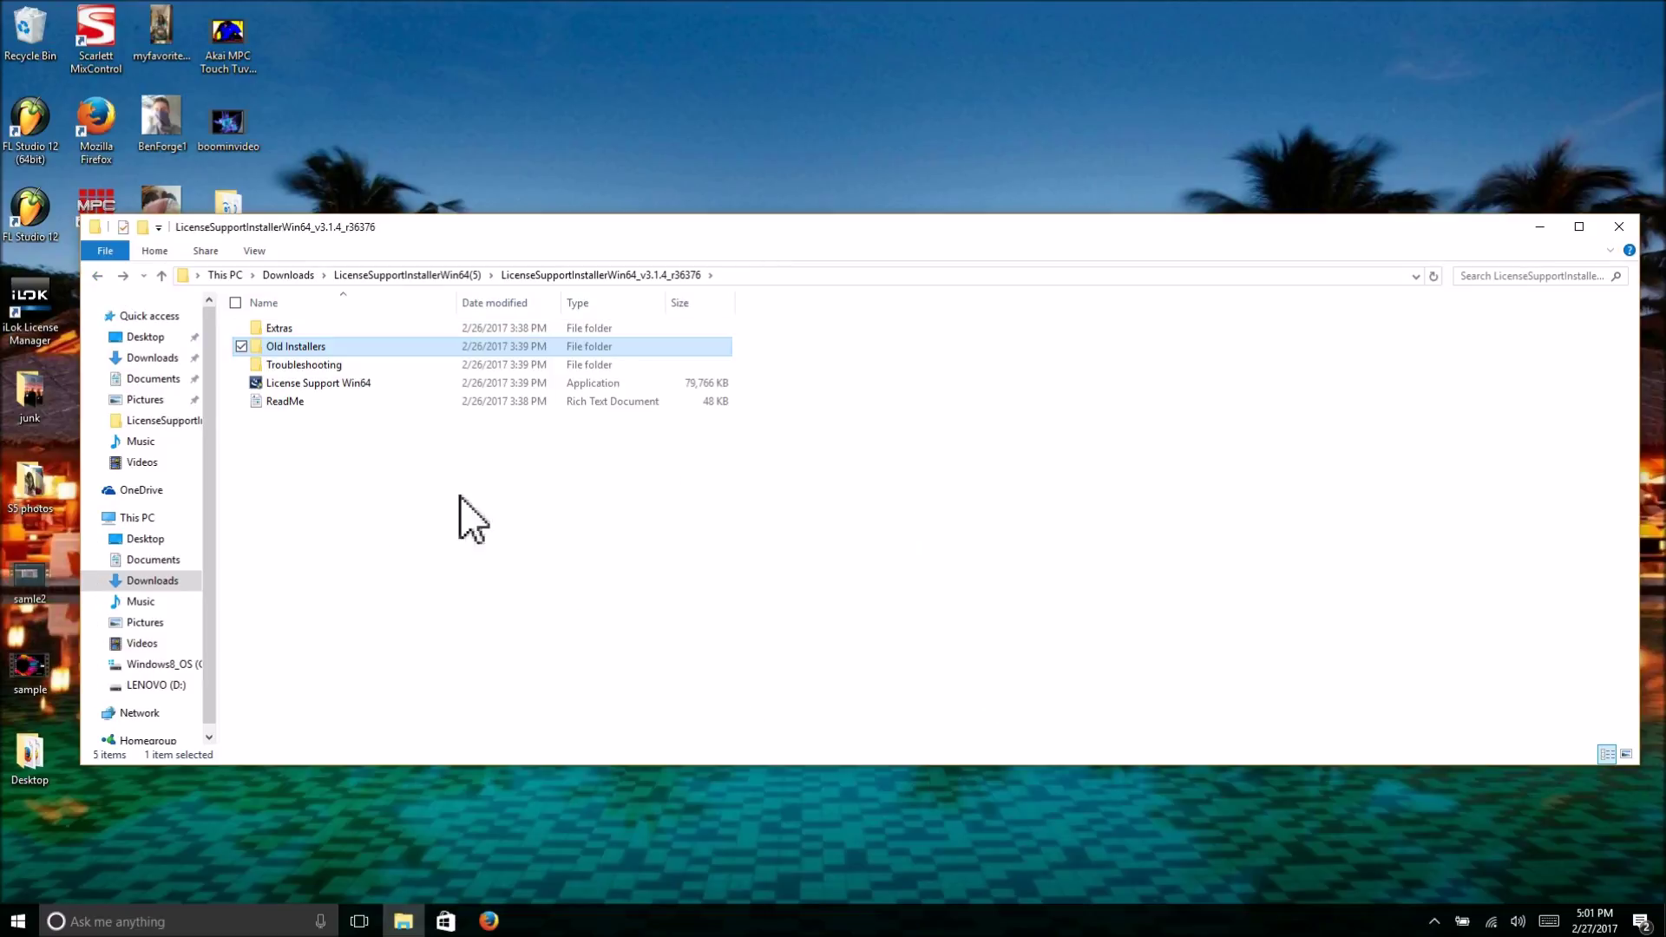
Step: Check the Drivers Only Win64 installer in Extras without running it, then close the window
{"action": "double_click", "coordinate": [271, 329]}
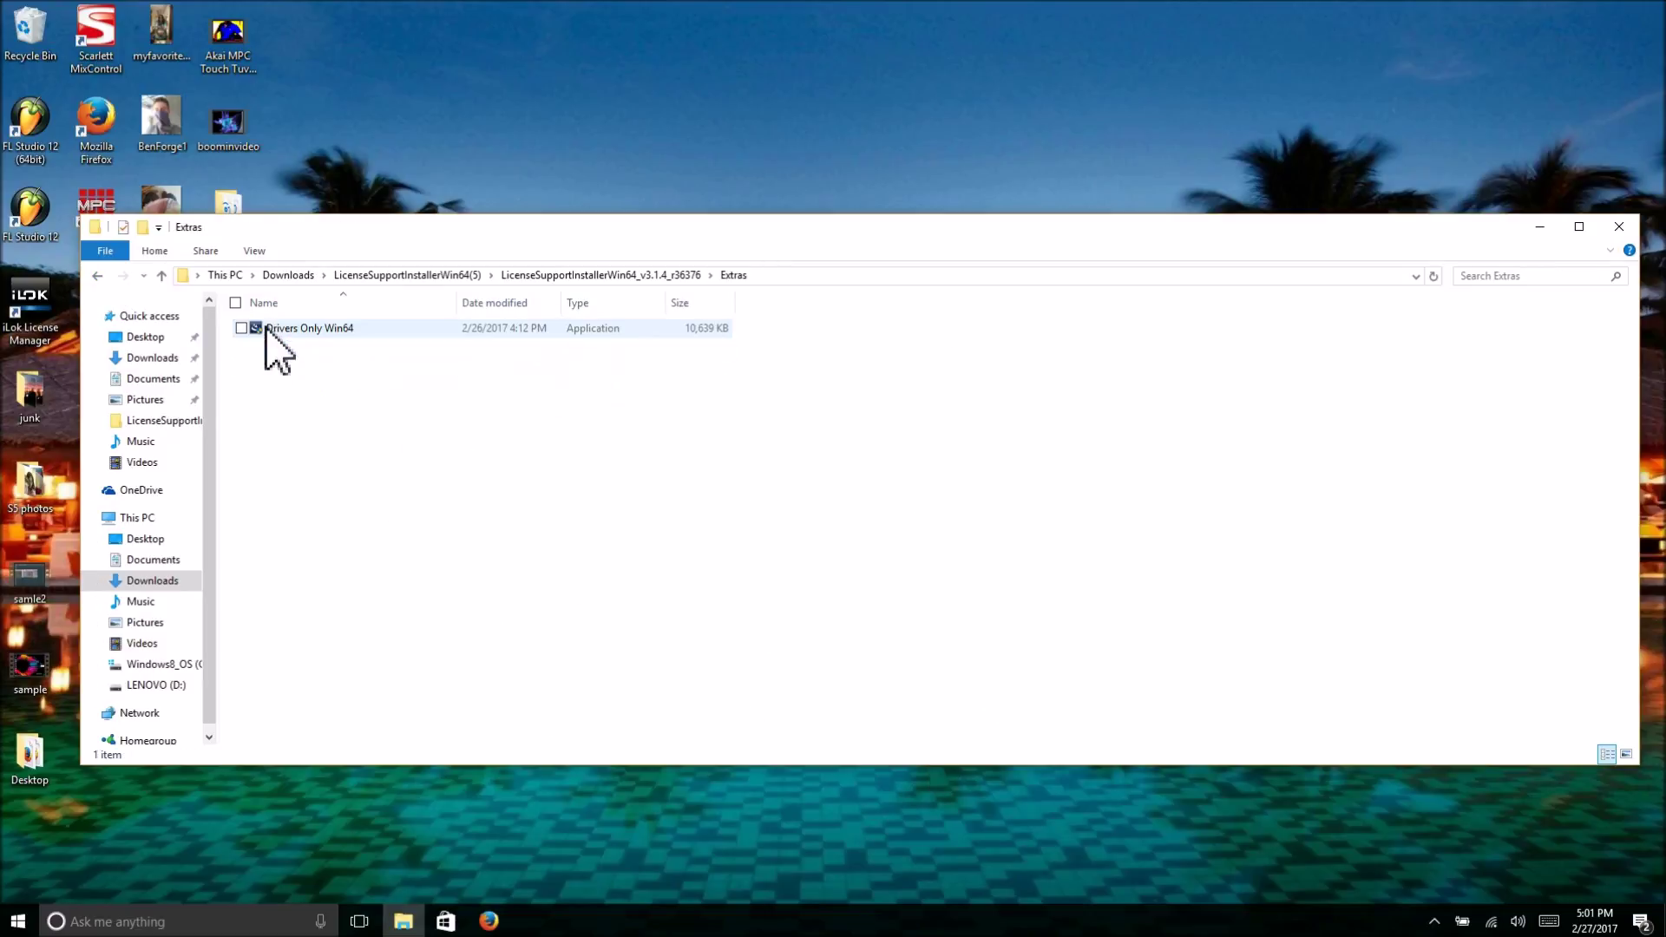
{"action": "left_click", "coordinate": [304, 328]}
{"action": "right_click", "coordinate": [305, 328]}
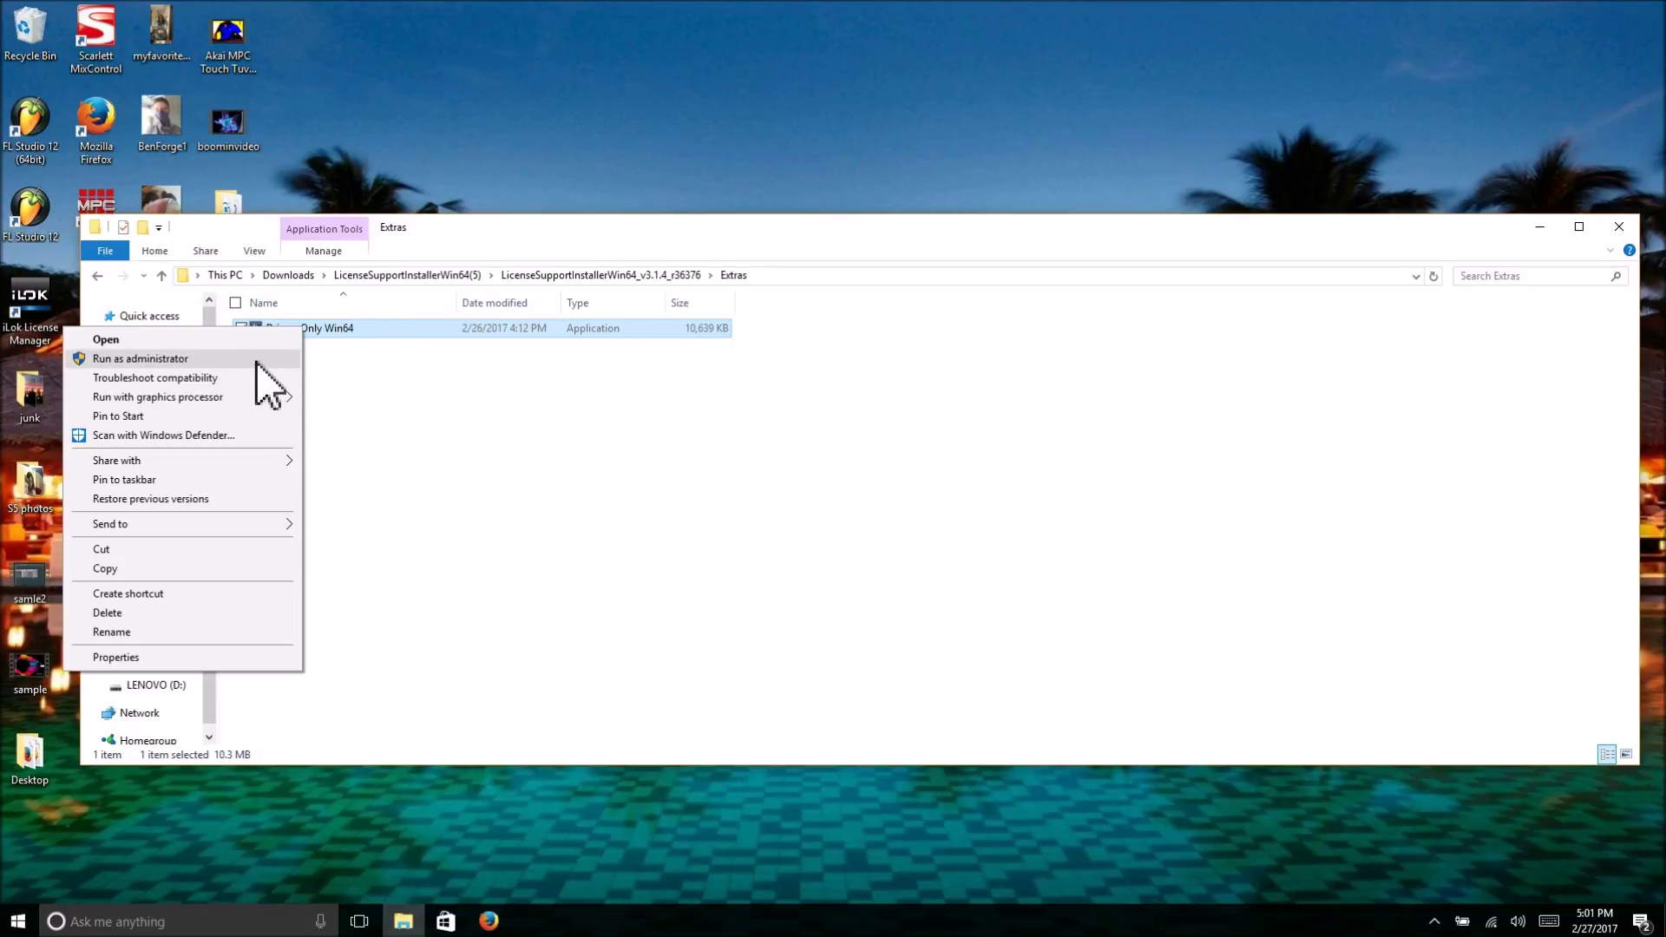
{"action": "left_click", "coordinate": [647, 435]}
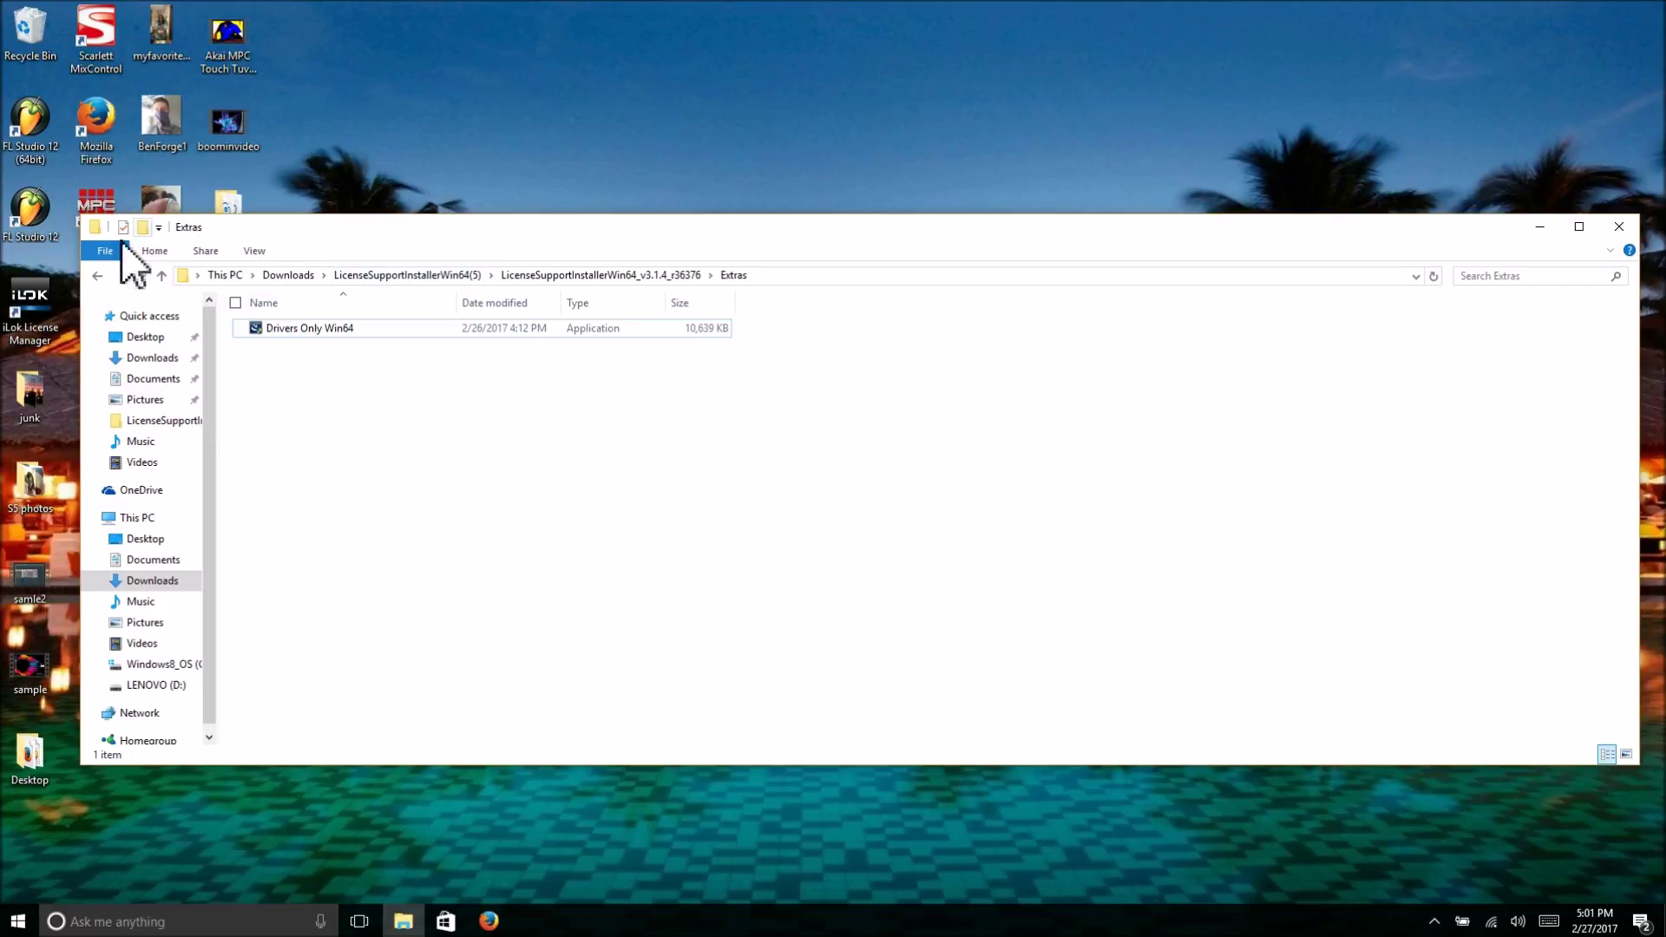
{"action": "left_click", "coordinate": [96, 276]}
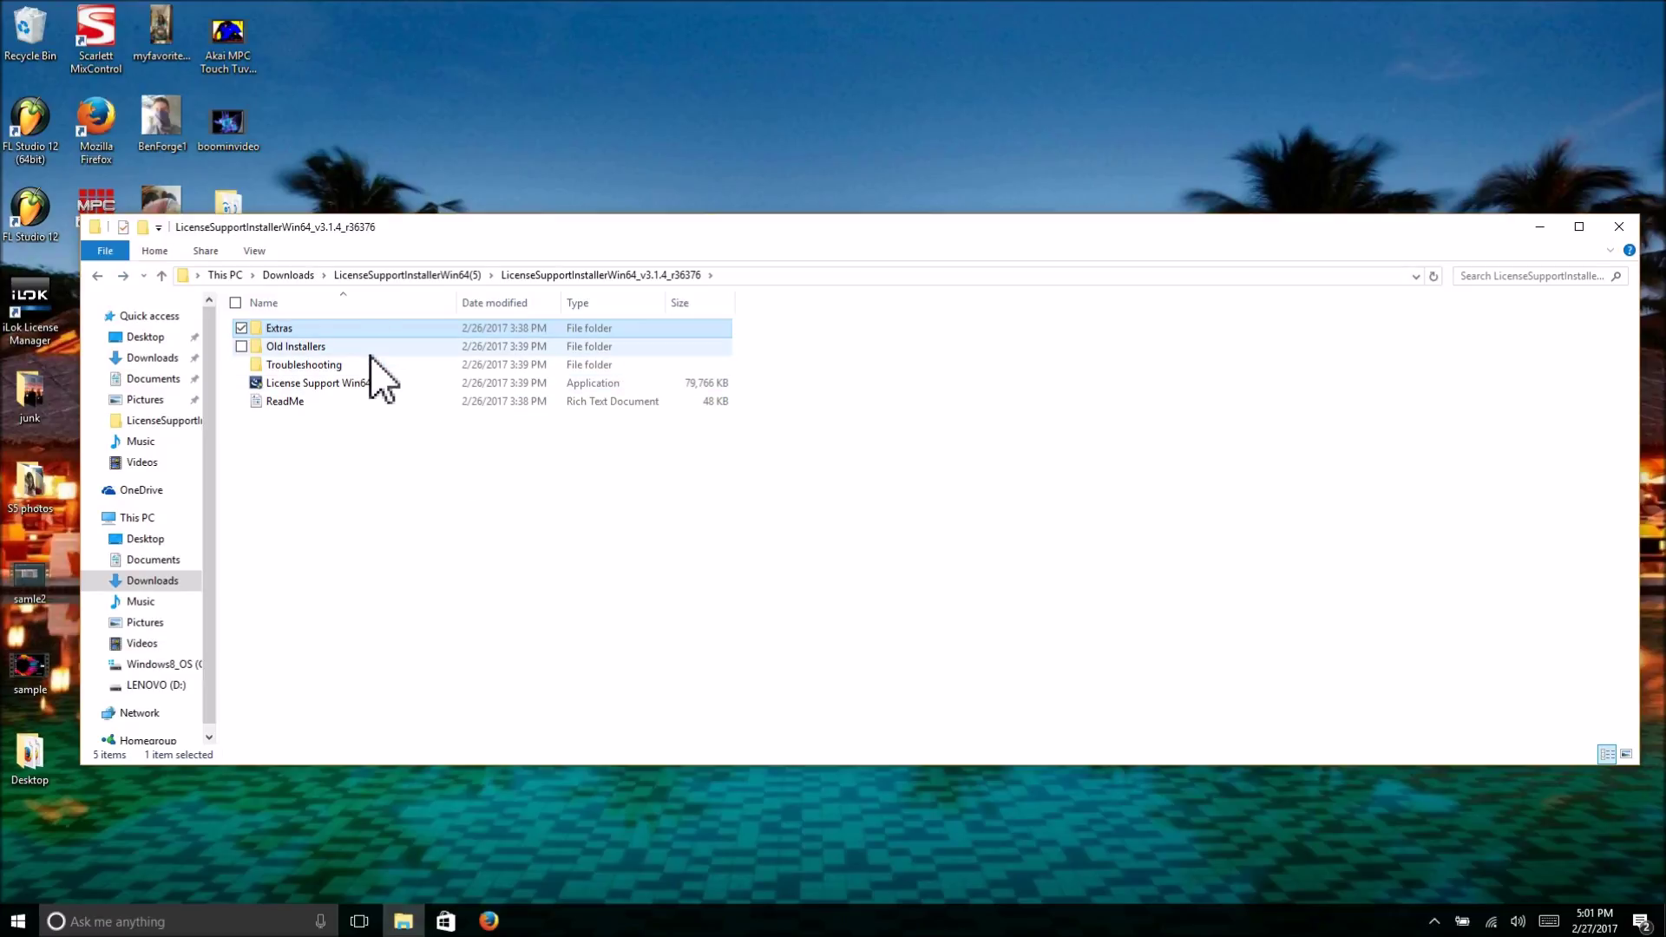
{"action": "left_click", "coordinate": [1619, 228]}
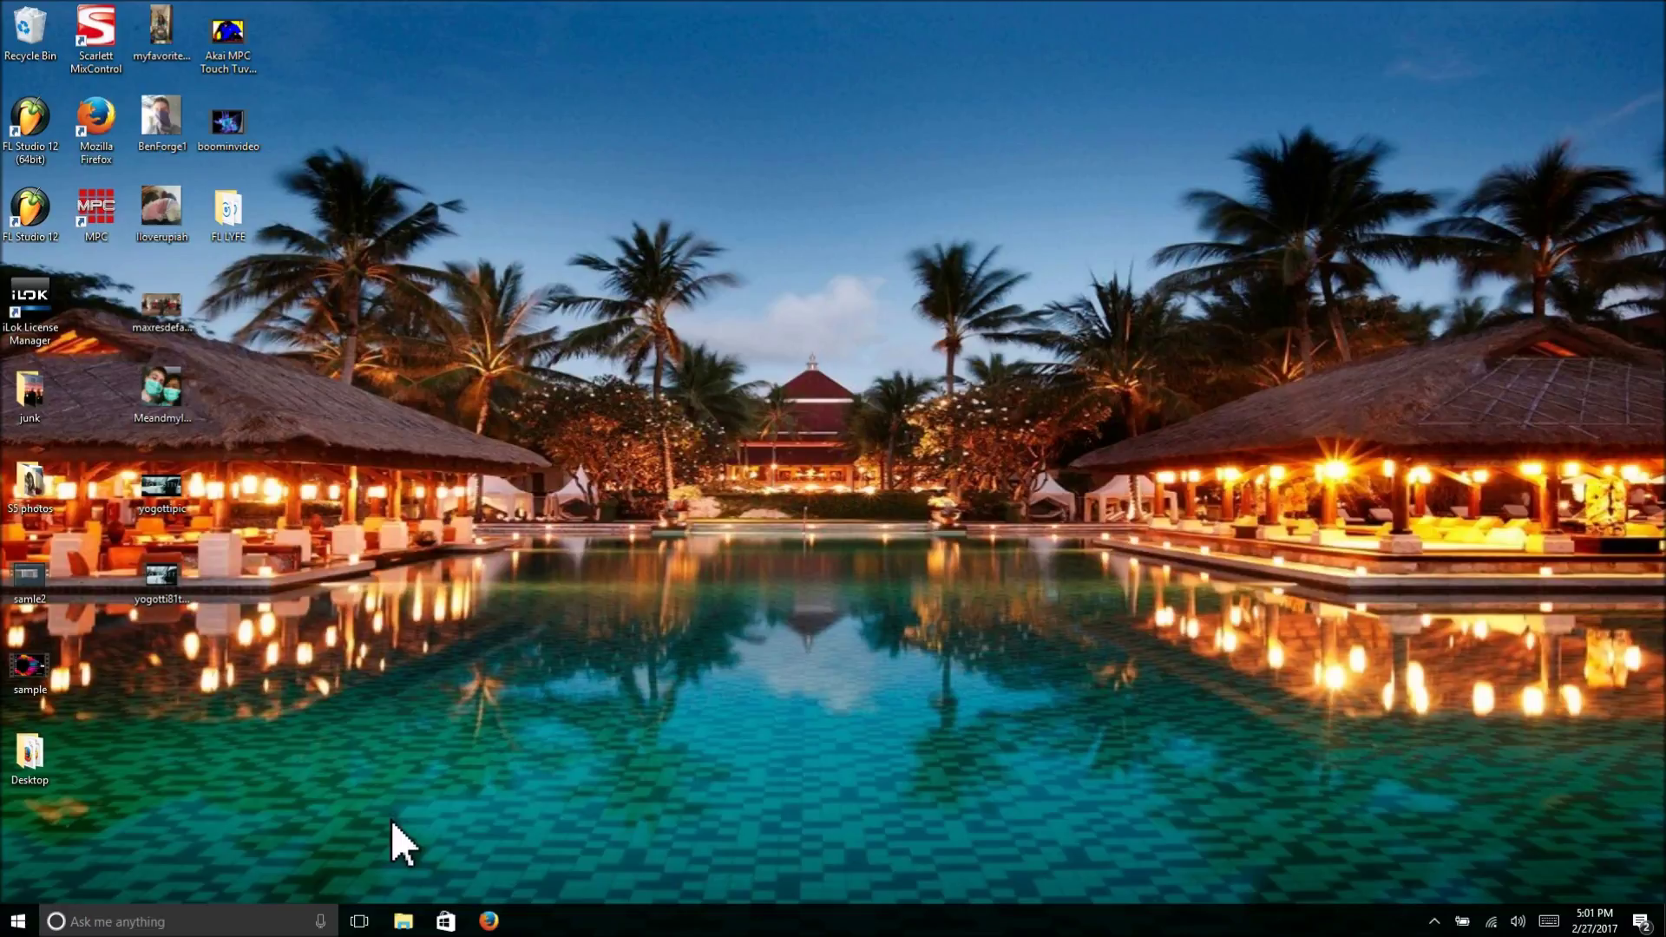
Step: Search the Start menu for 'adminstrative tools' and open the Administrative Tools folder
{"action": "key", "text": "super"}
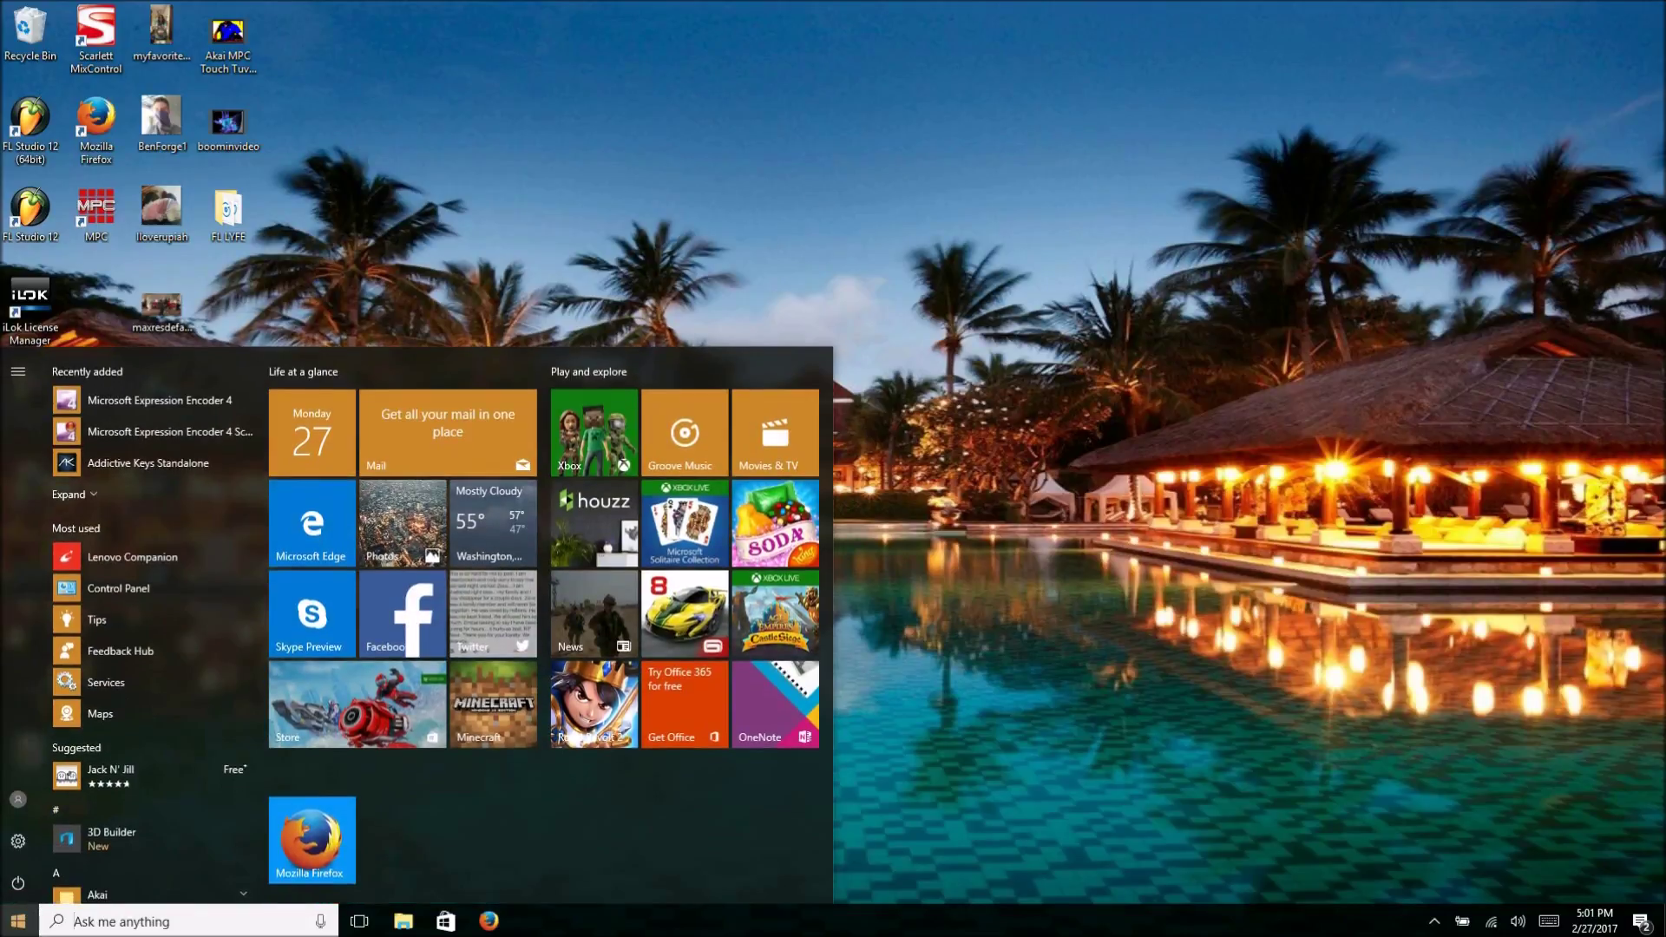
{"action": "type", "text": "admins"}
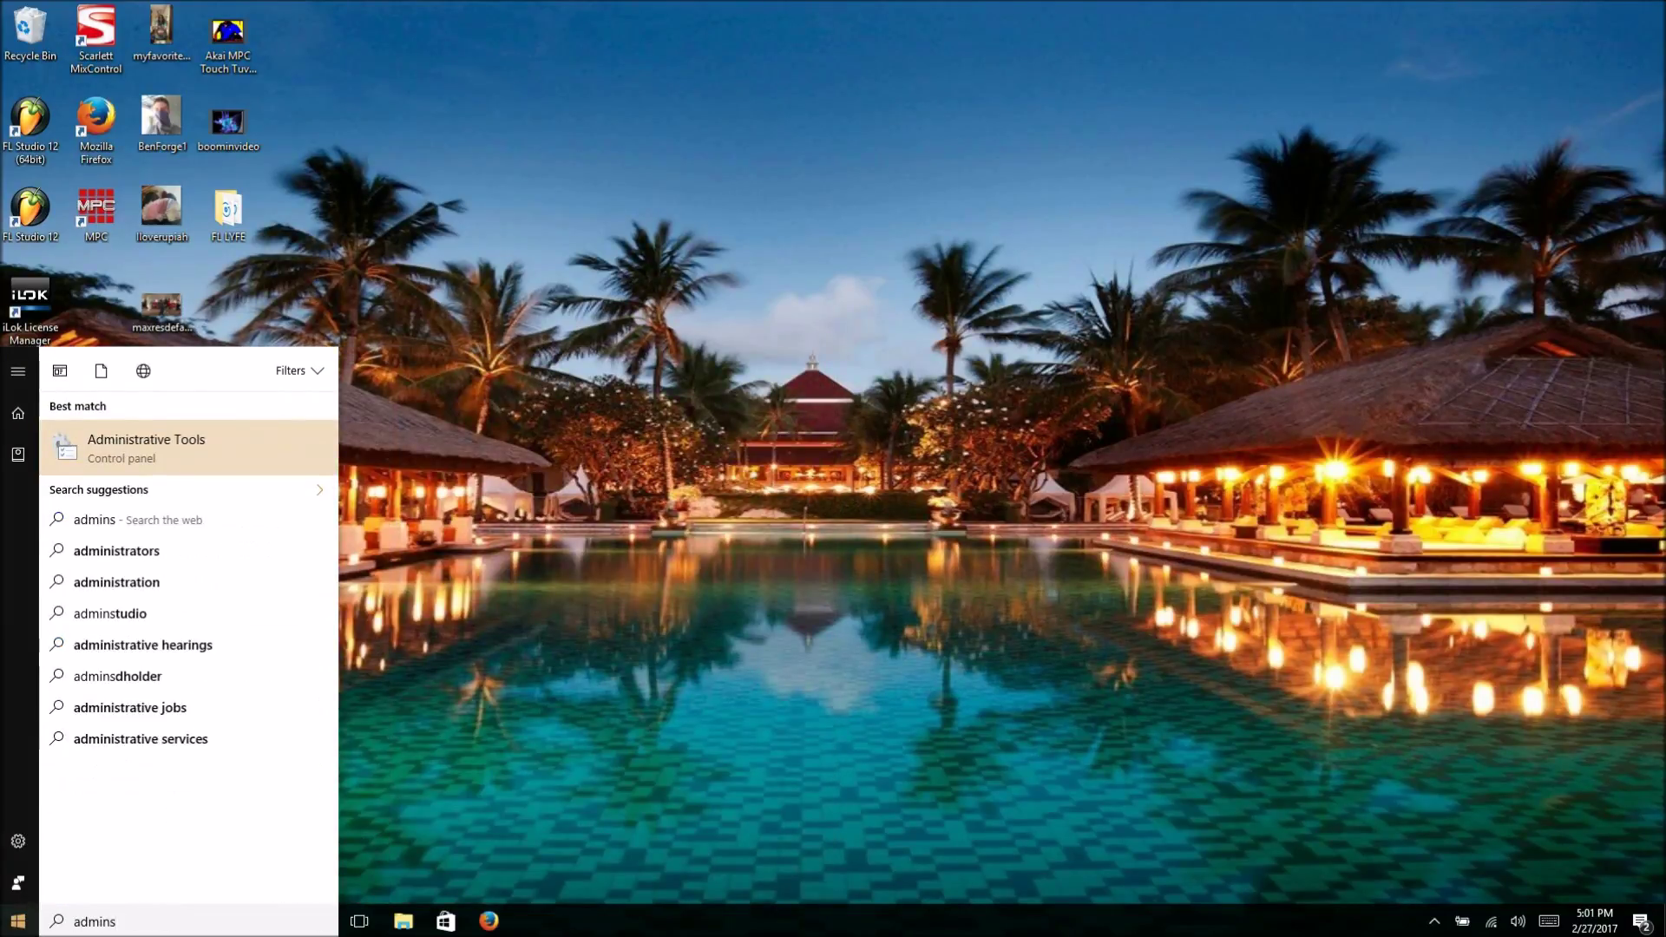
{"action": "type", "text": "trat"}
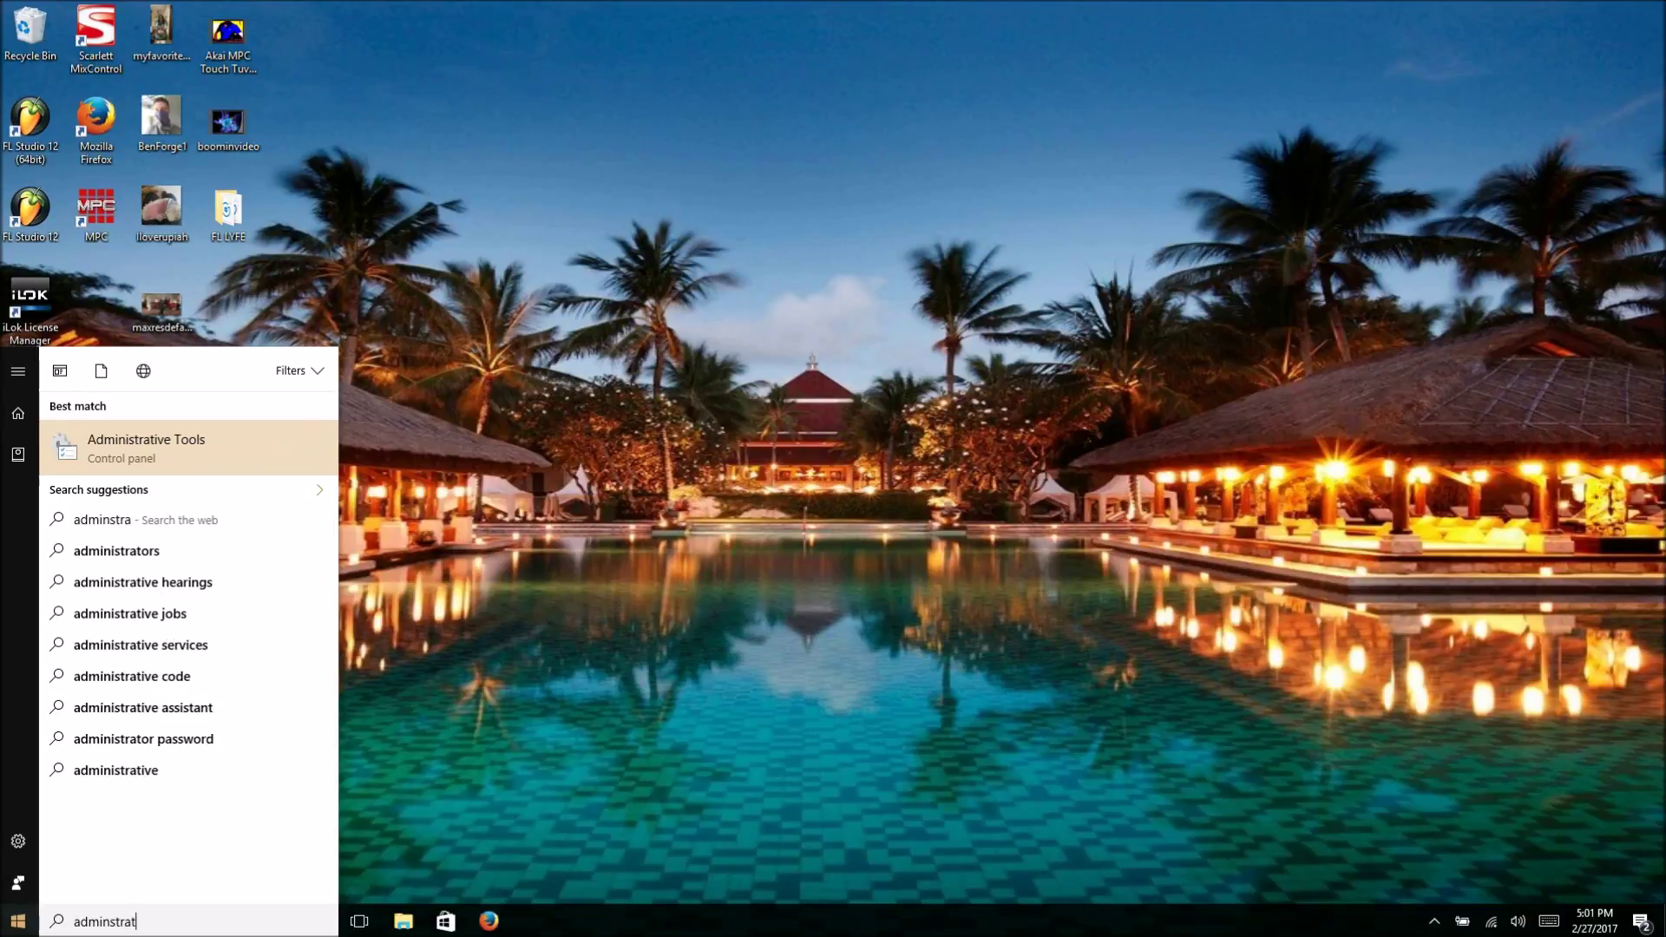
{"action": "type", "text": "ive tools"}
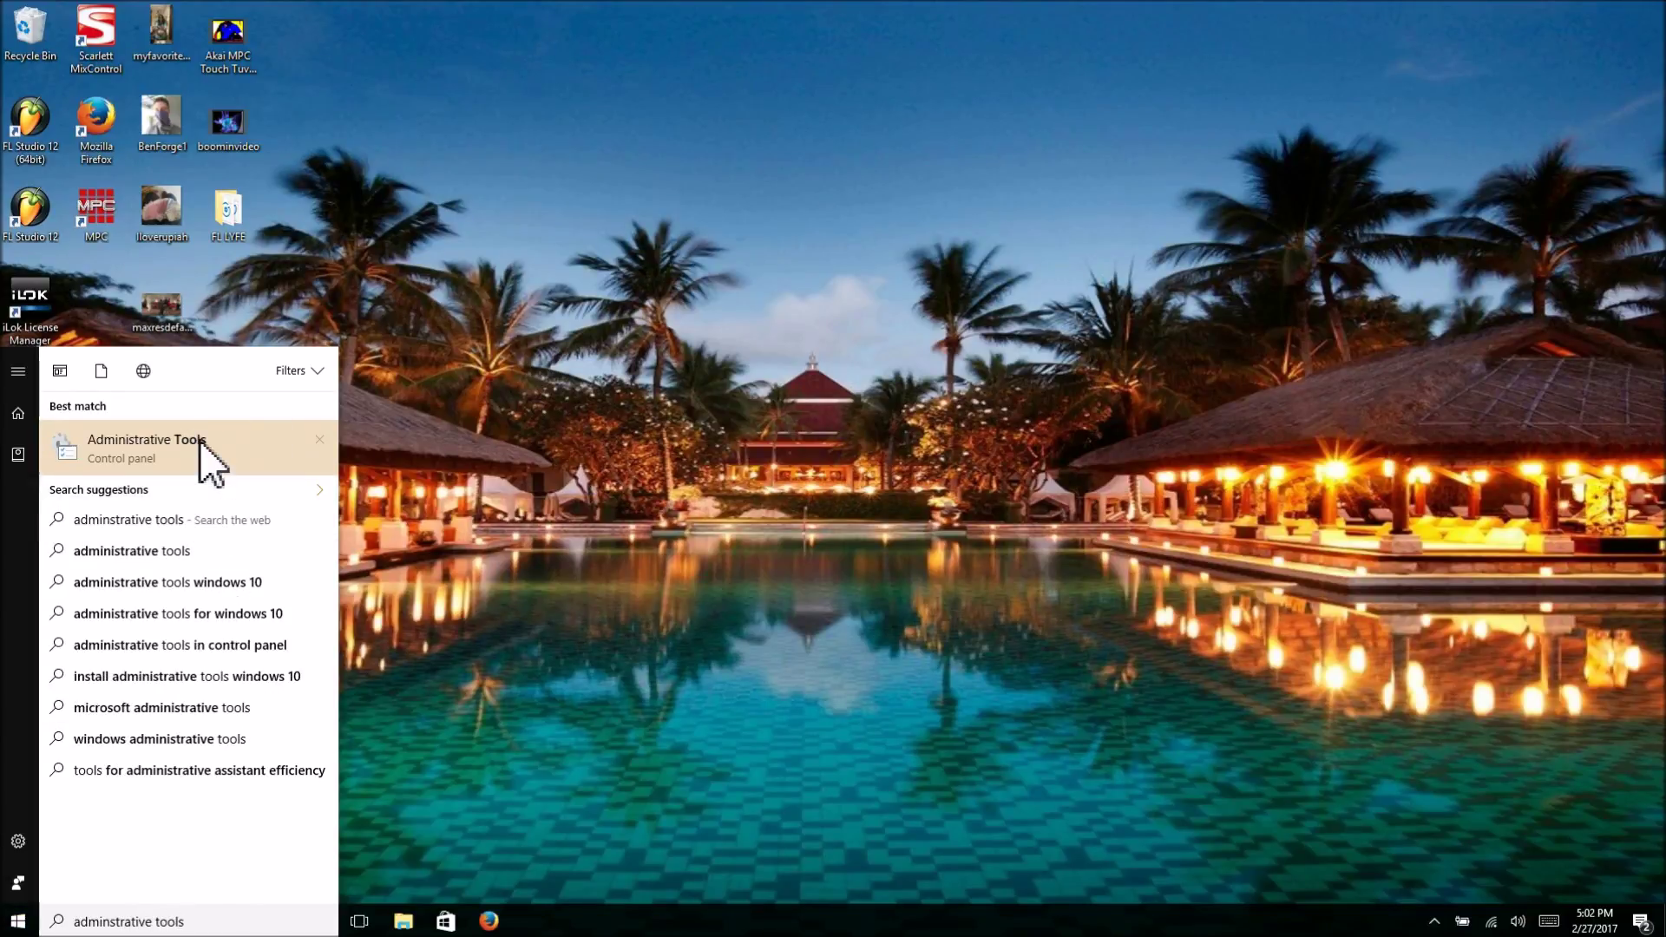
{"action": "left_click", "coordinate": [205, 466]}
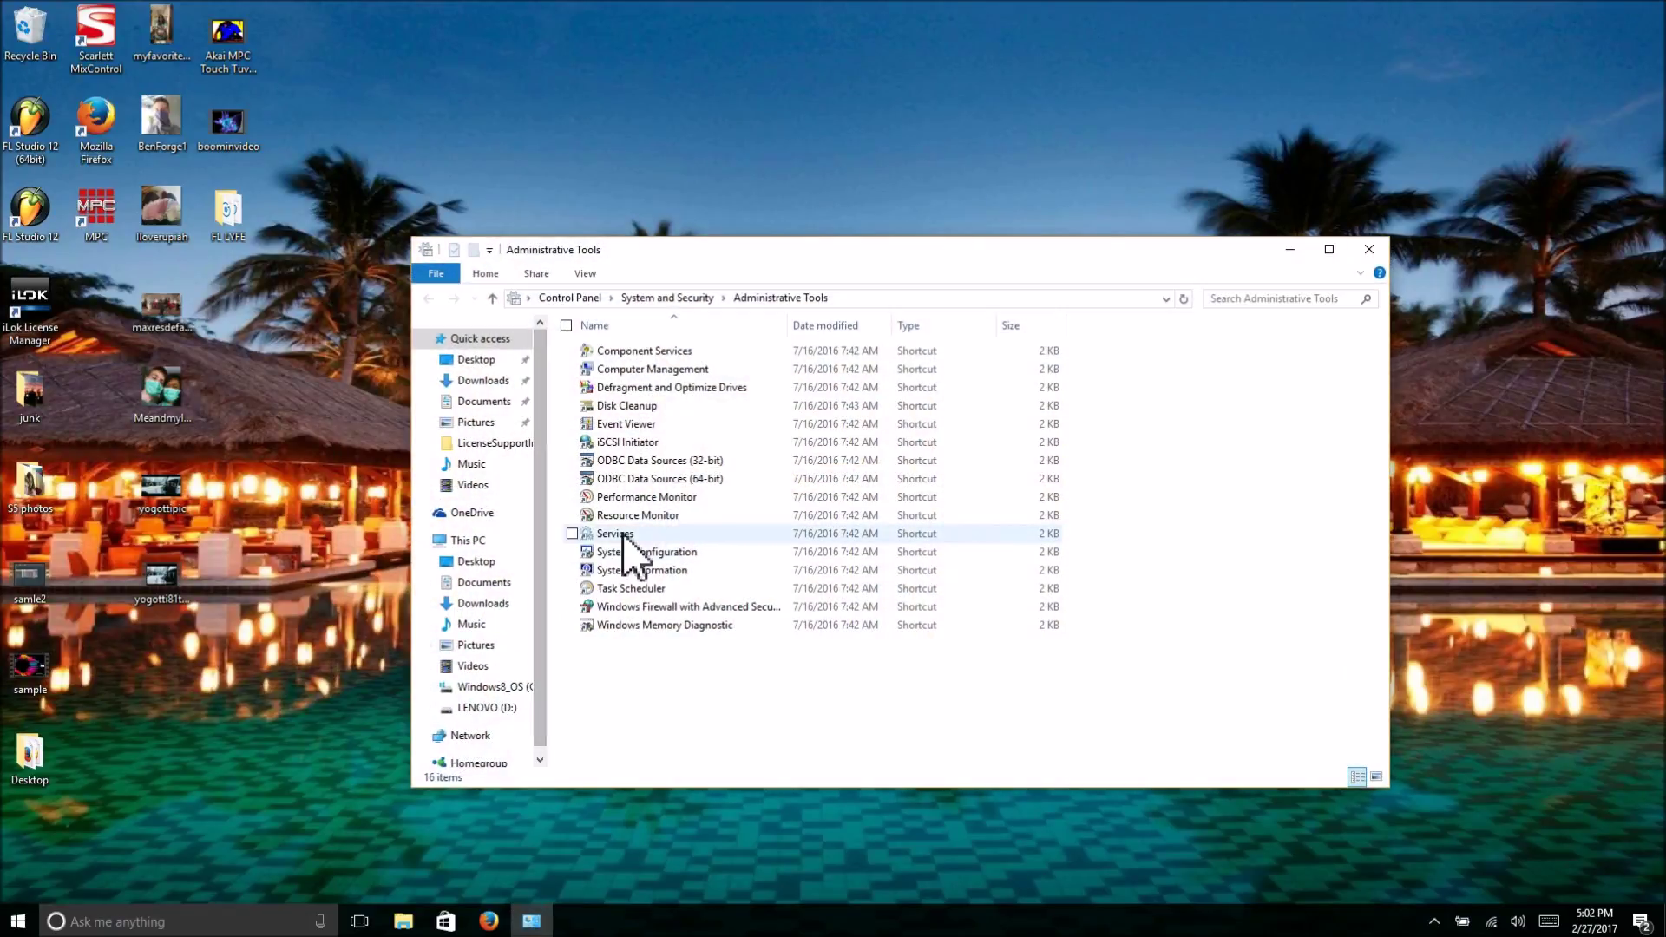
Step: Launch the Services console and re-sort the services by name
{"action": "left_click", "coordinate": [623, 534]}
{"action": "double_click", "coordinate": [623, 533]}
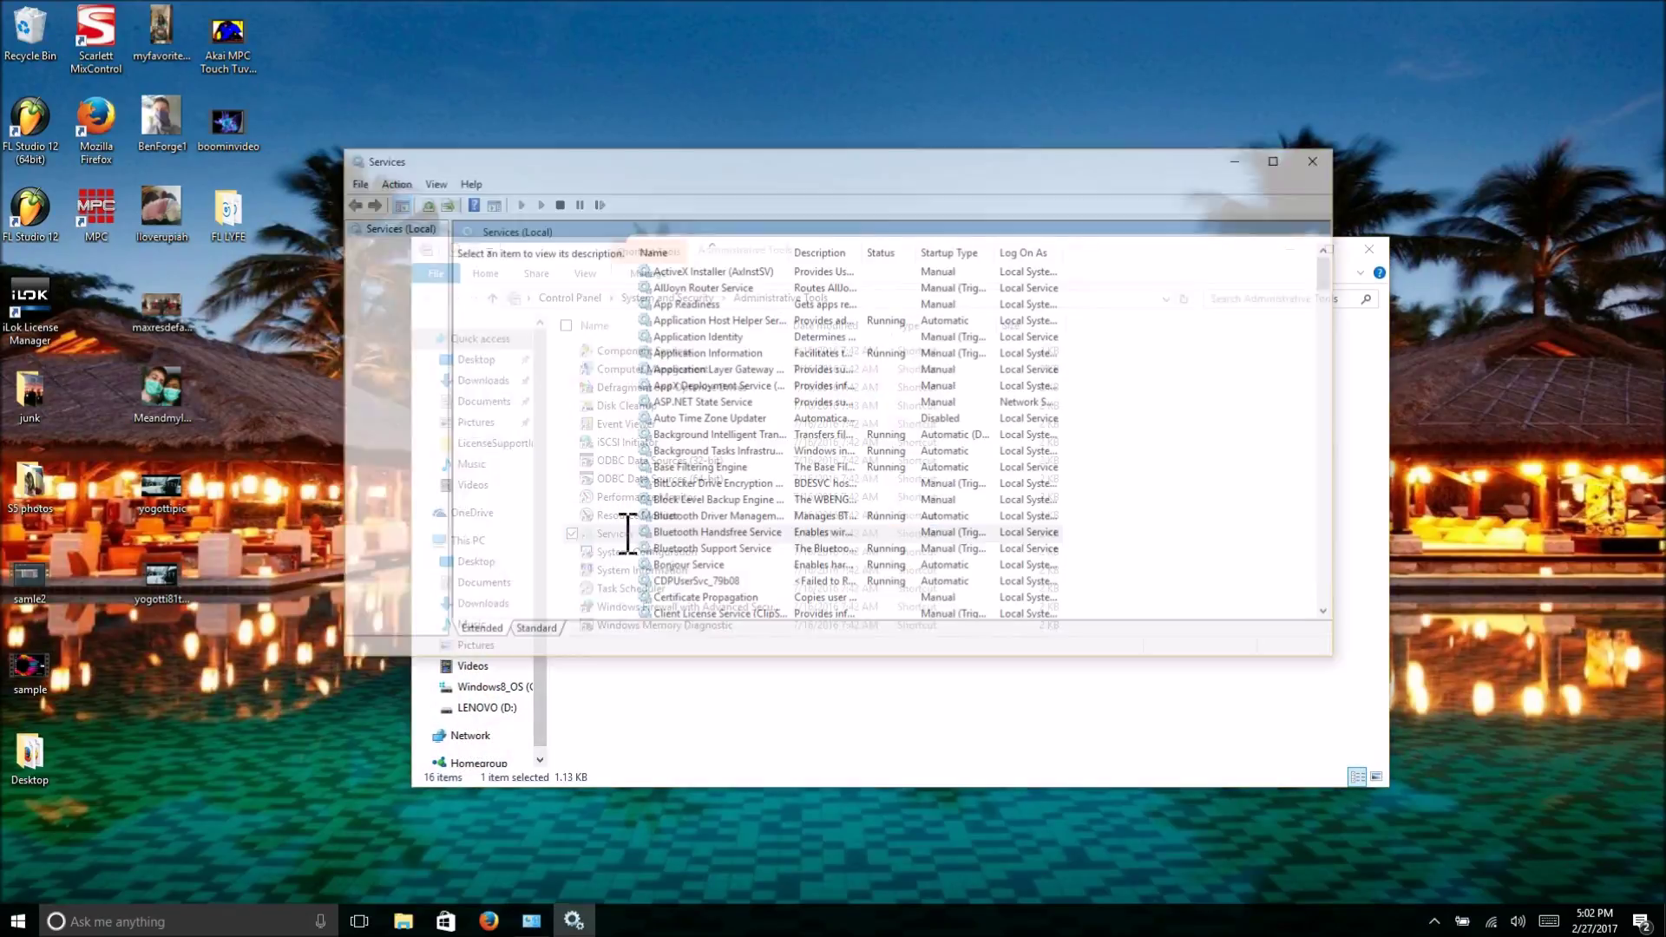
{"action": "left_click", "coordinate": [724, 252]}
{"action": "left_click", "coordinate": [726, 252]}
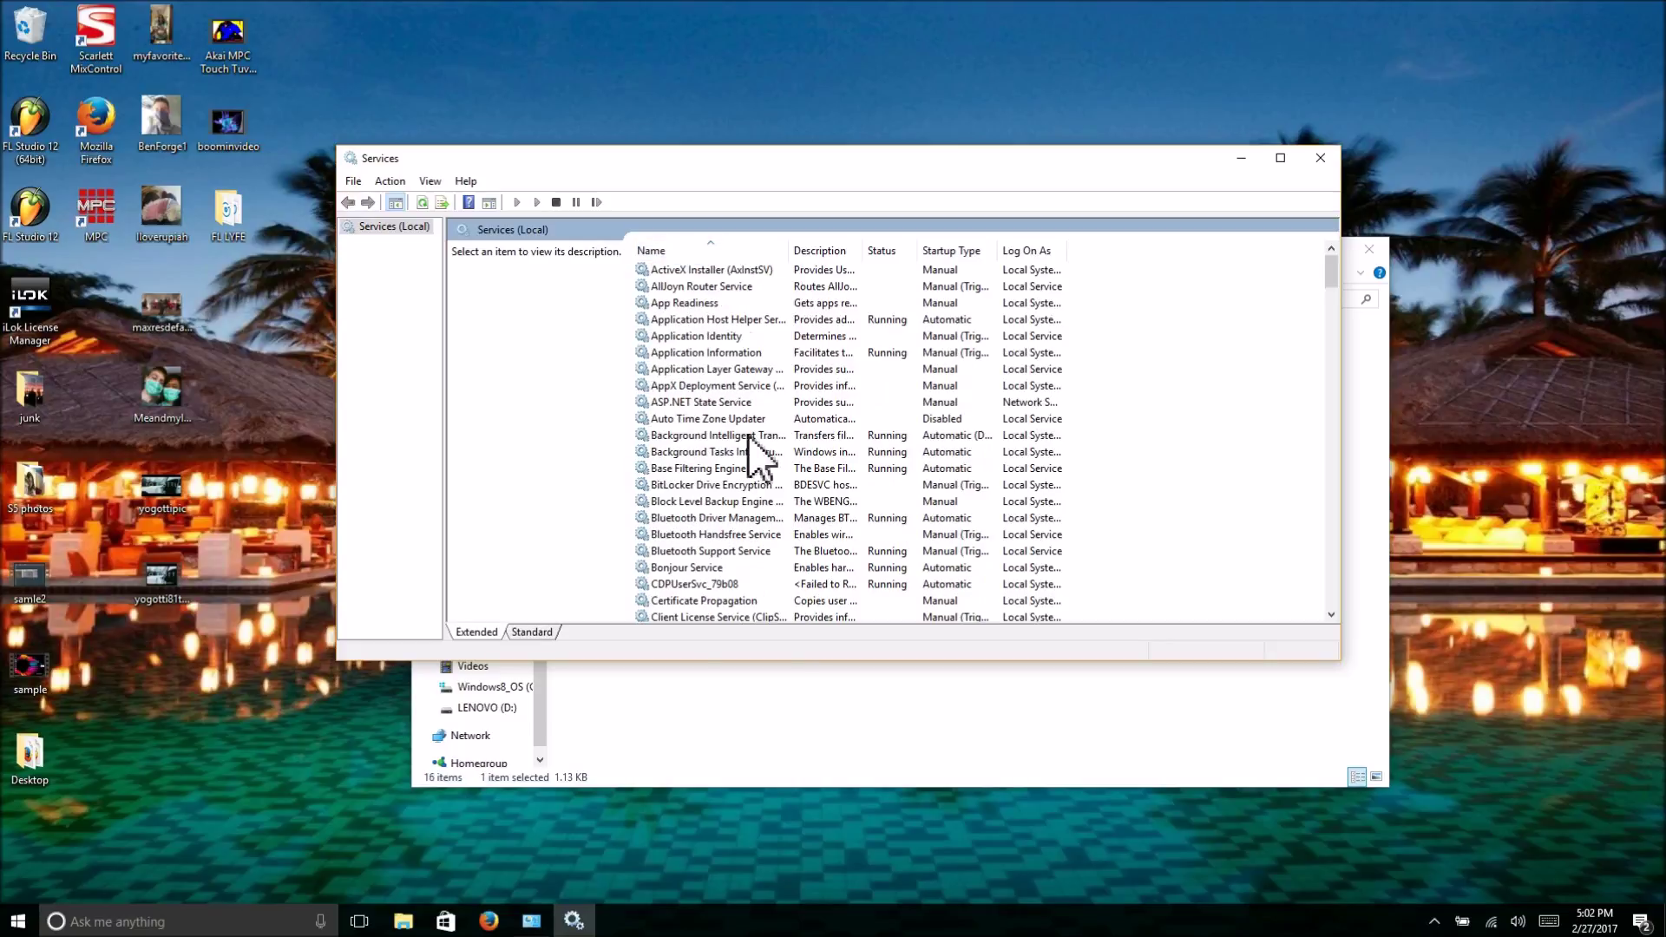
{"action": "scroll", "coordinate": [768, 490], "scroll_direction": "down", "scroll_amount": 2}
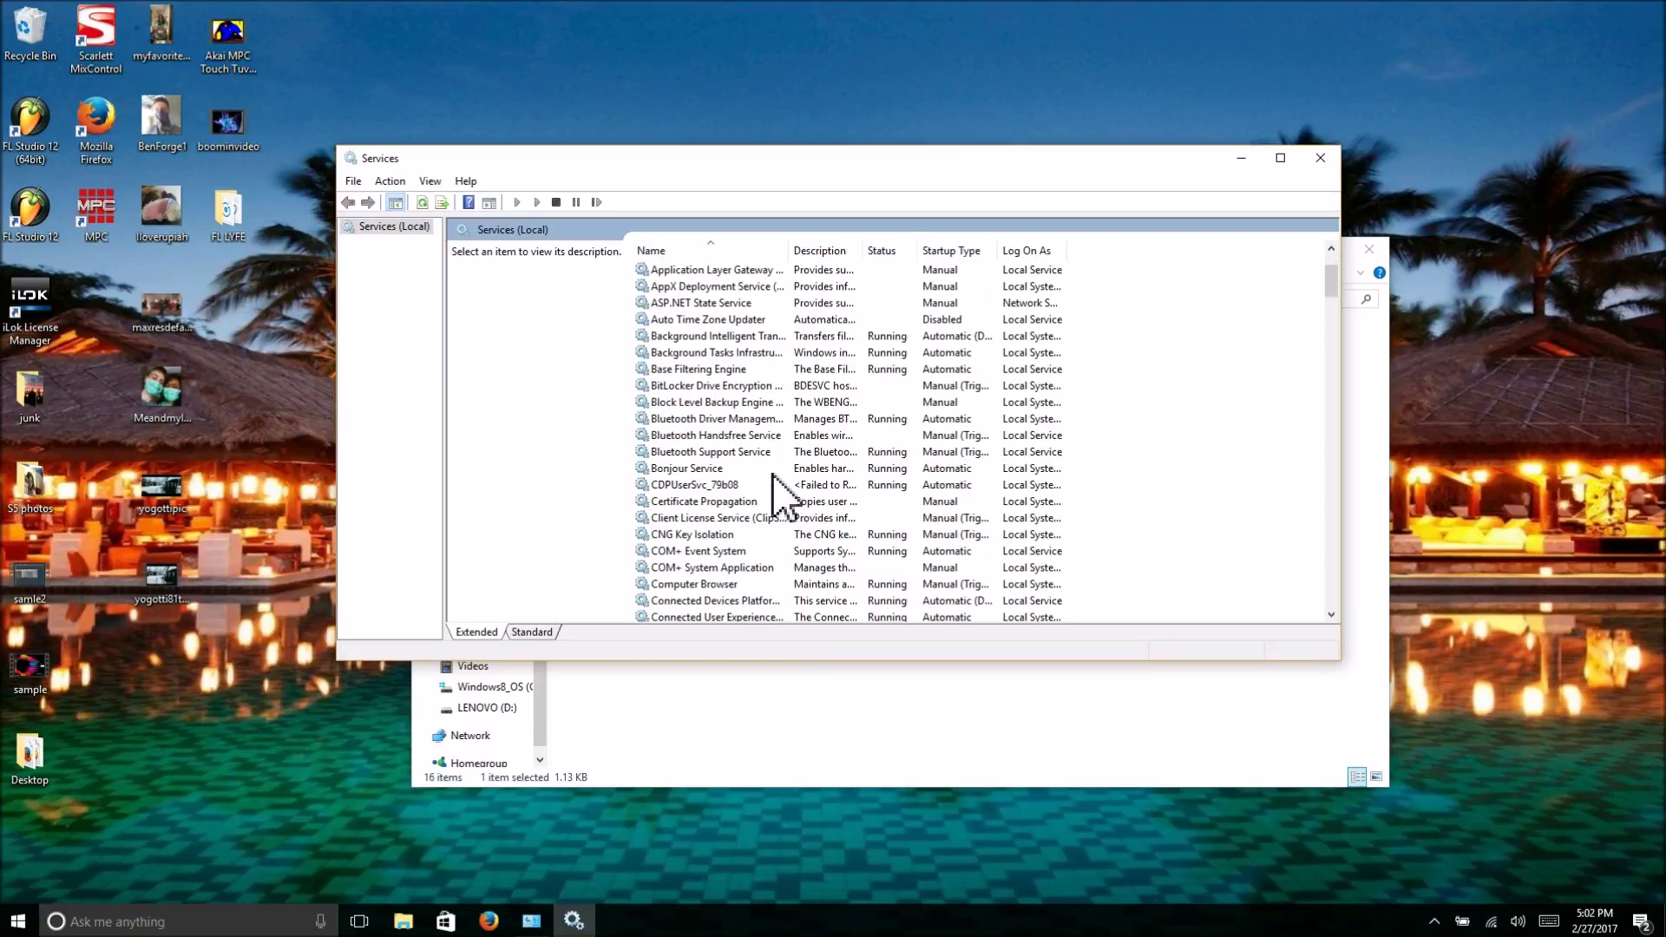
Step: Look over the Bonjour and Bluetooth Support services without changes, then close Services
{"action": "left_click", "coordinate": [683, 470]}
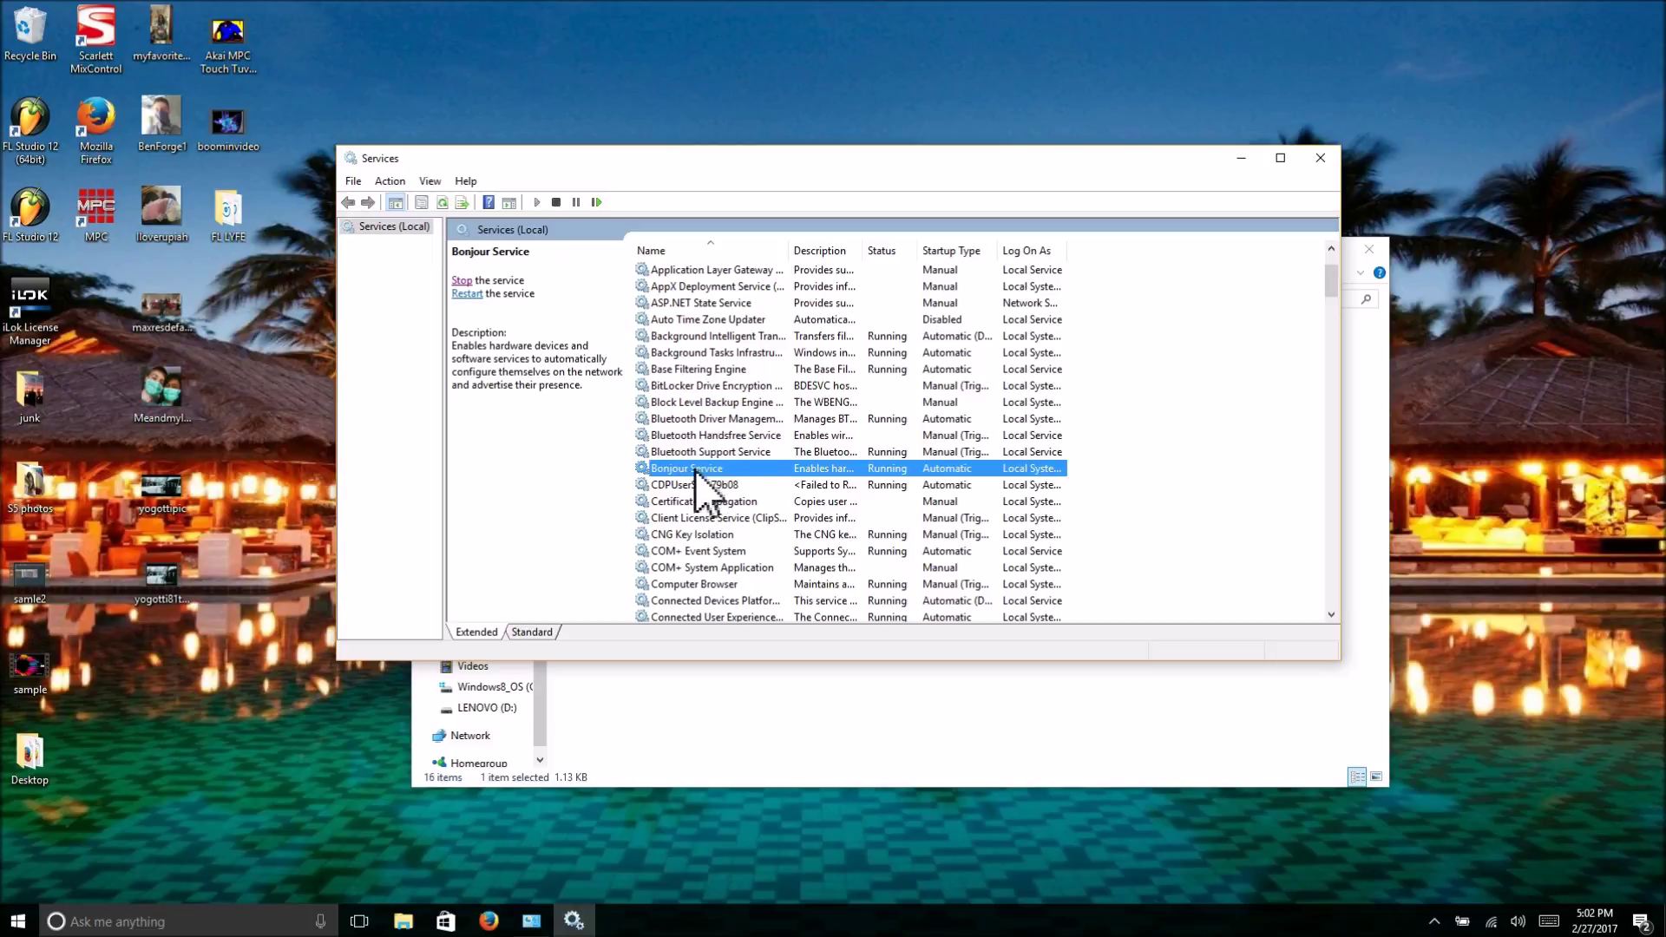
{"action": "left_click", "coordinate": [691, 452]}
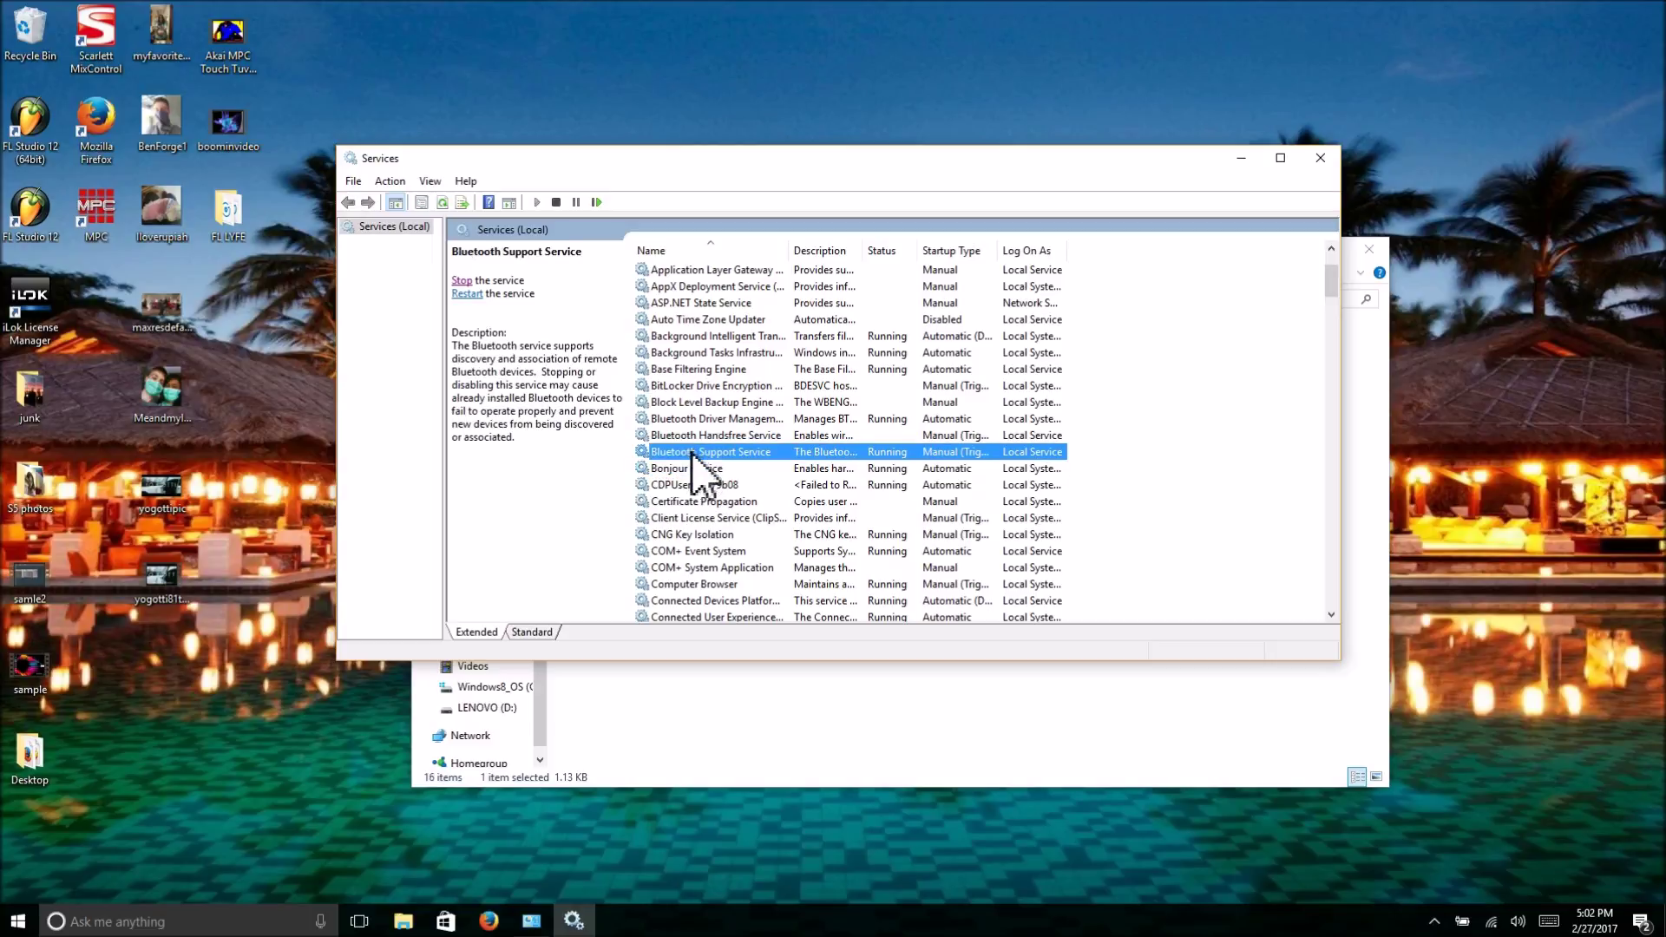
{"action": "right_click", "coordinate": [693, 471]}
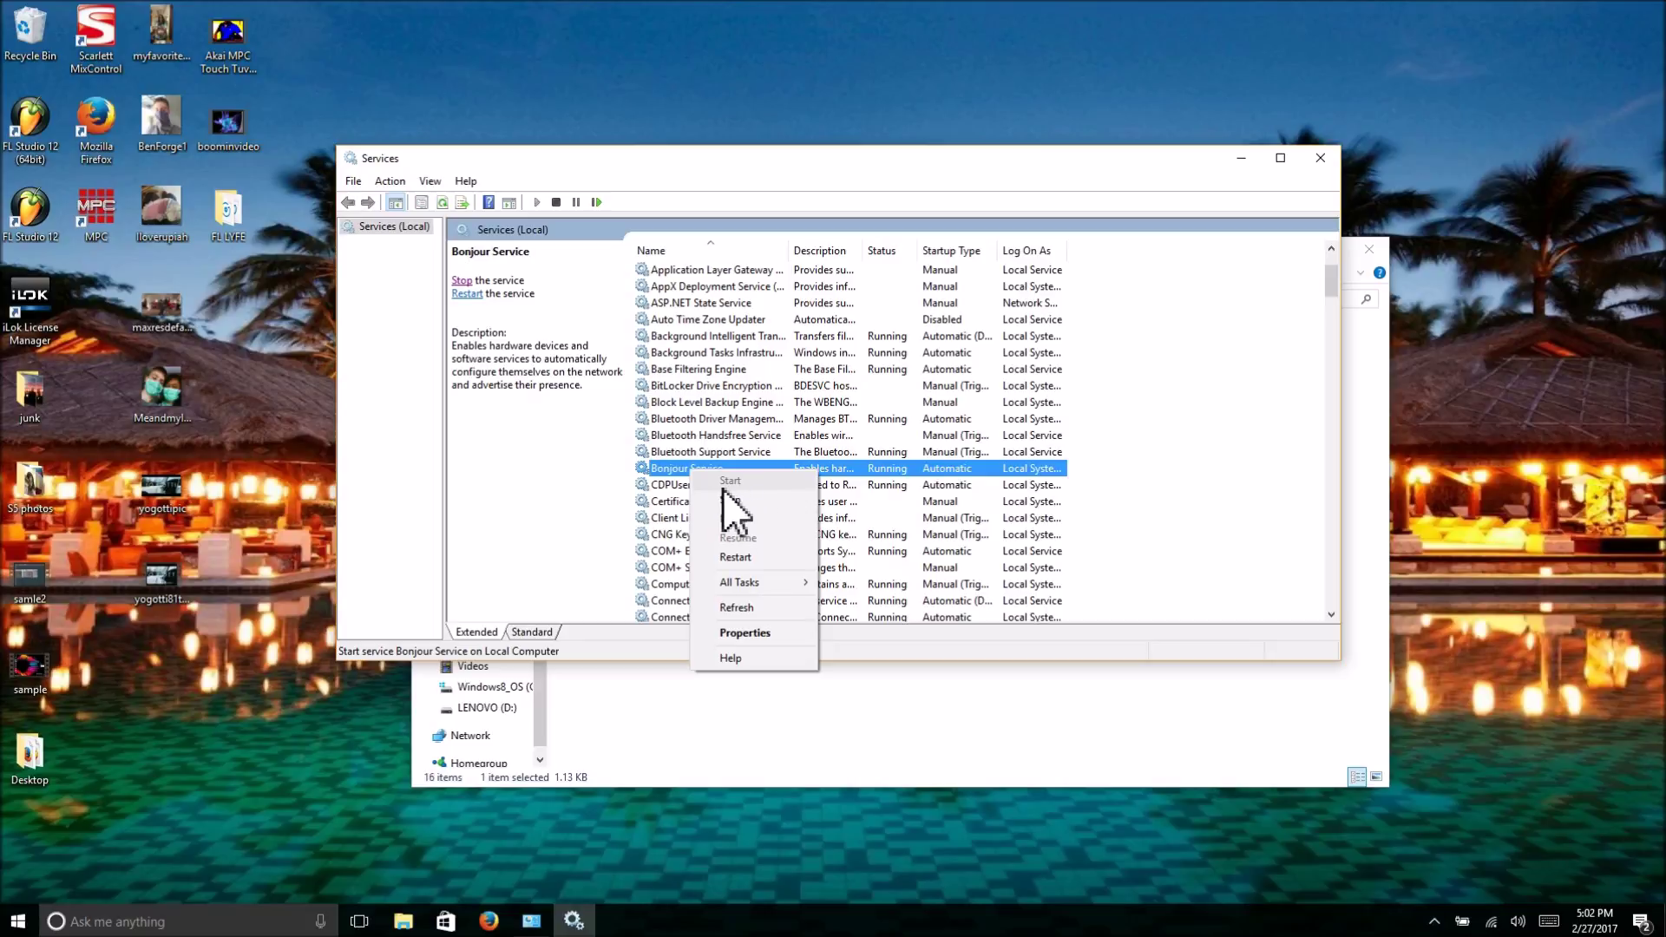
{"action": "left_click", "coordinate": [868, 473]}
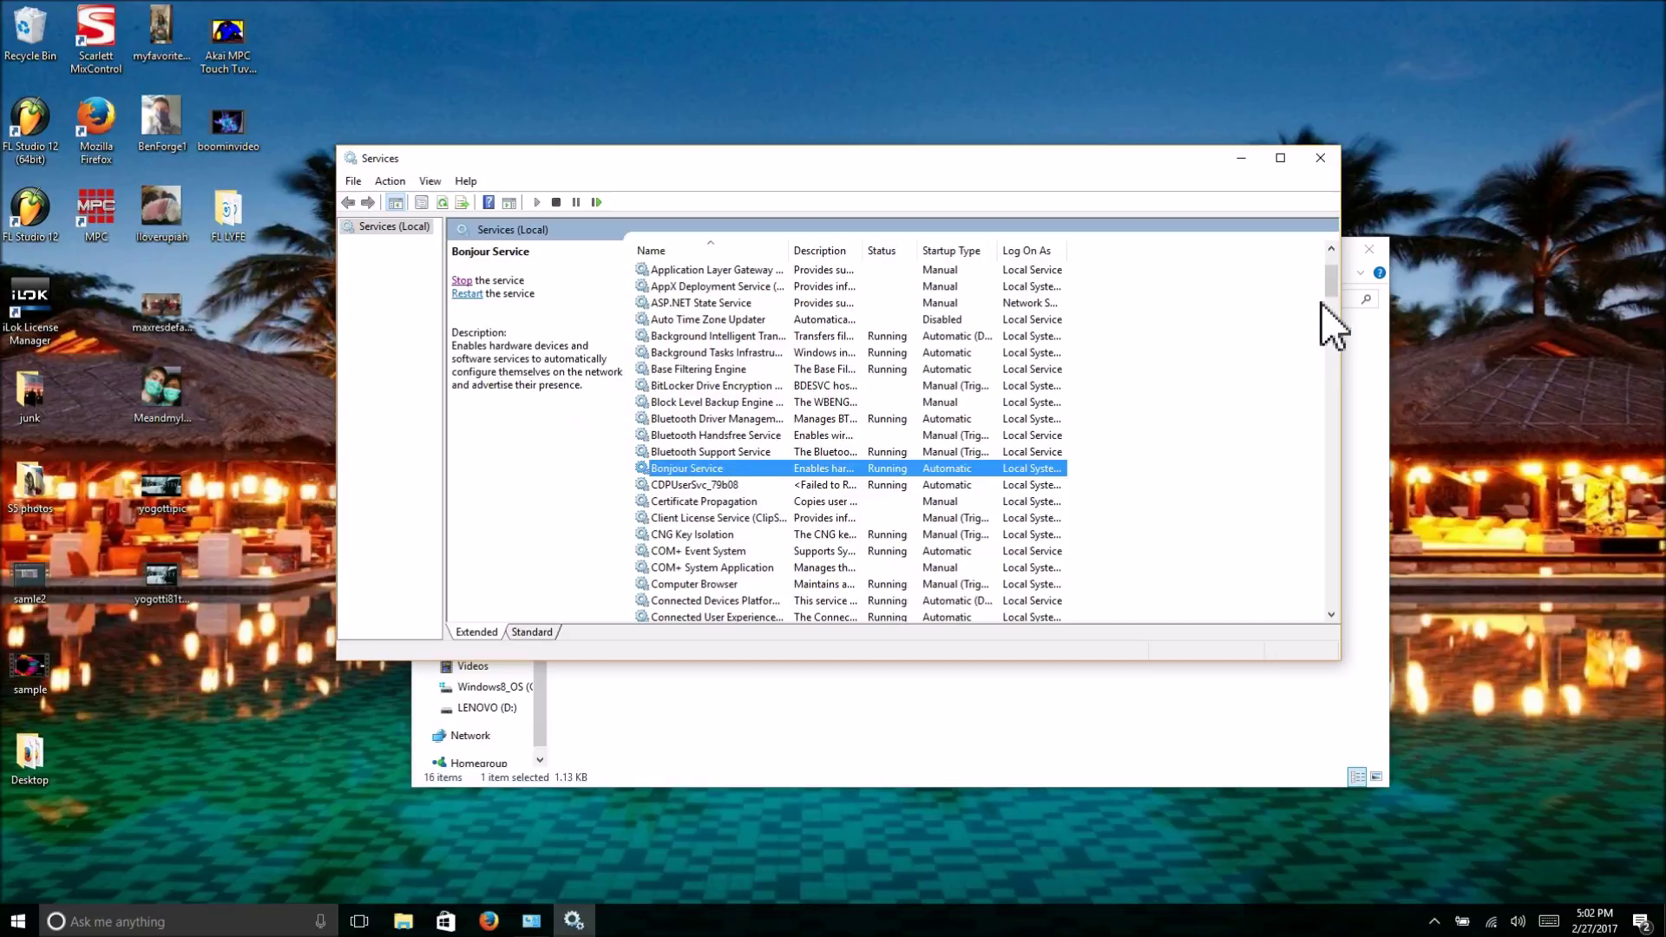
{"action": "left_click", "coordinate": [1323, 159]}
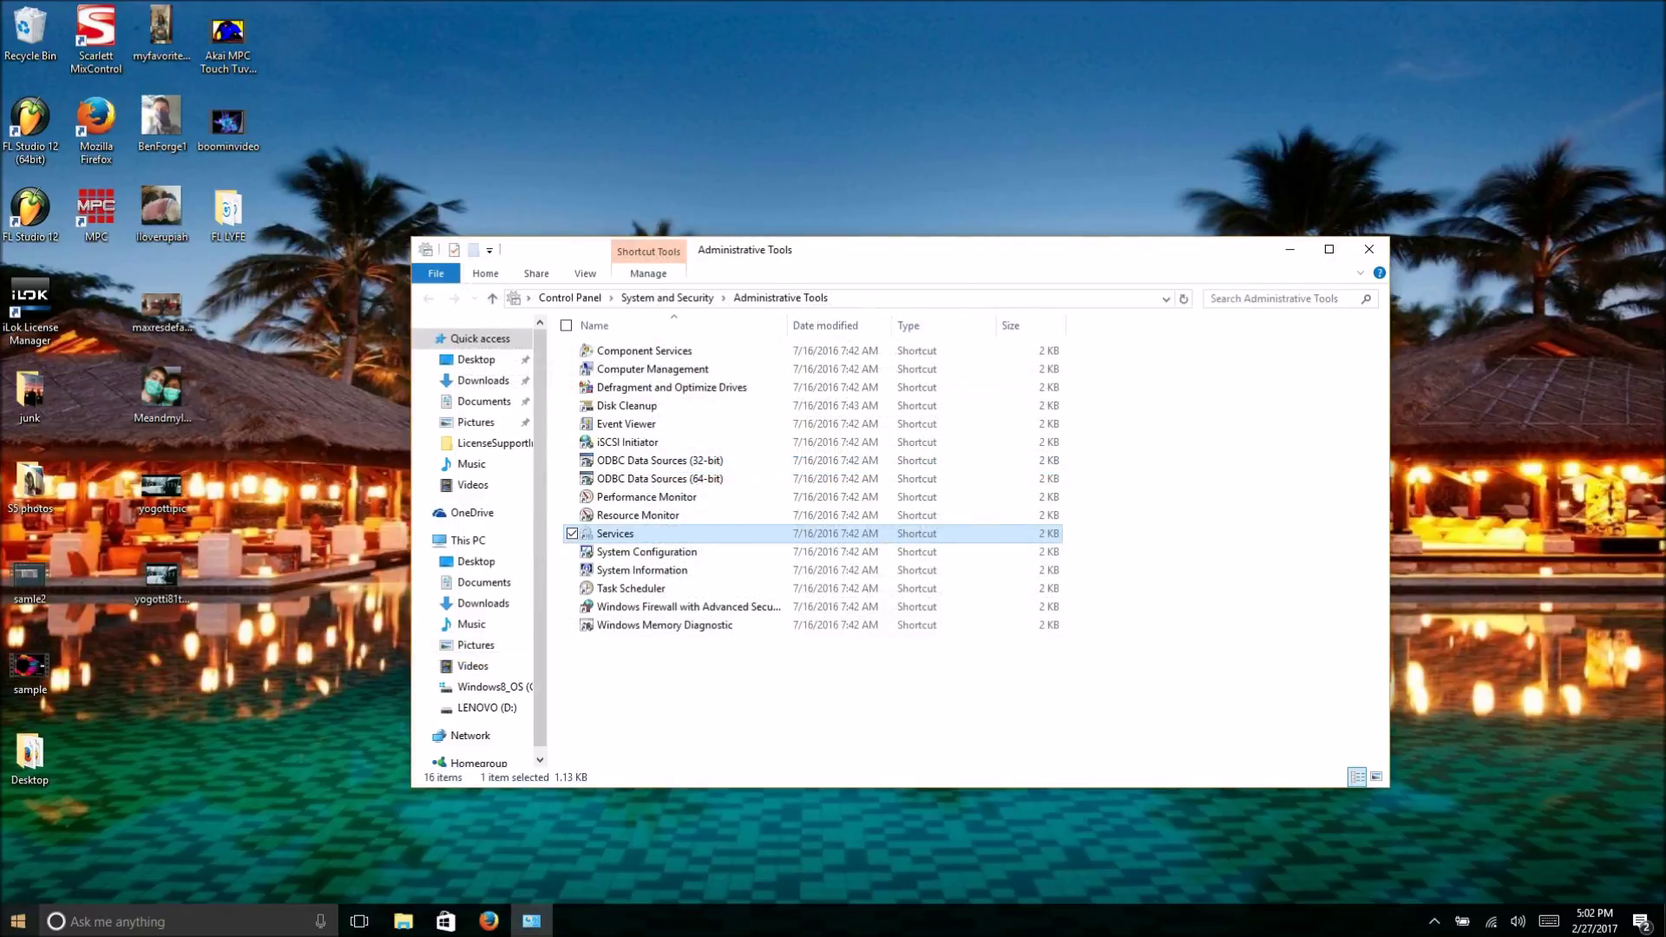
Step: Launch Task Manager through a Start menu search for 'task'
{"action": "key", "text": "super"}
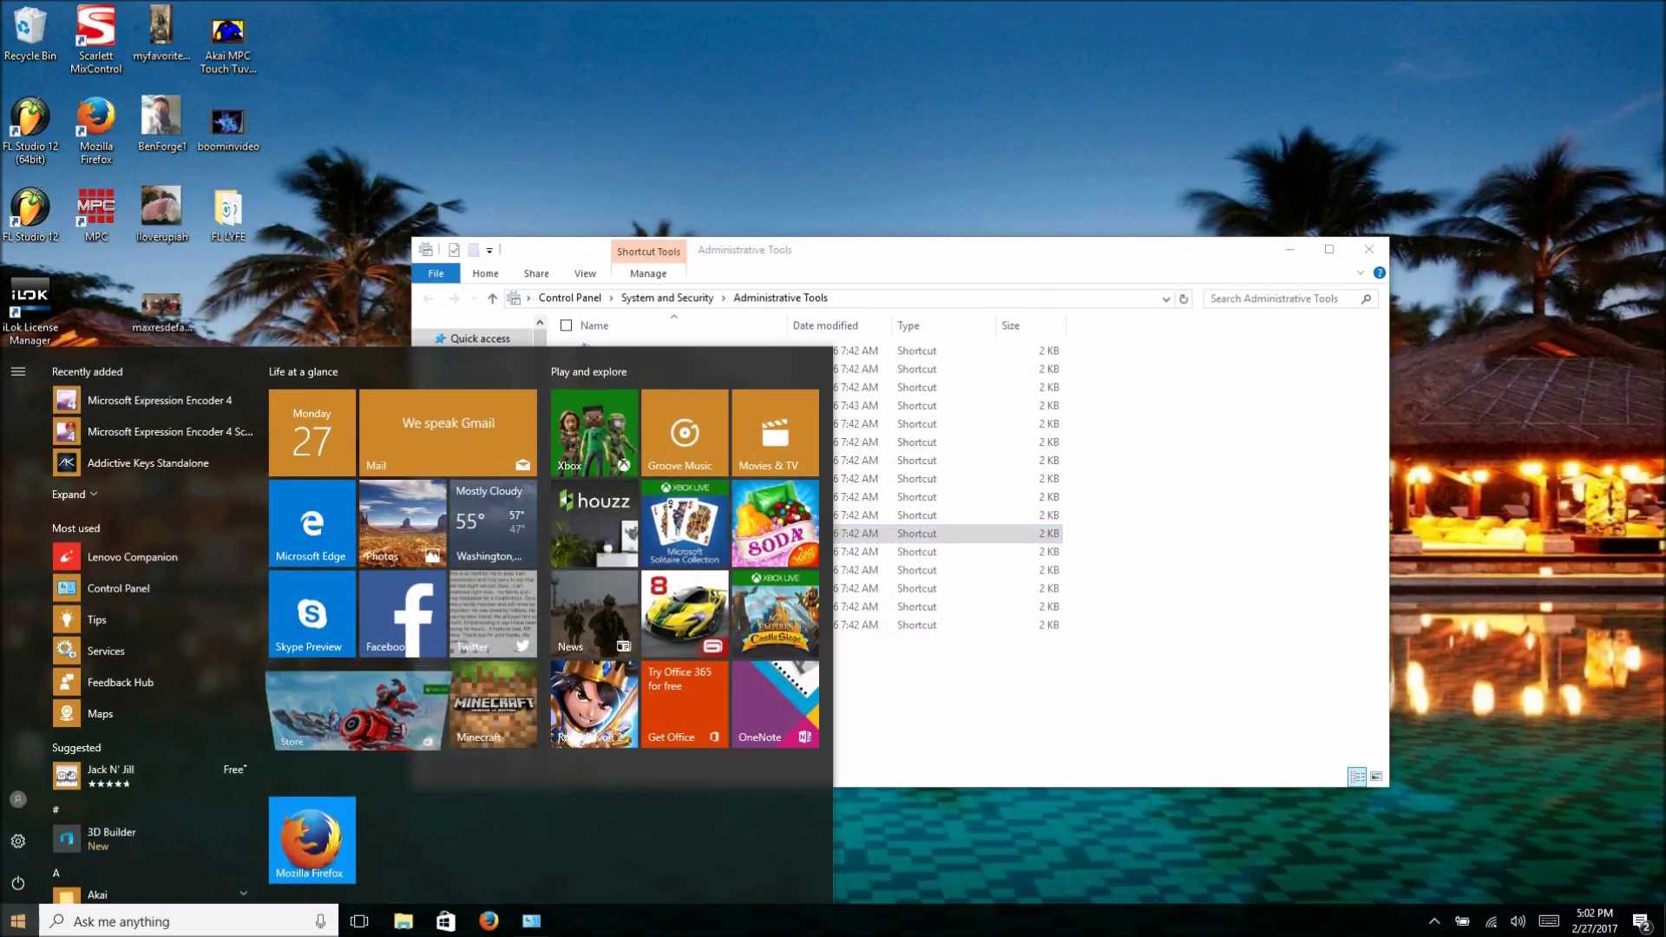
{"action": "type", "text": "task"}
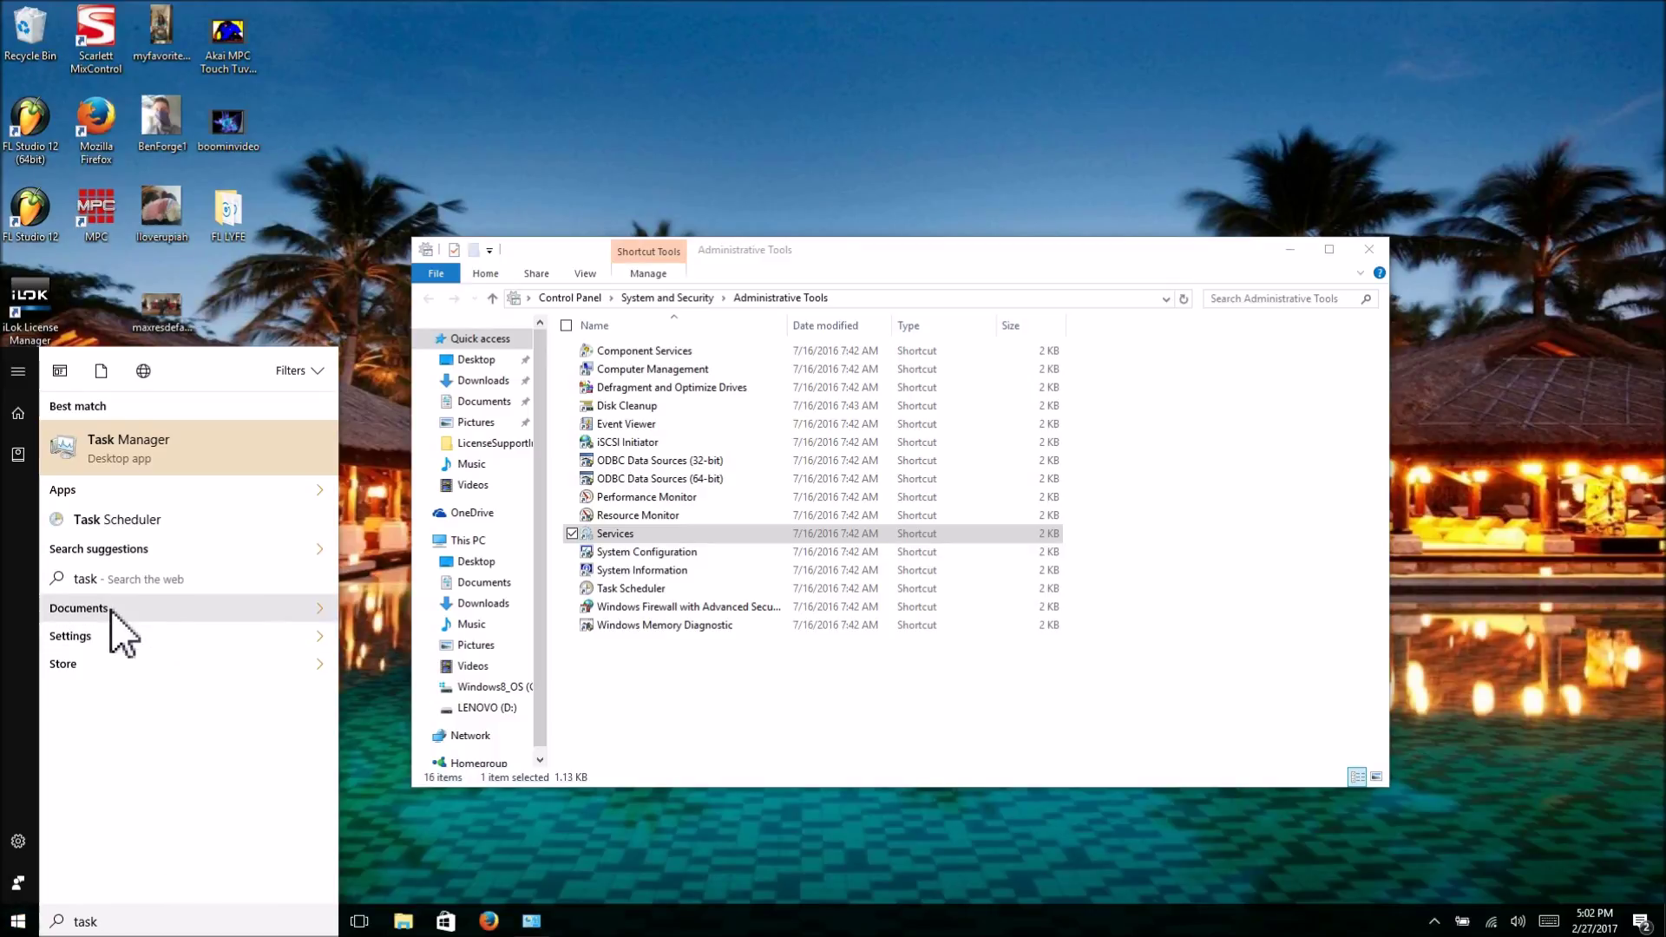
{"action": "left_click", "coordinate": [117, 449]}
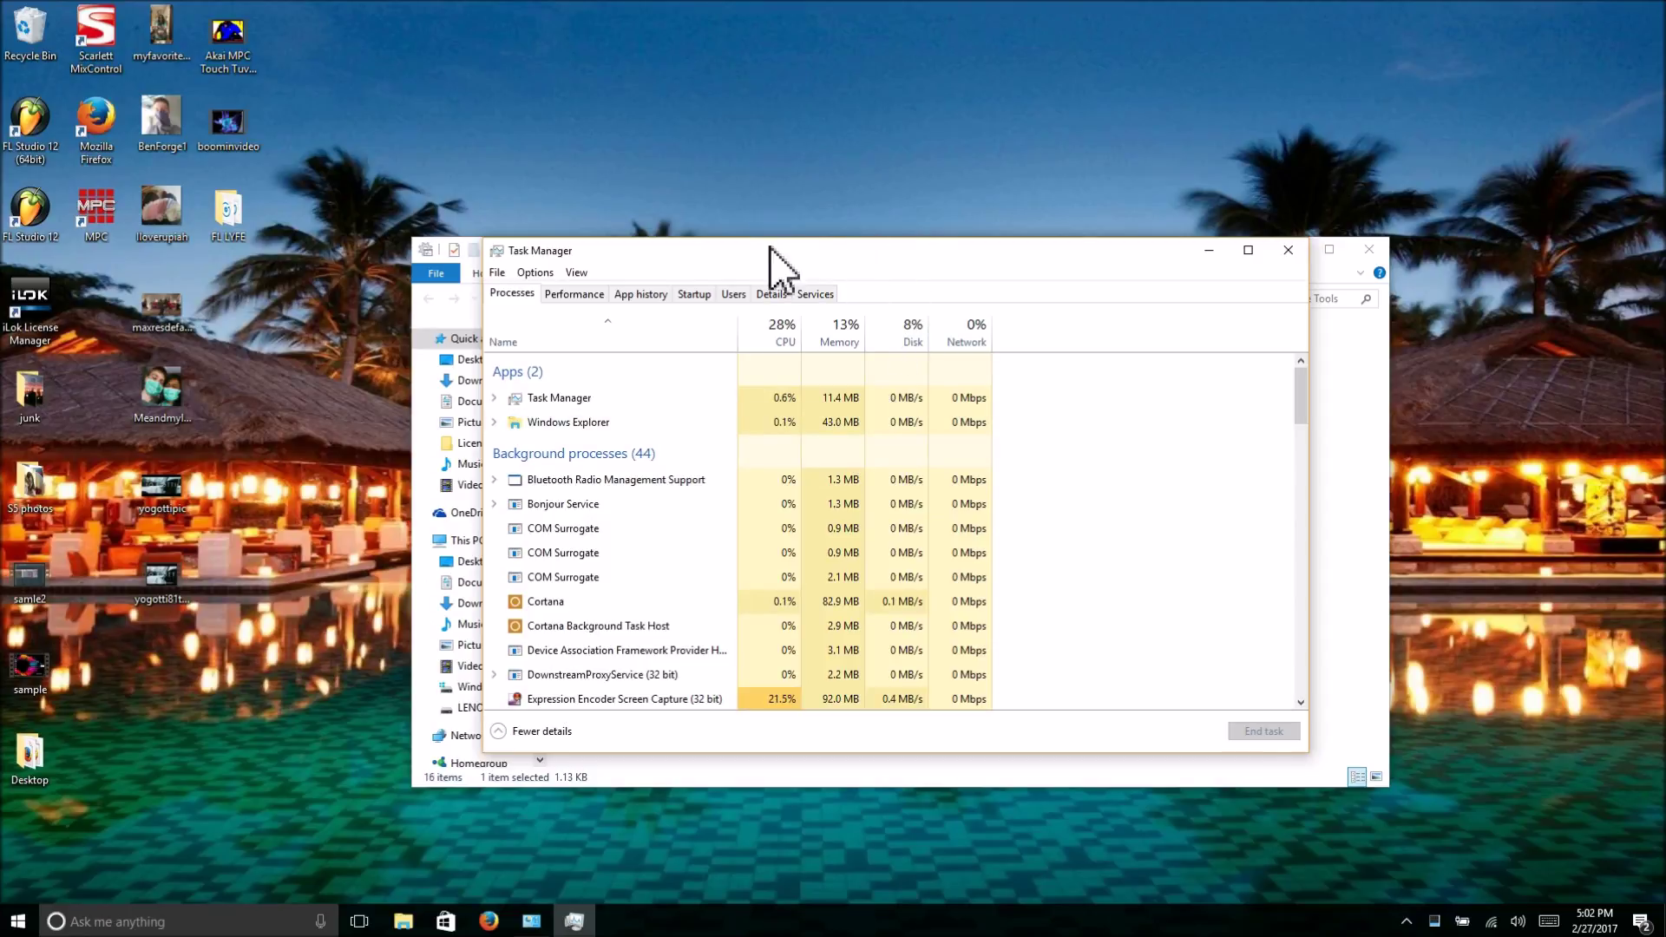
Step: Open the LDSvc file properties of the PACE License Service (32 bit) process
{"action": "left_click_drag", "start_coordinate": [765, 249], "coordinate": [755, 163]}
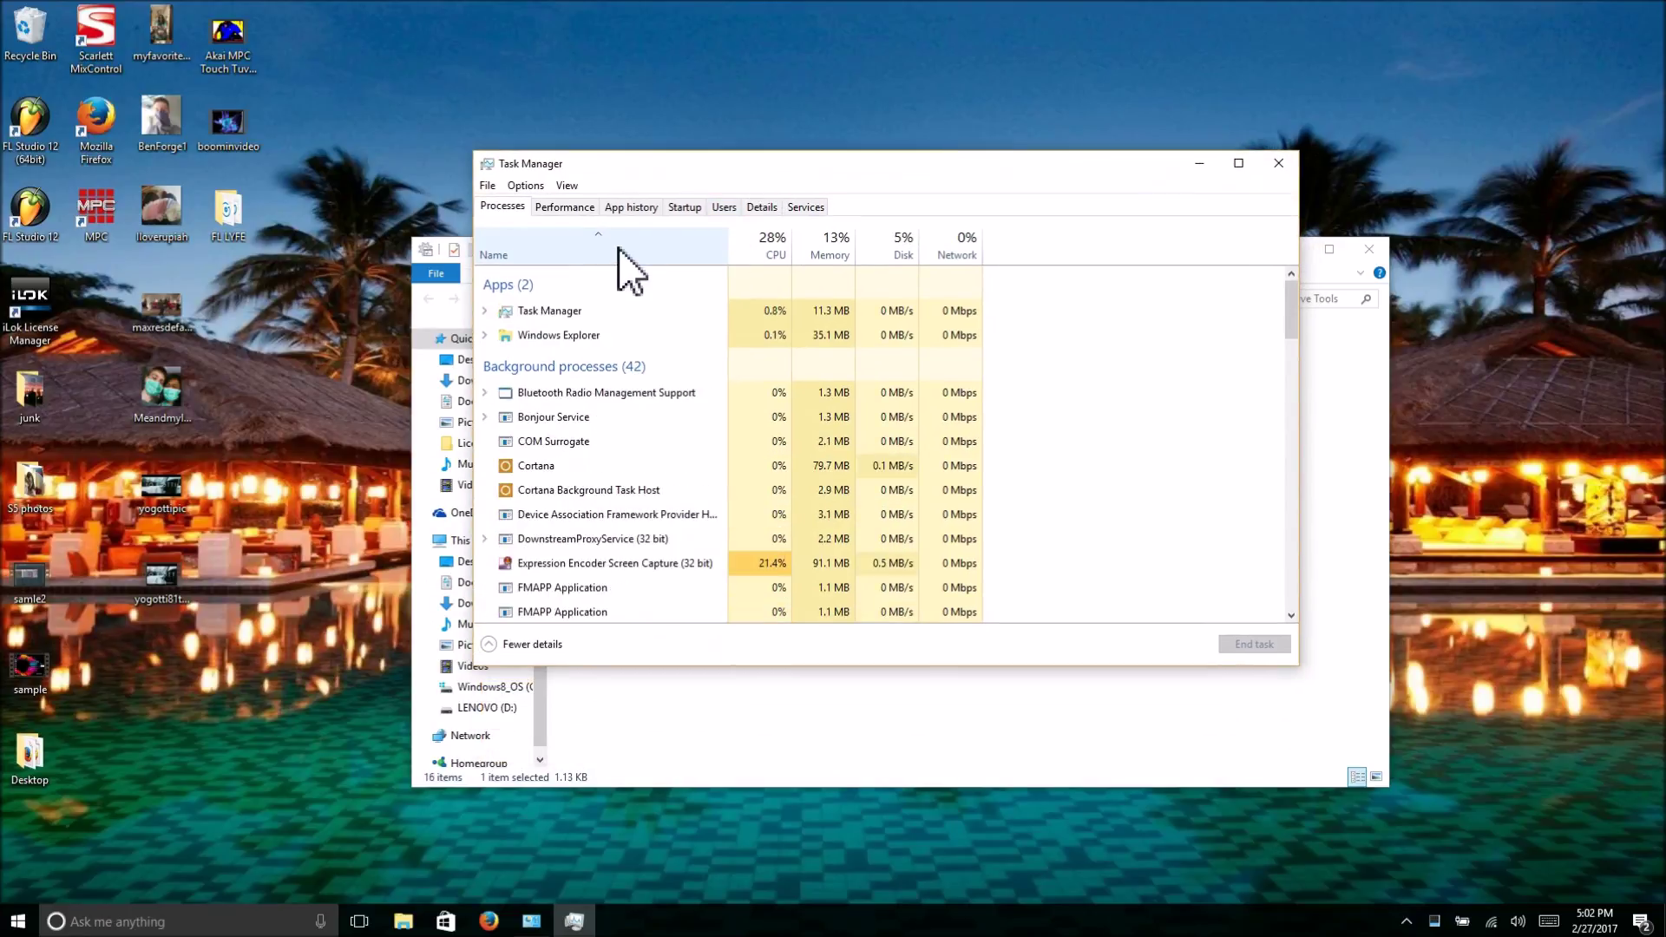
{"action": "scroll", "coordinate": [591, 298], "scroll_direction": "down", "scroll_amount": 2}
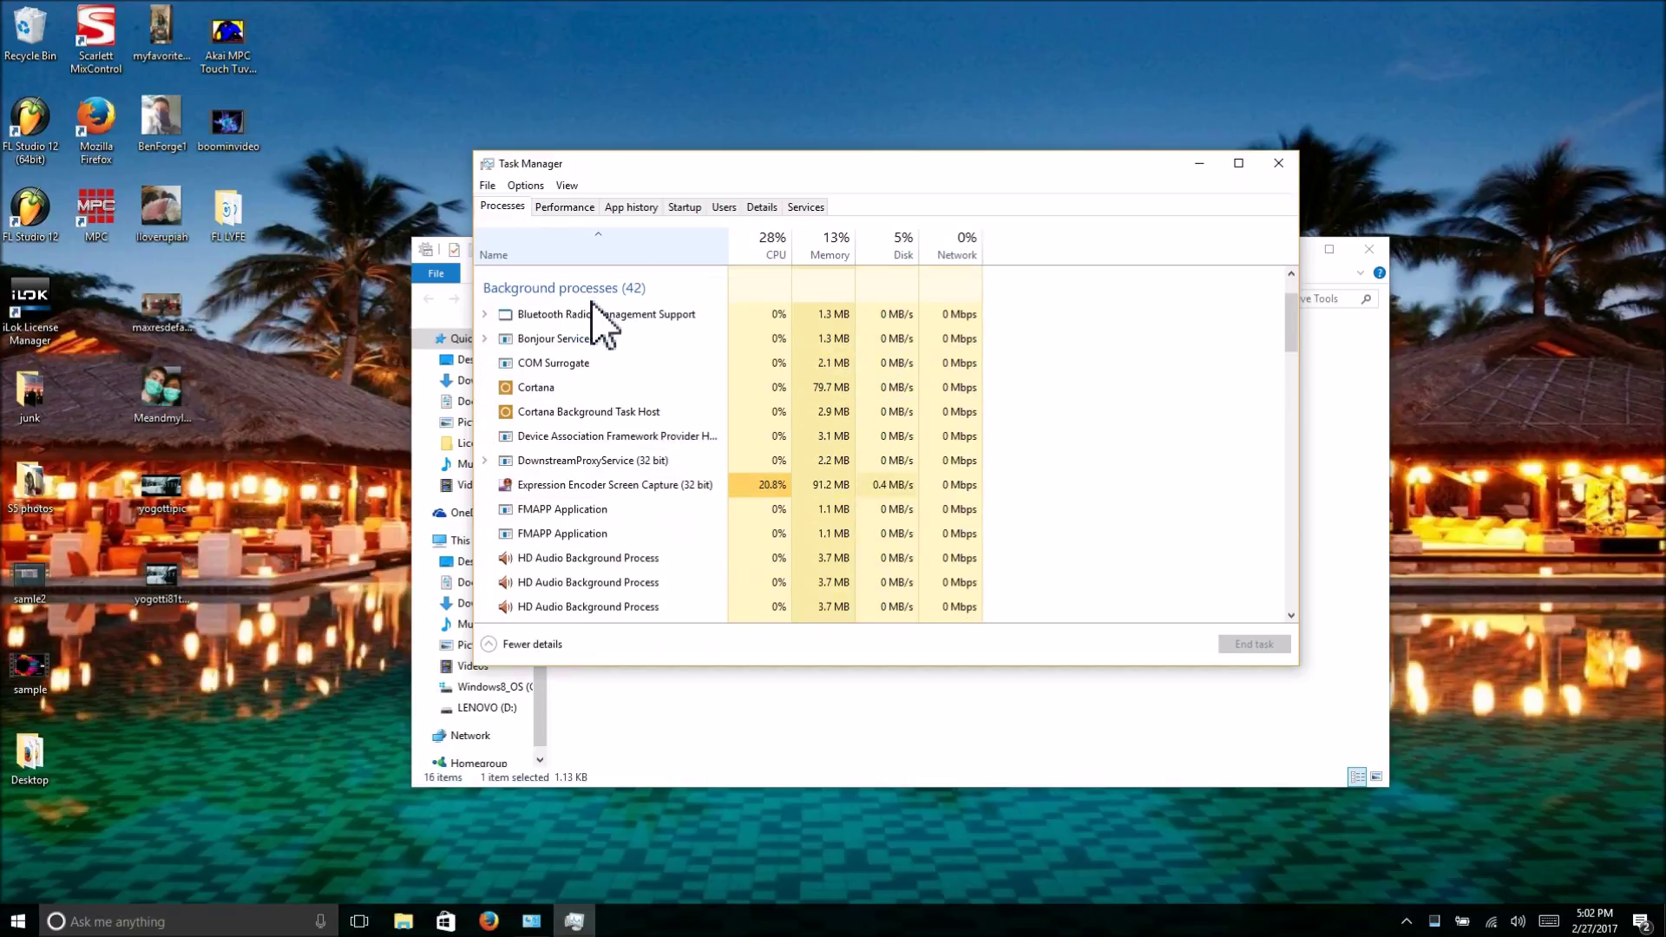
{"action": "scroll", "coordinate": [591, 301], "scroll_direction": "down", "scroll_amount": 6}
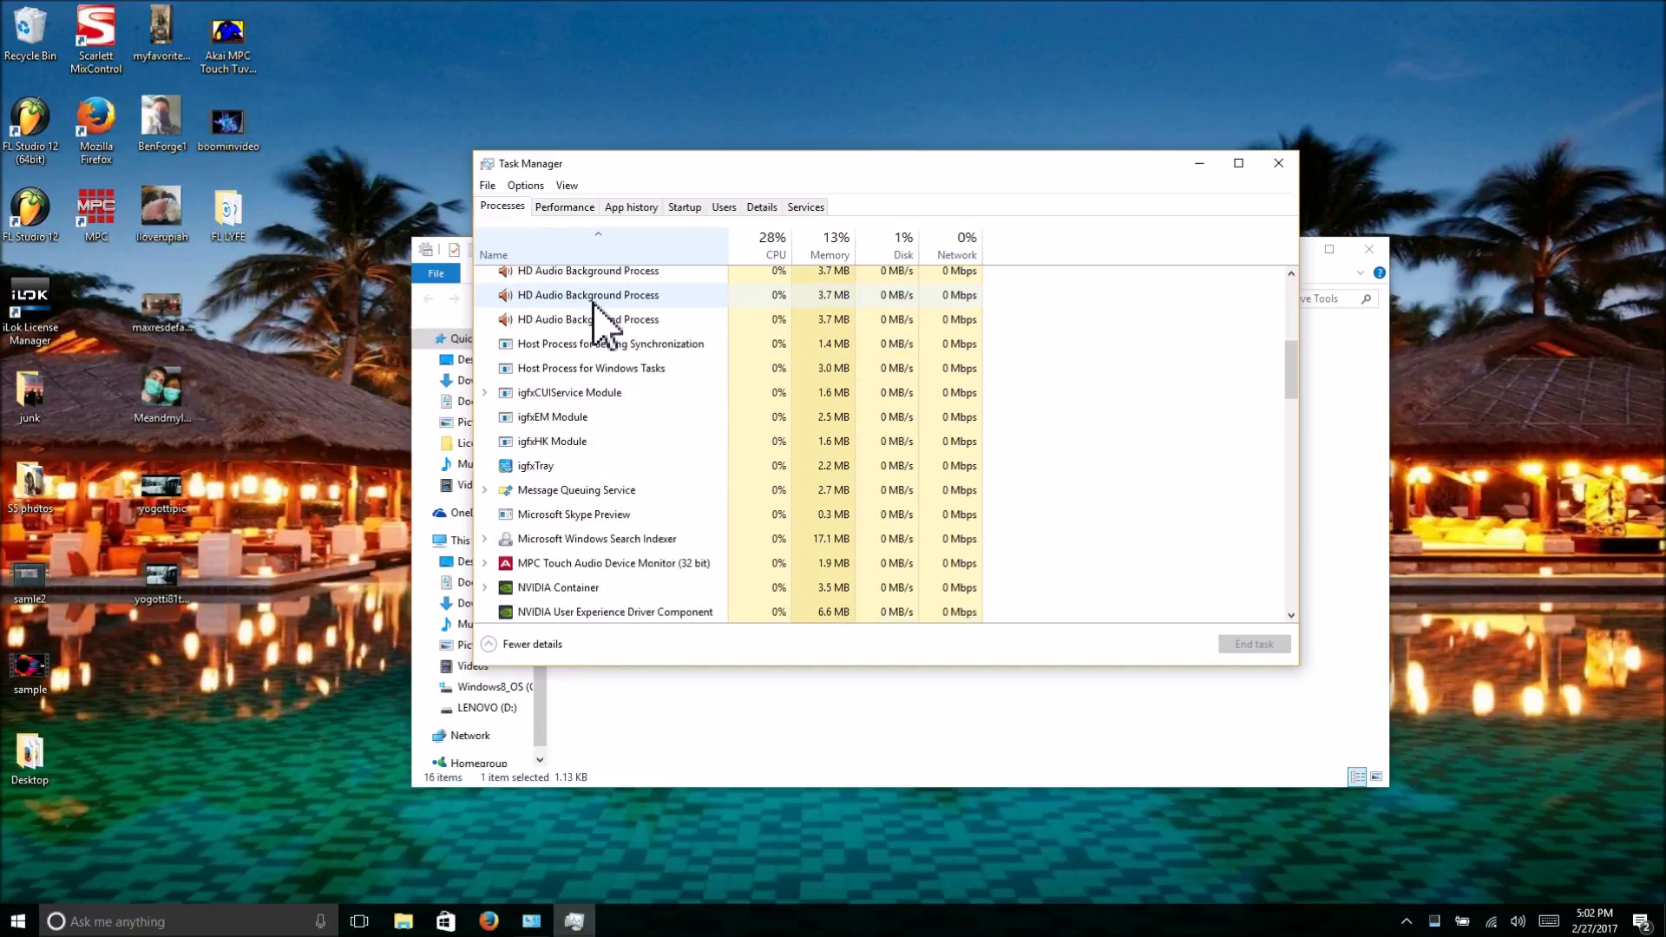
{"action": "scroll", "coordinate": [583, 434], "scroll_direction": "down", "scroll_amount": 3}
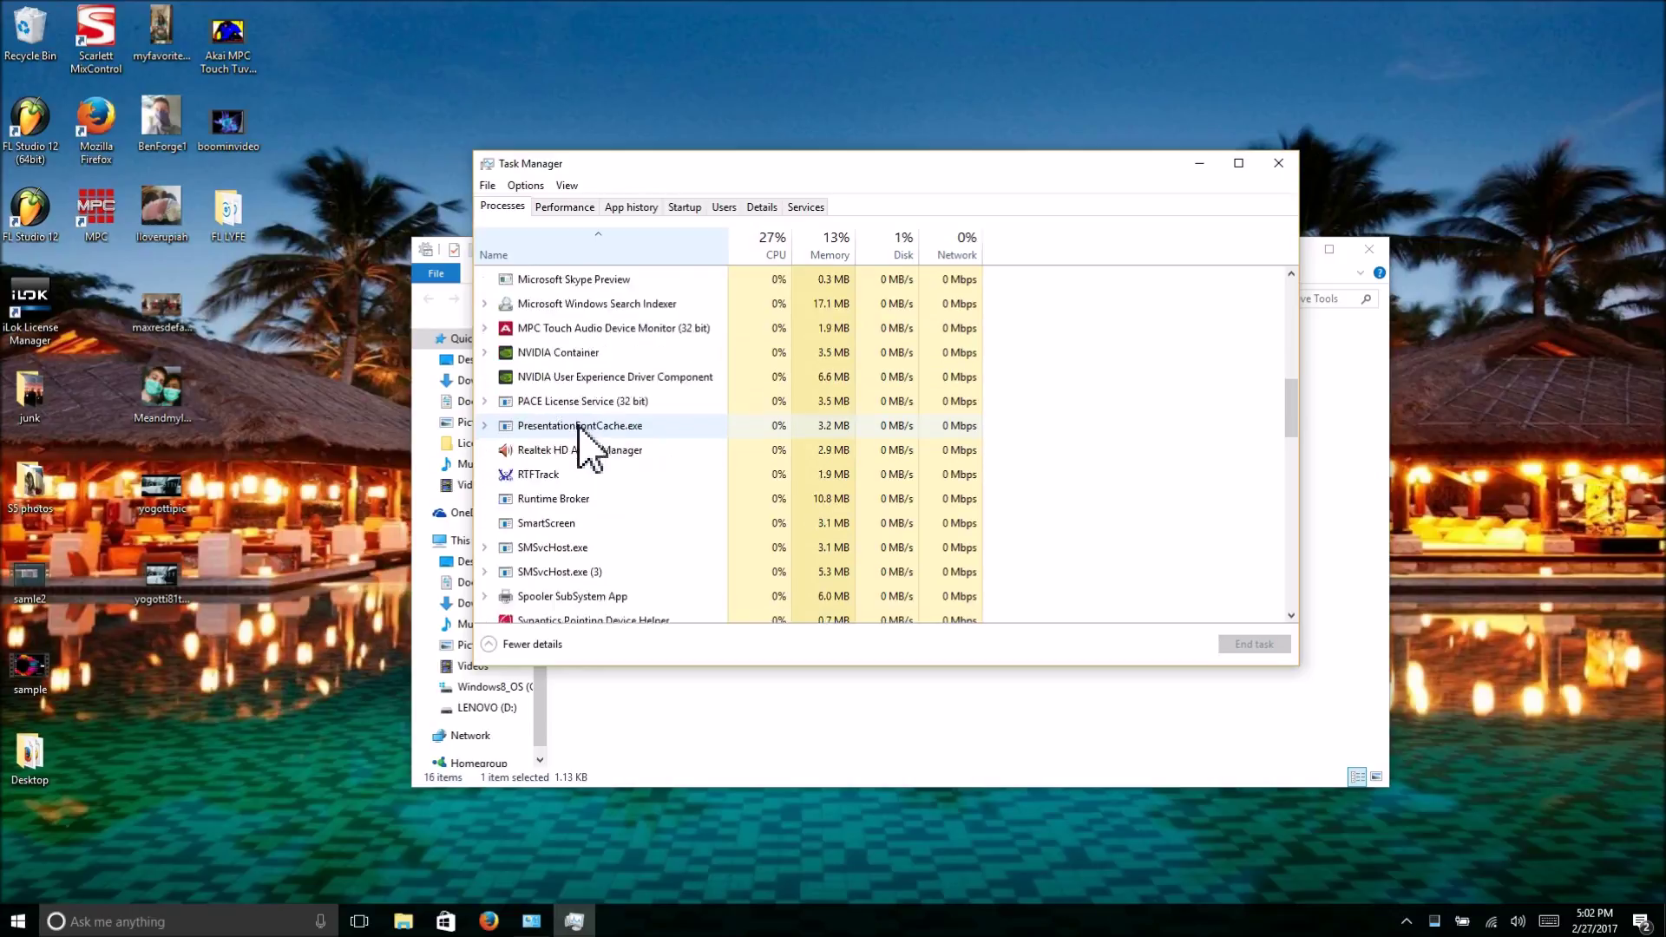
{"action": "scroll", "coordinate": [579, 429], "scroll_direction": "down", "scroll_amount": 1}
{"action": "scroll", "coordinate": [577, 434], "scroll_direction": "up", "scroll_amount": 2}
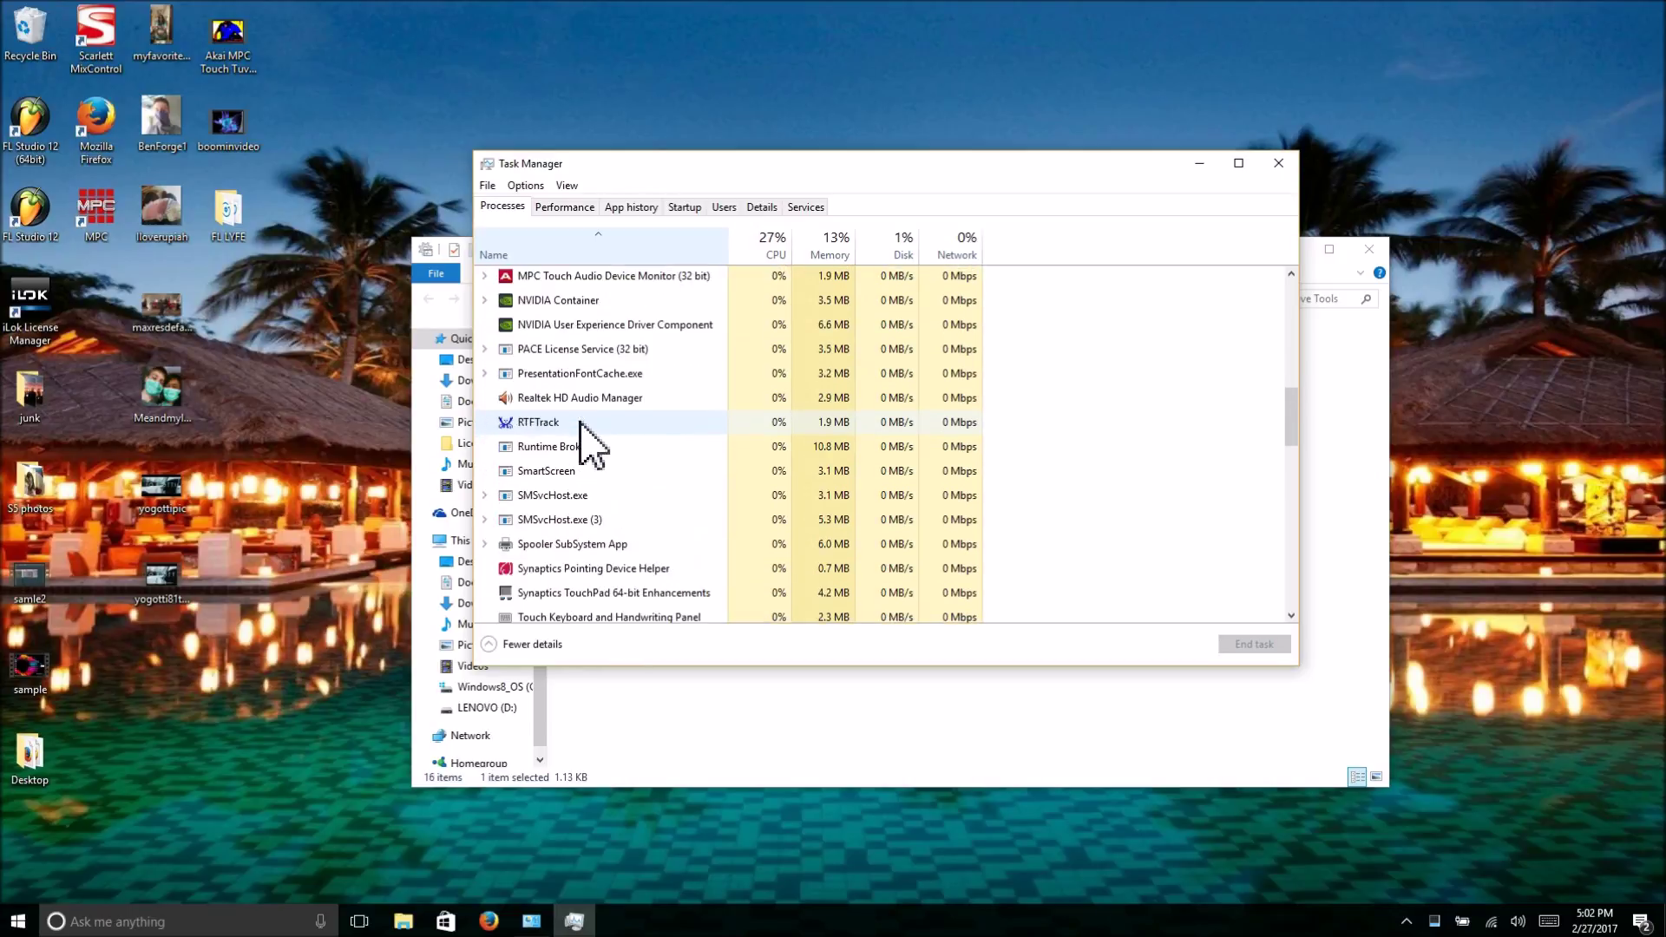
{"action": "left_click", "coordinate": [628, 350]}
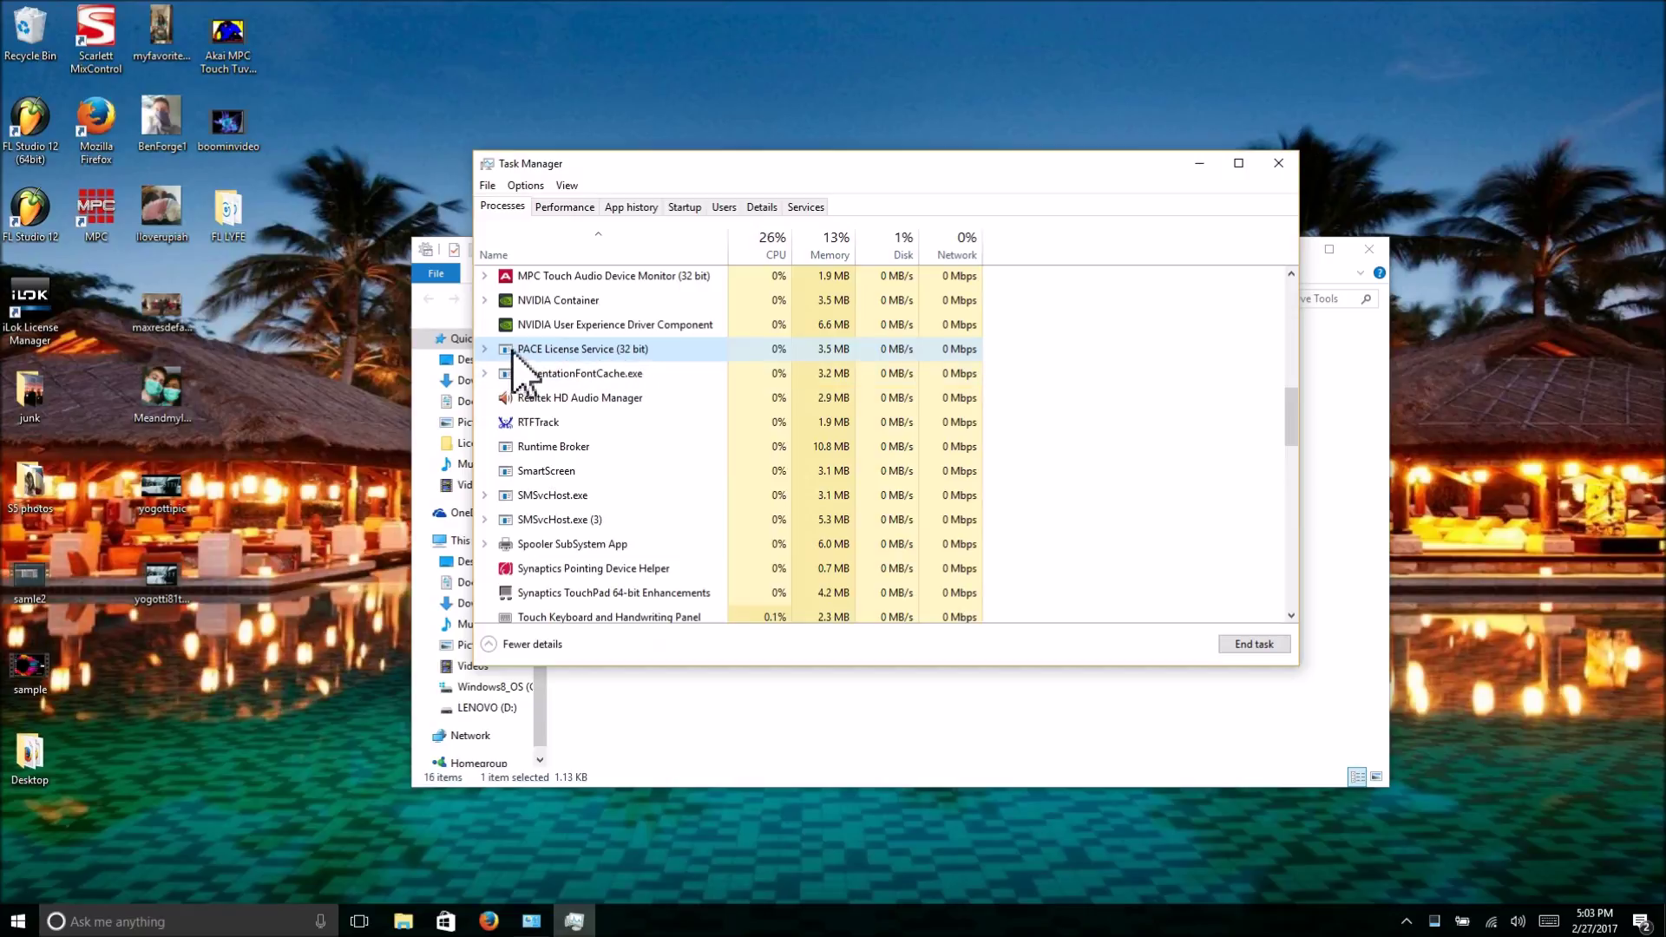
{"action": "right_click", "coordinate": [595, 351]}
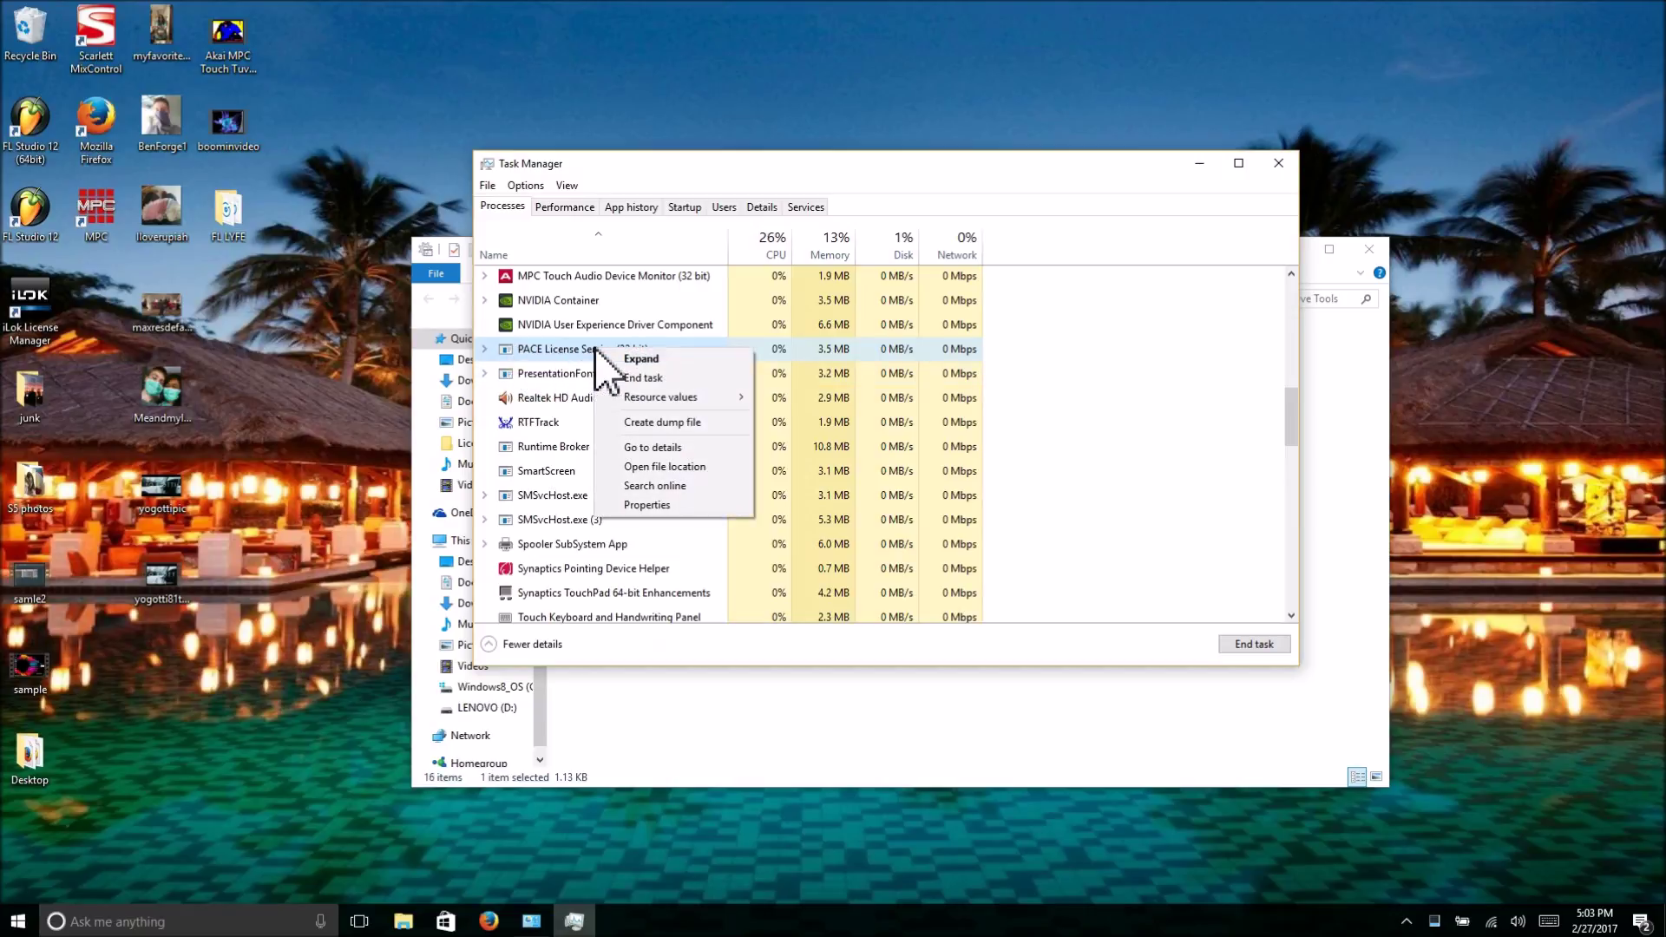
{"action": "left_click", "coordinate": [638, 505]}
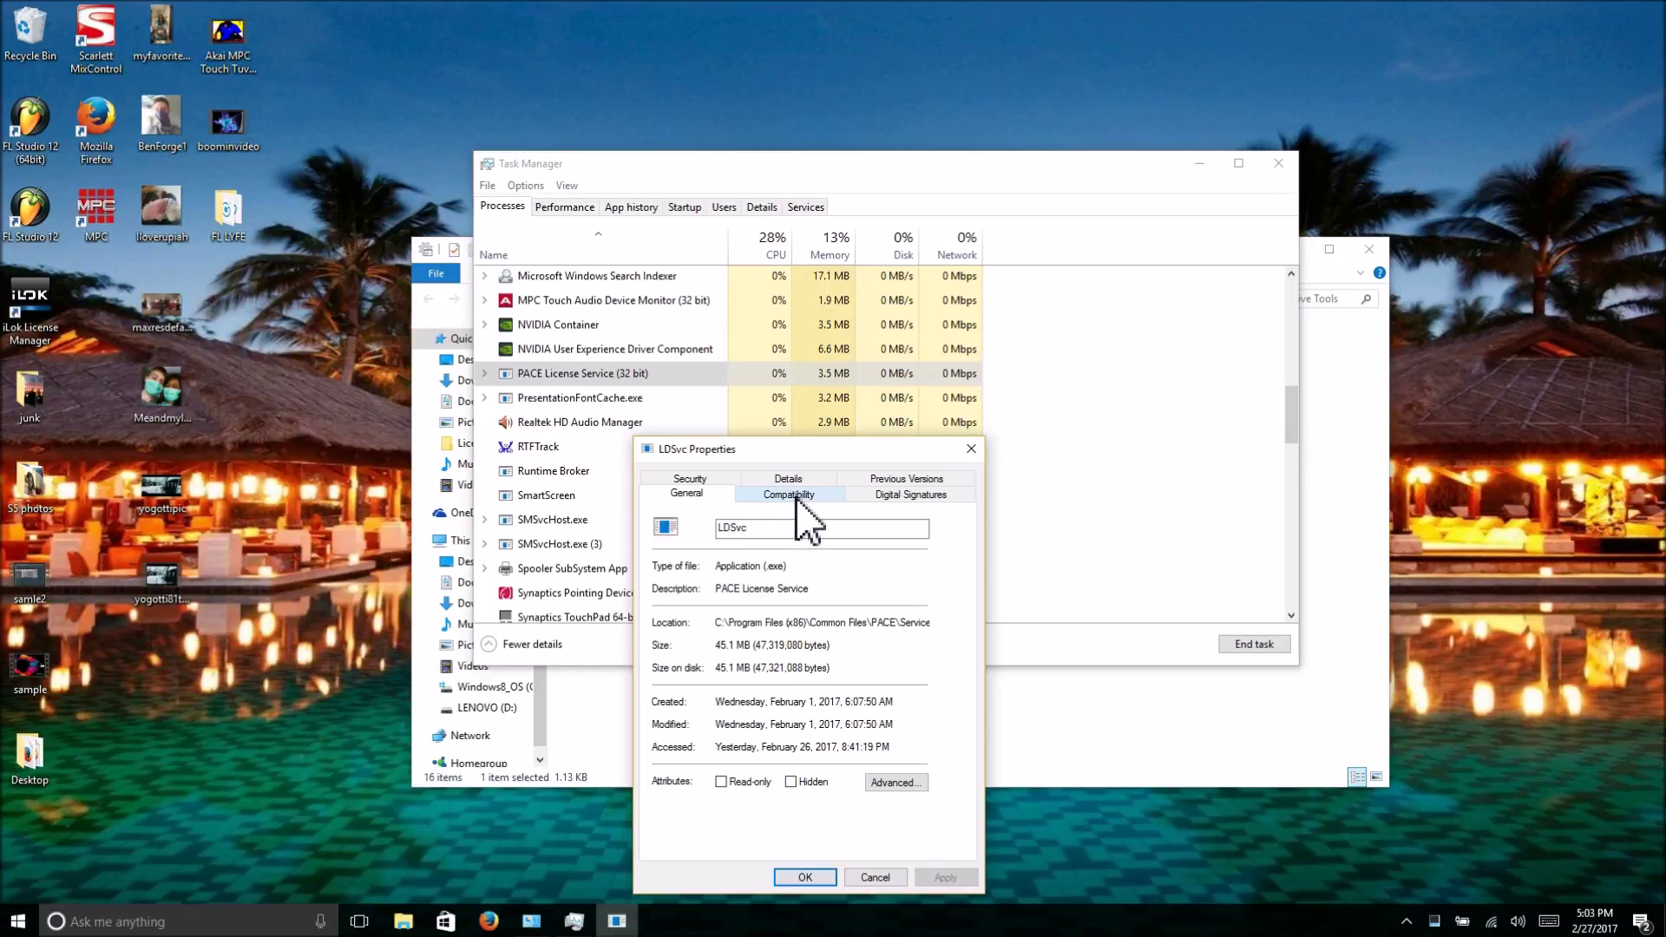
Step: Review LDSvc Security permissions for ALL RESTRICTED APPLICATION PACKAGES, Users and ALL APPLICATION PACKAGES
{"action": "left_click", "coordinate": [690, 480]}
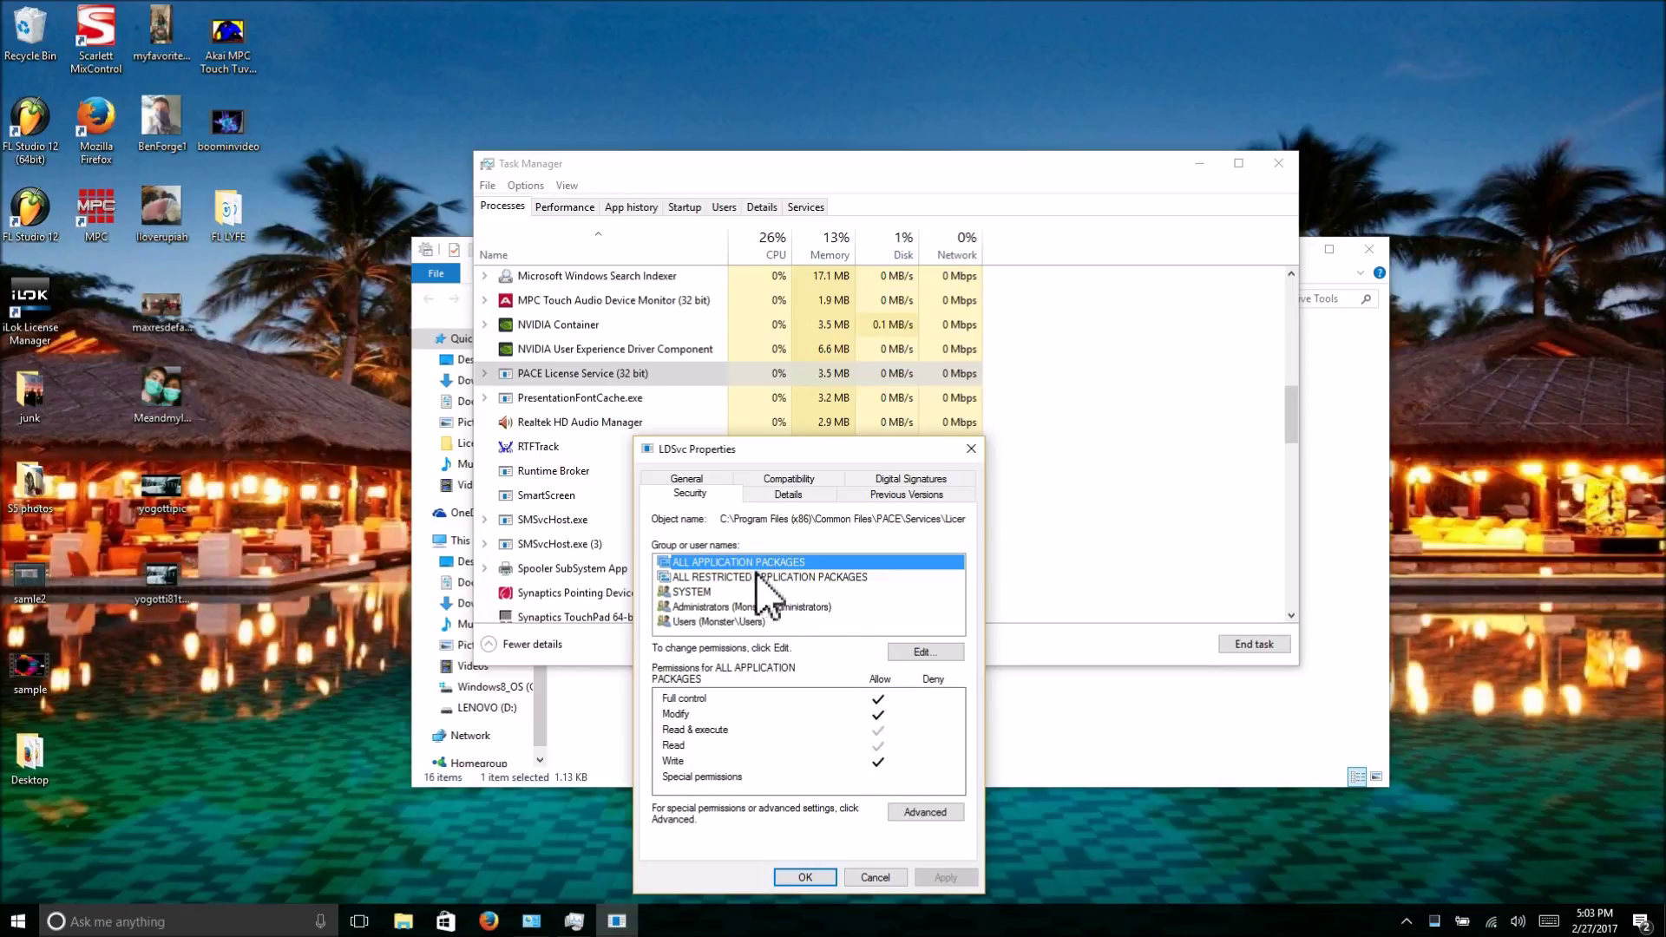
{"action": "left_click", "coordinate": [707, 578]}
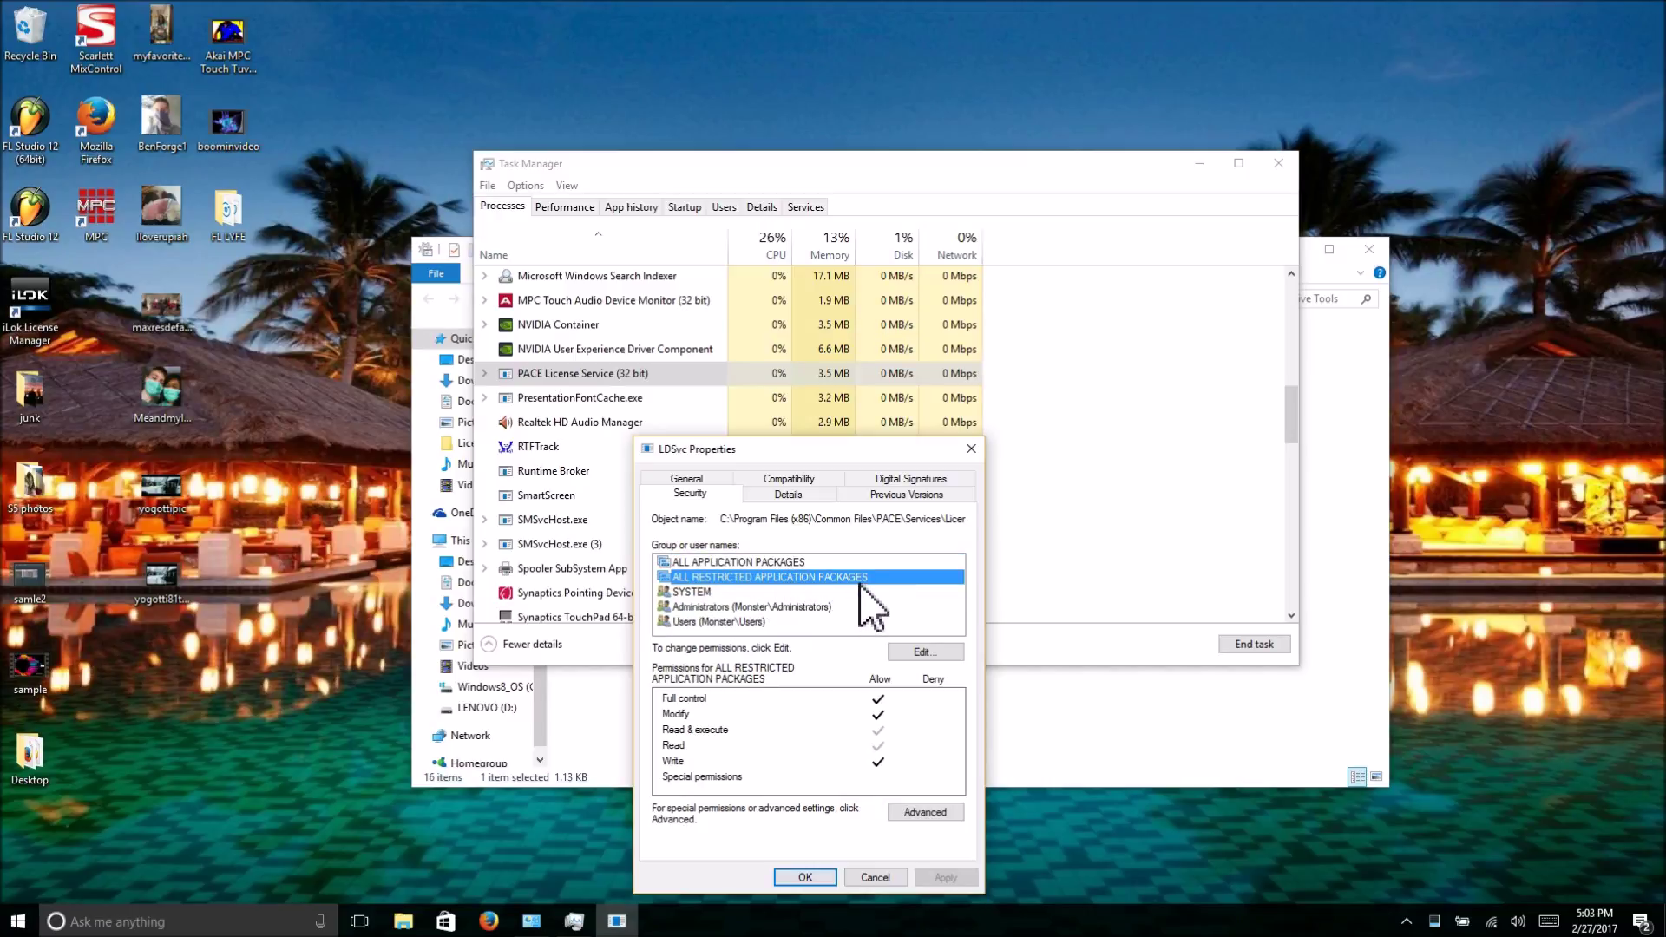
{"action": "left_click", "coordinate": [690, 622]}
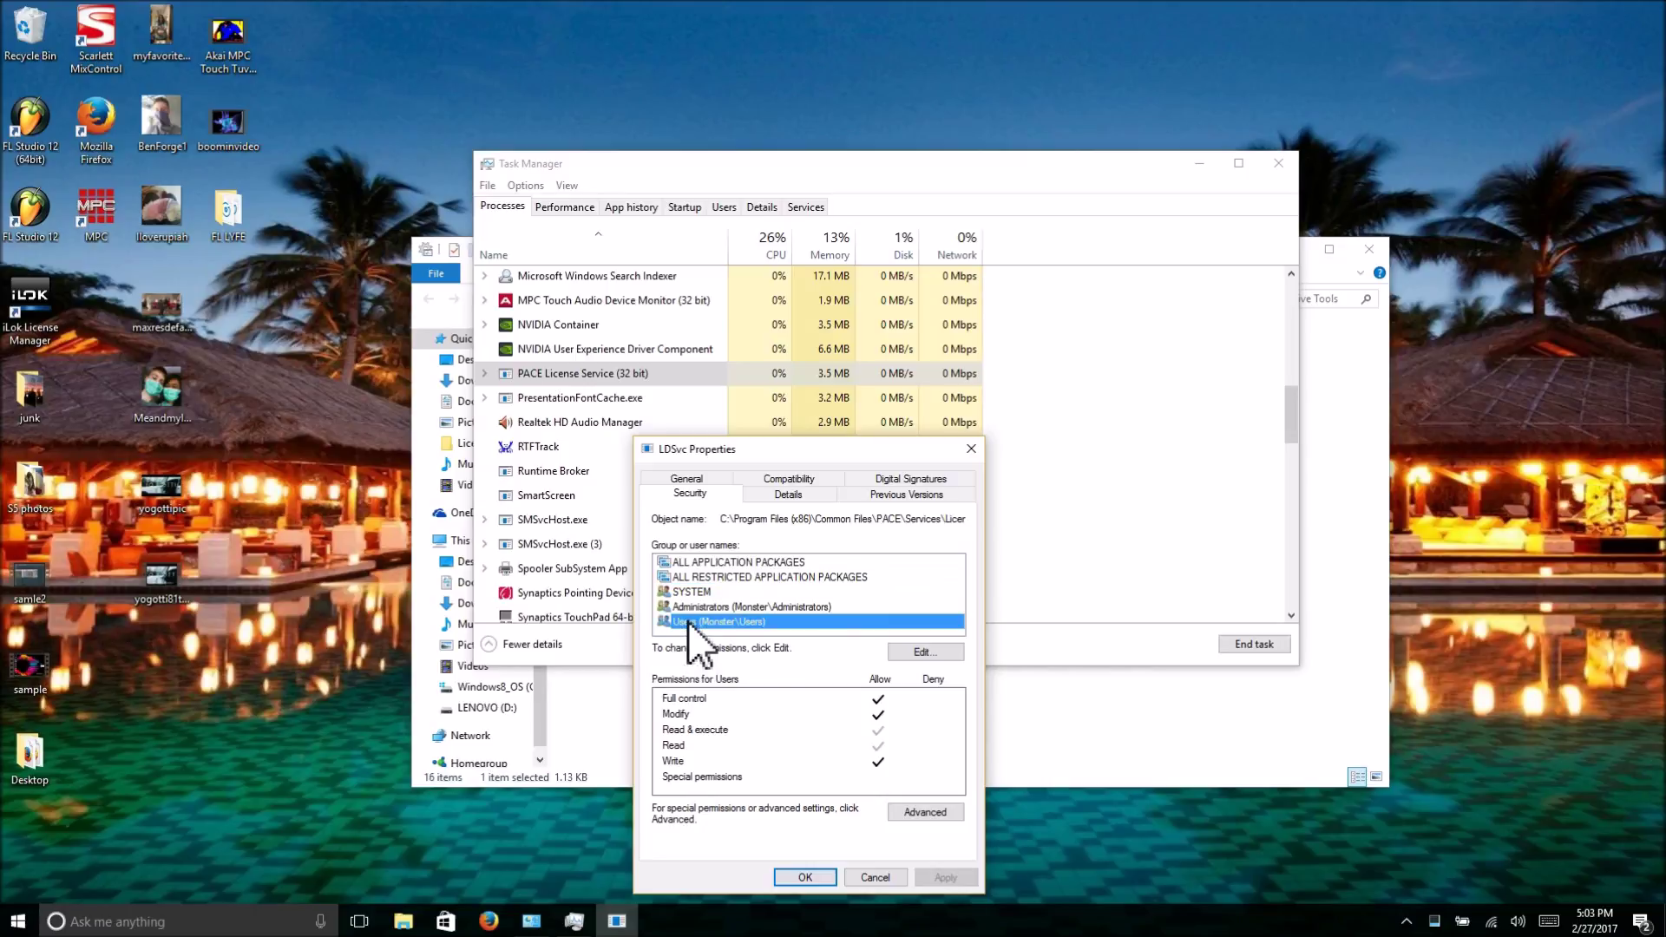
{"action": "left_click", "coordinate": [750, 563]}
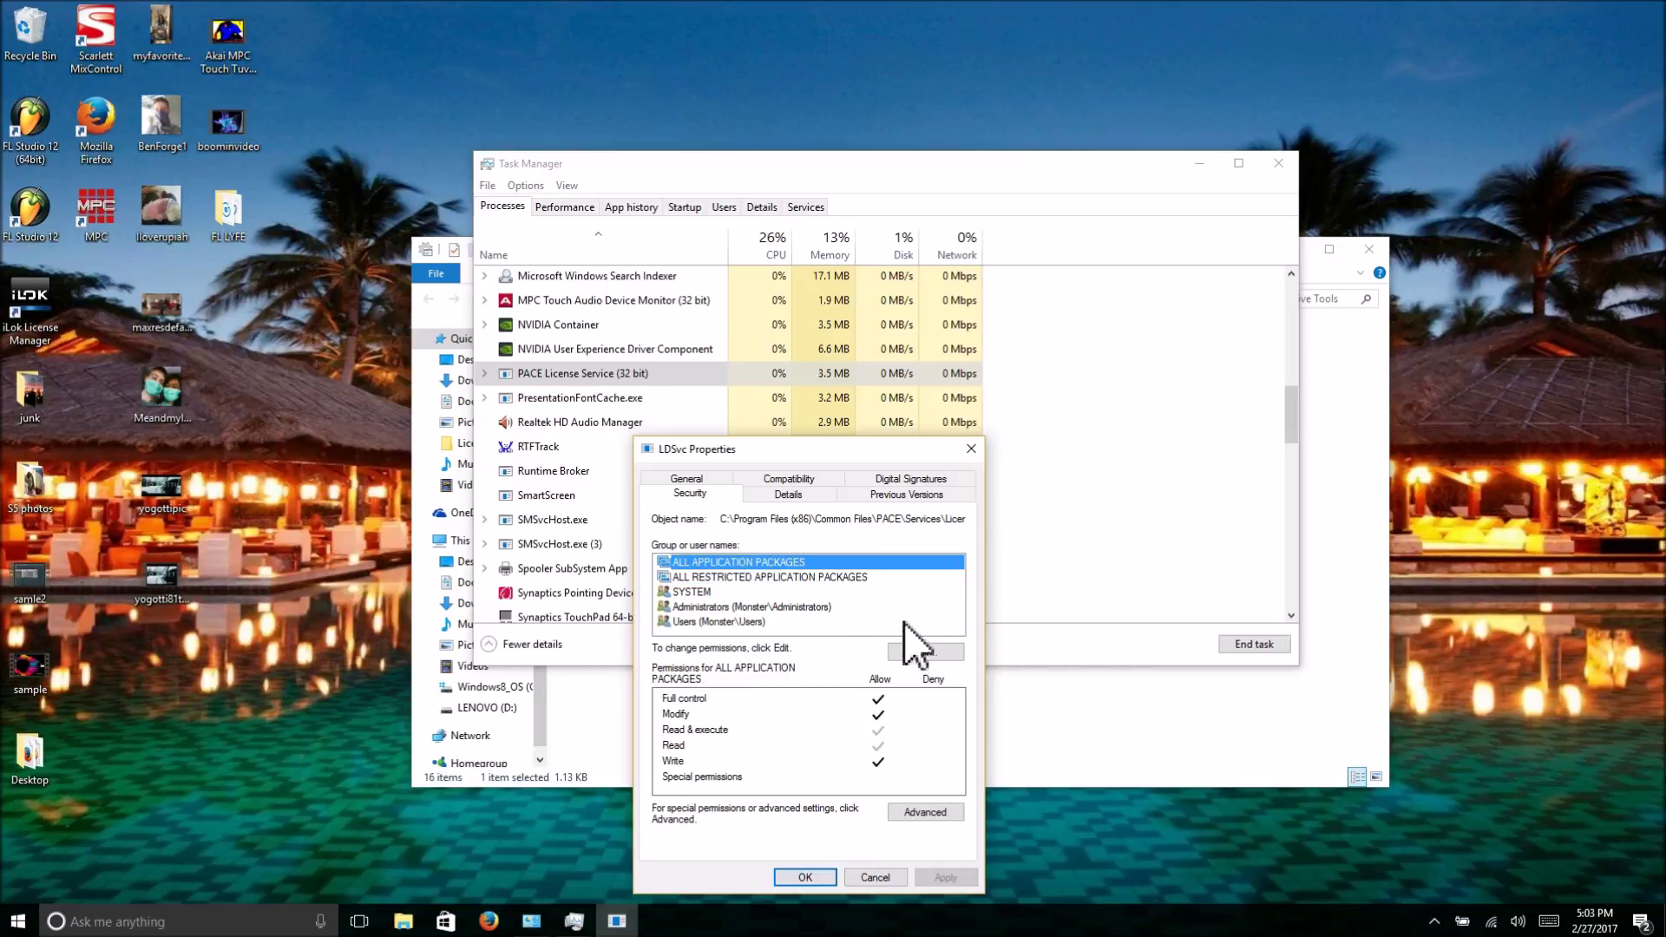
Step: In the LDSvc permission editor, toggle Full control for the application package groups, leaving restricted packages cleared
{"action": "left_click", "coordinate": [920, 651]}
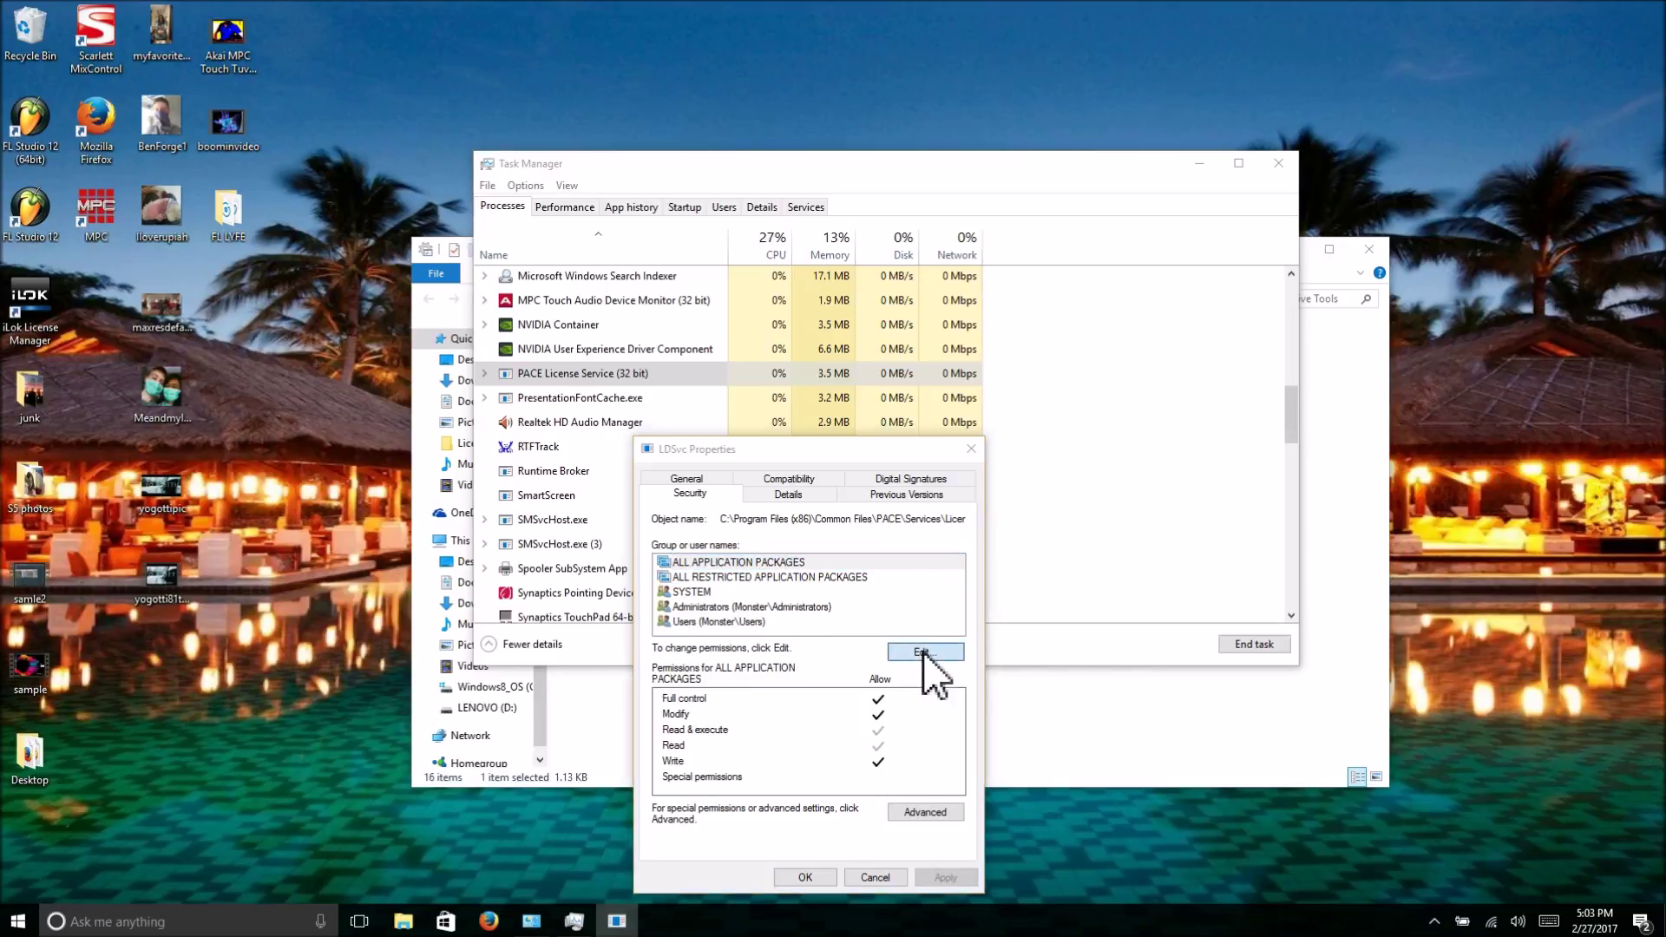
{"action": "left_click", "coordinate": [871, 760]}
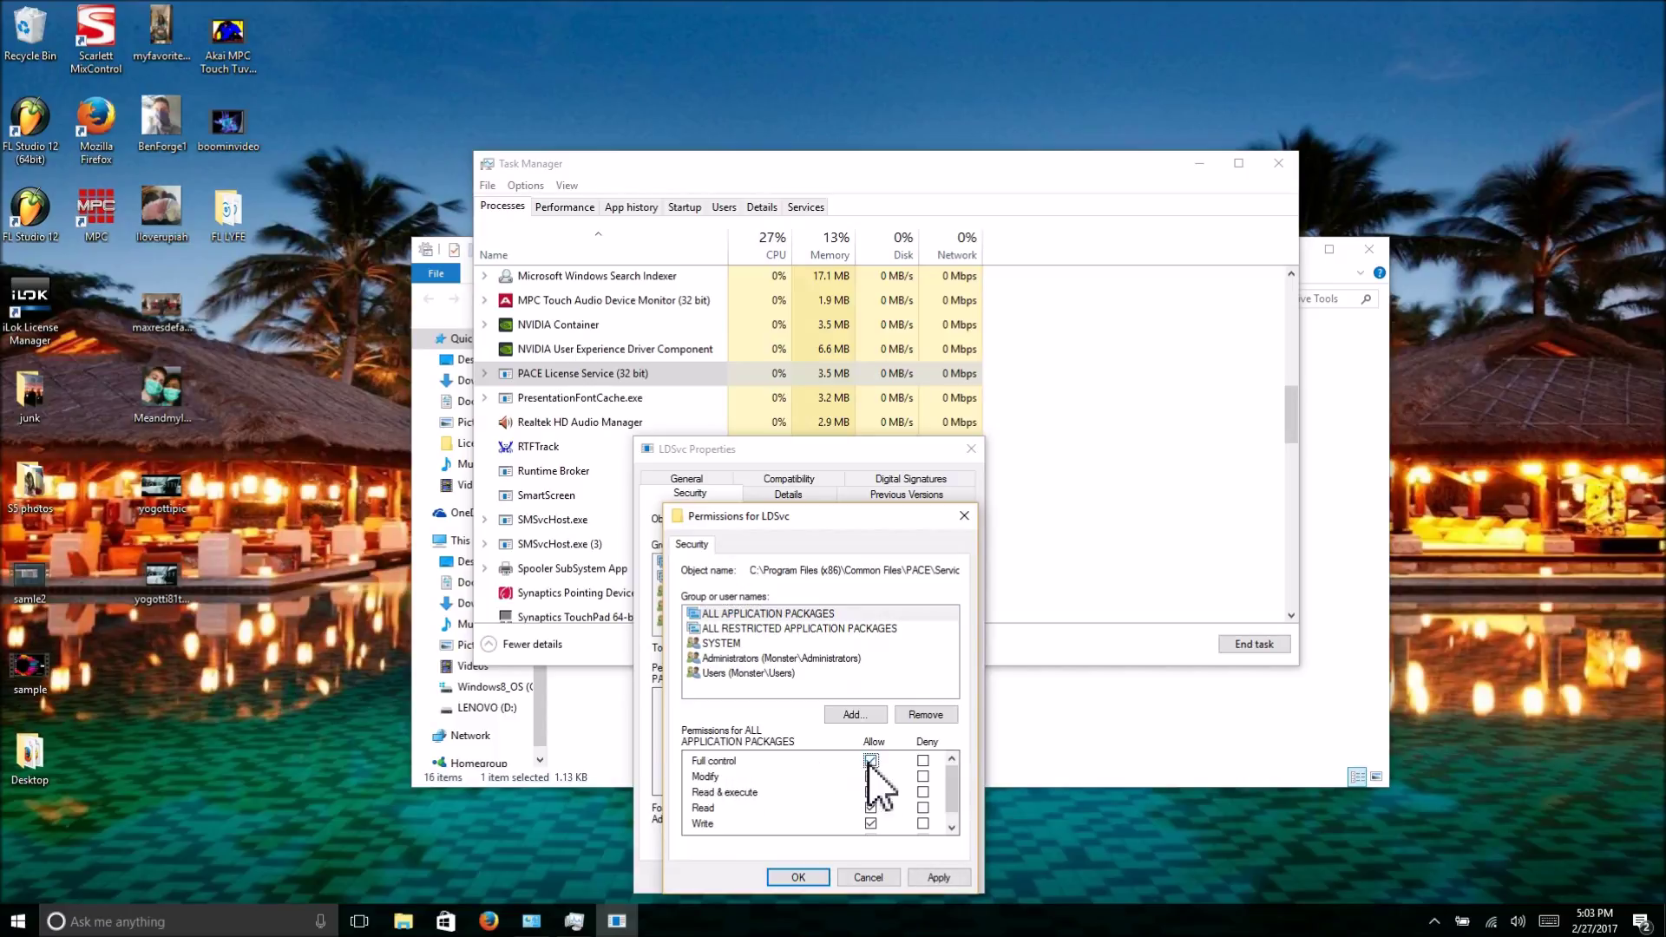
{"action": "scroll", "coordinate": [876, 824], "scroll_direction": "down", "scroll_amount": 1}
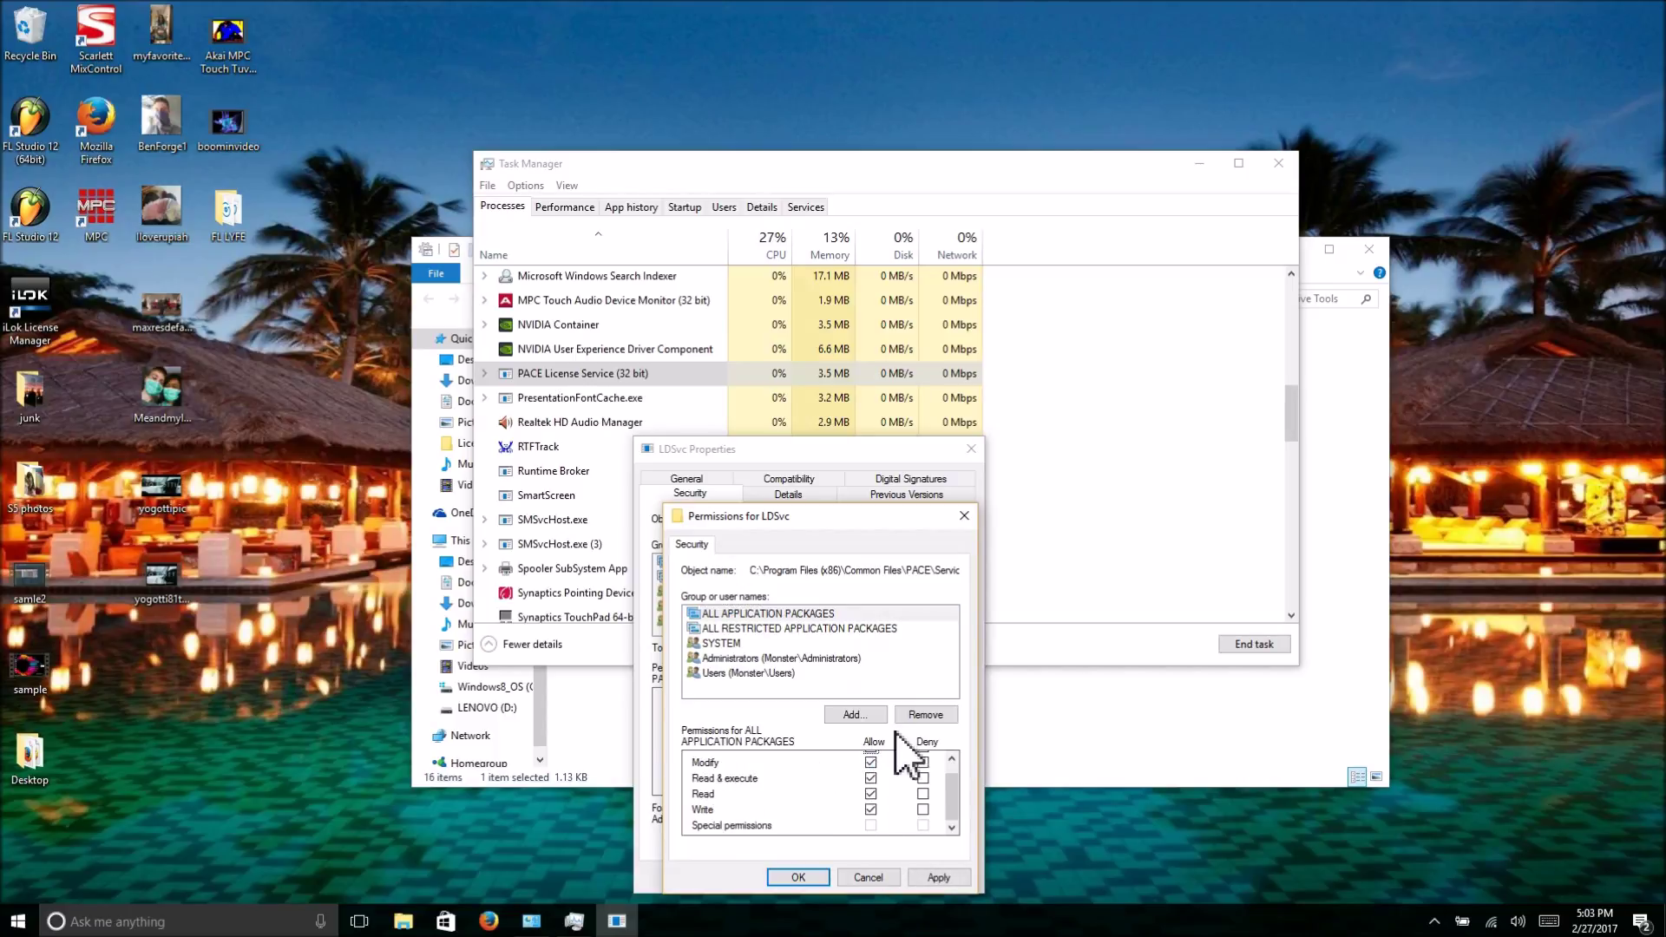
{"action": "left_click", "coordinate": [707, 628]}
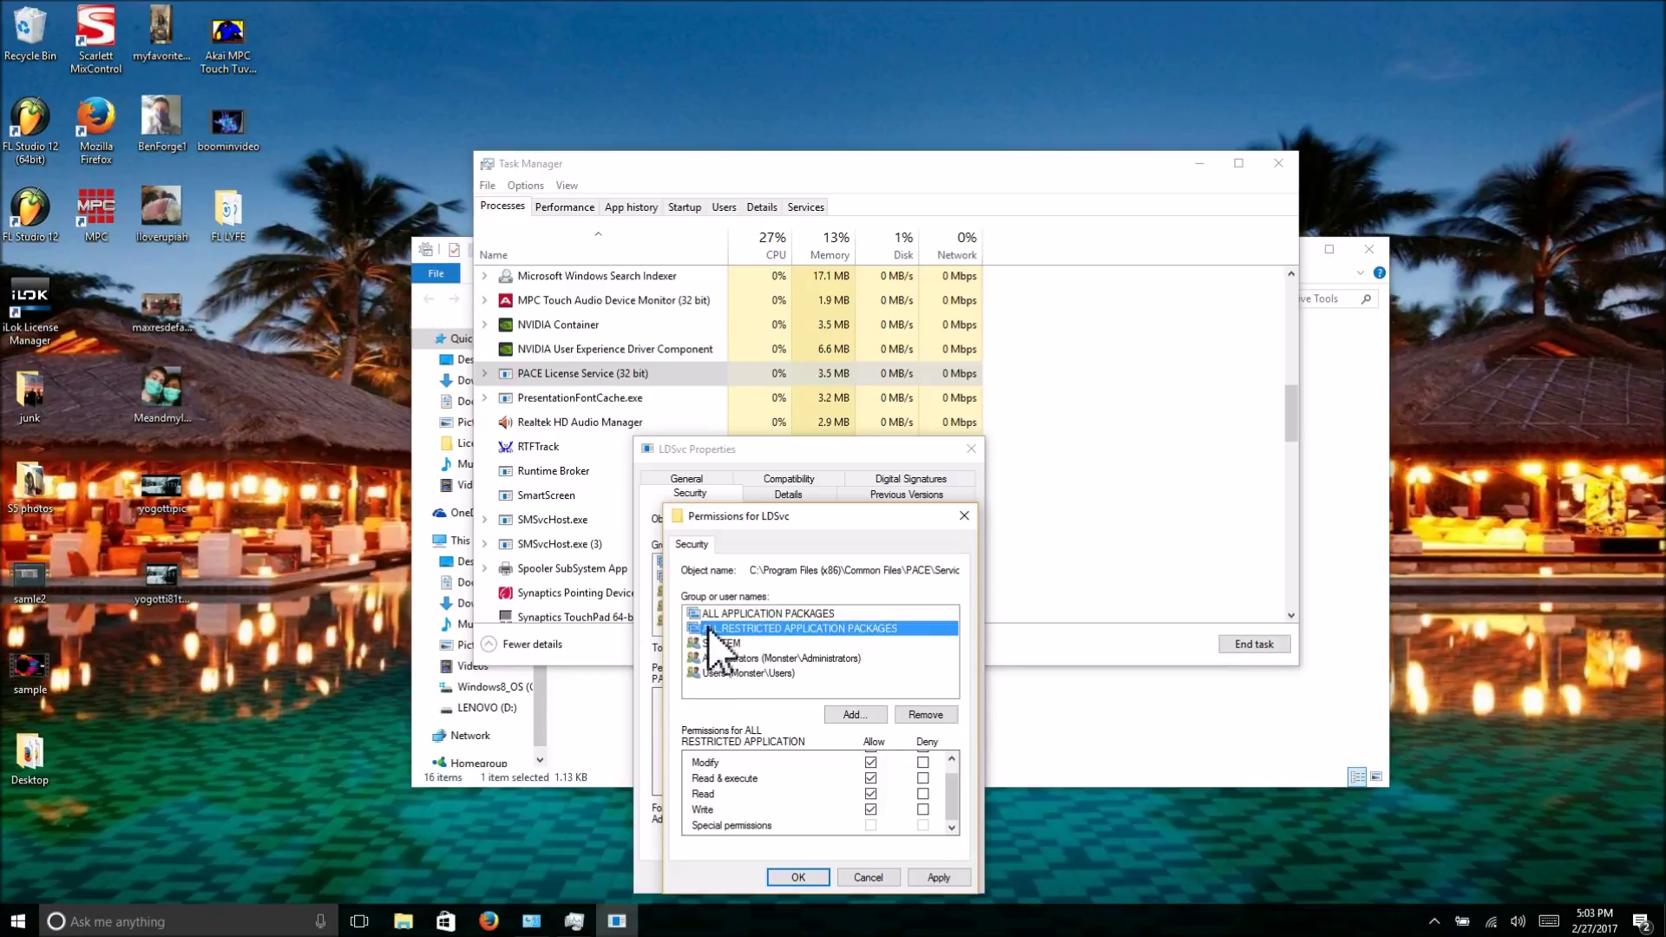
{"action": "scroll", "coordinate": [885, 785], "scroll_direction": "up", "scroll_amount": 1}
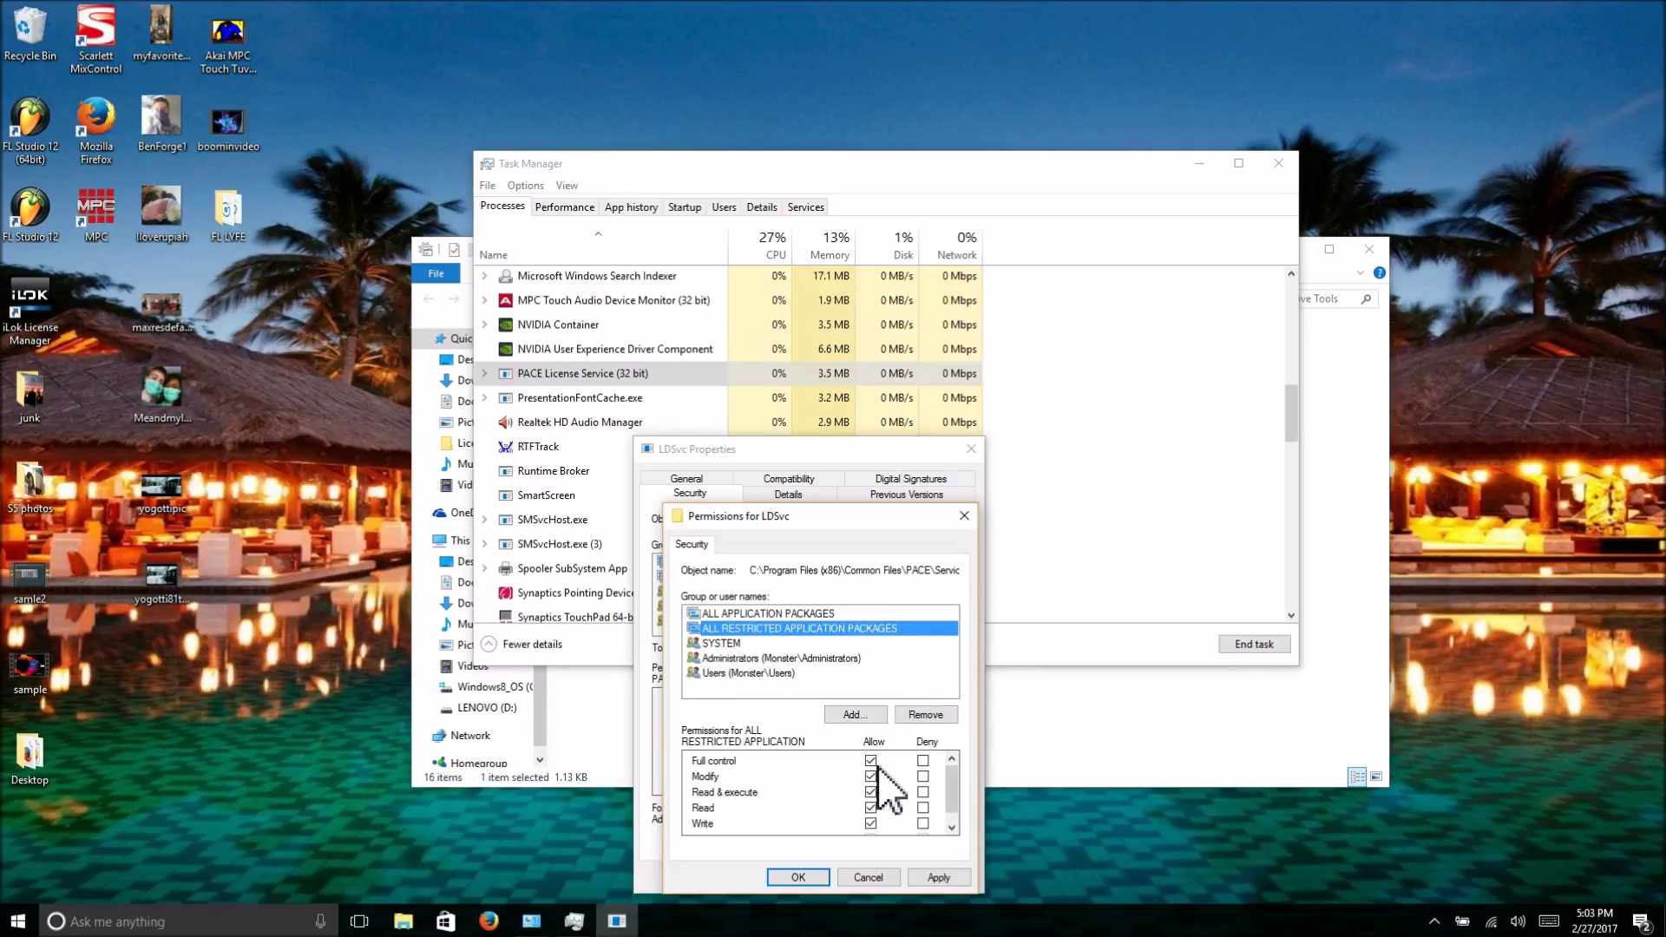
{"action": "left_click", "coordinate": [871, 761]}
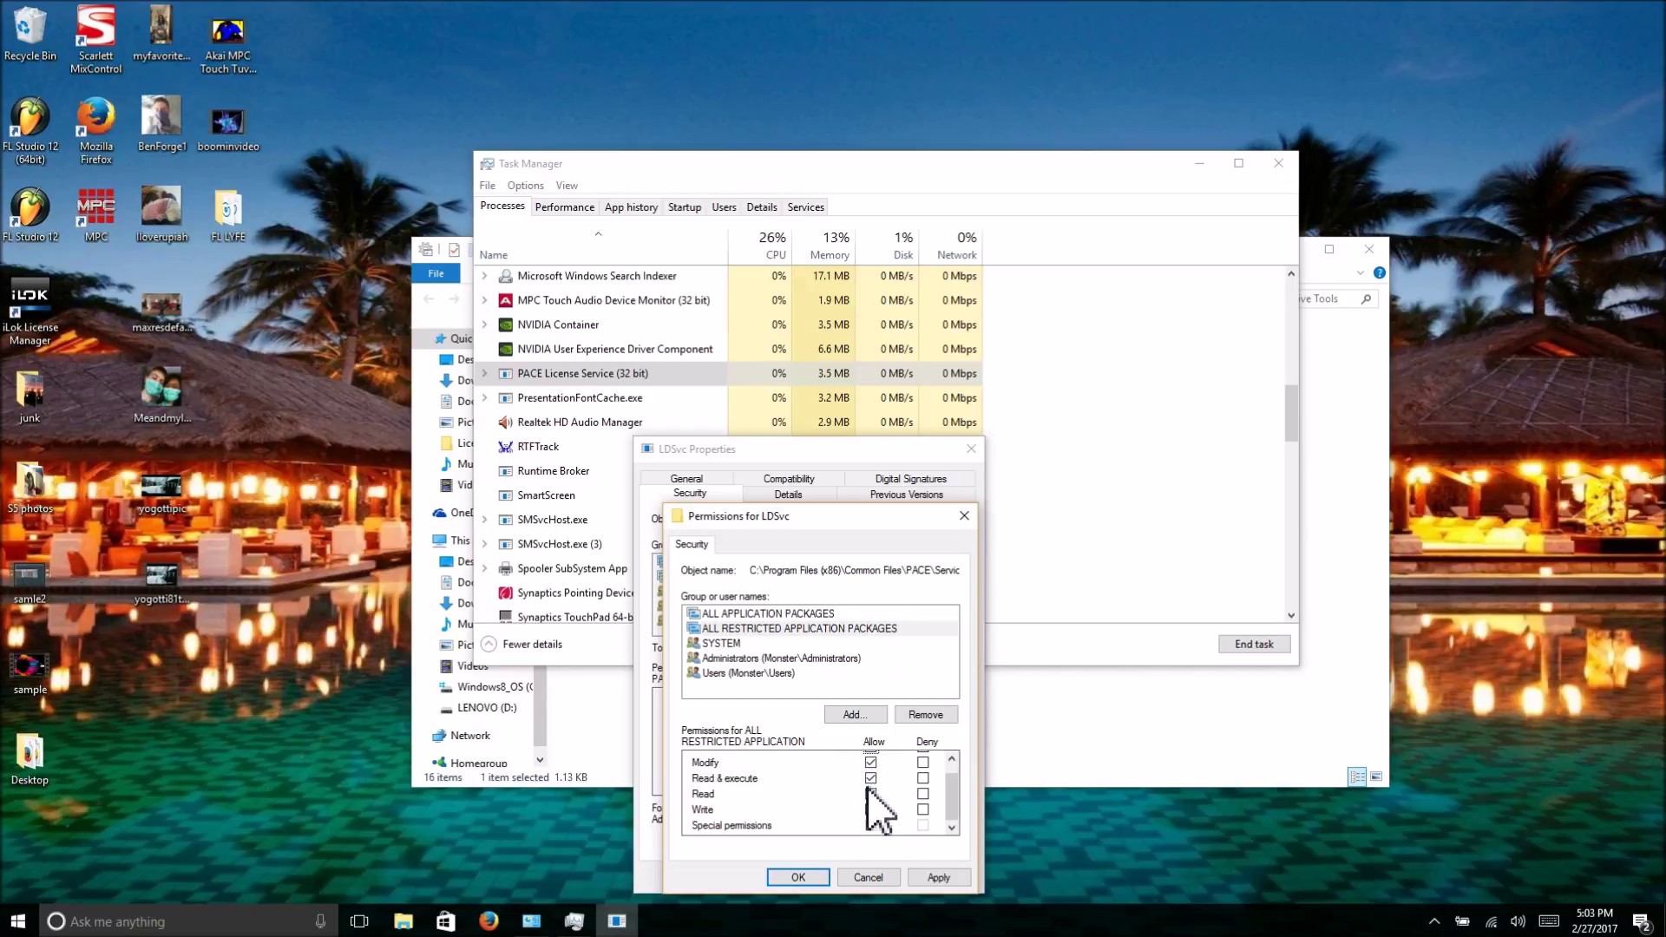
Step: Allow Full control for the Users group and apply the permission changes
{"action": "scroll", "coordinate": [935, 783], "scroll_direction": "down", "scroll_amount": 1}
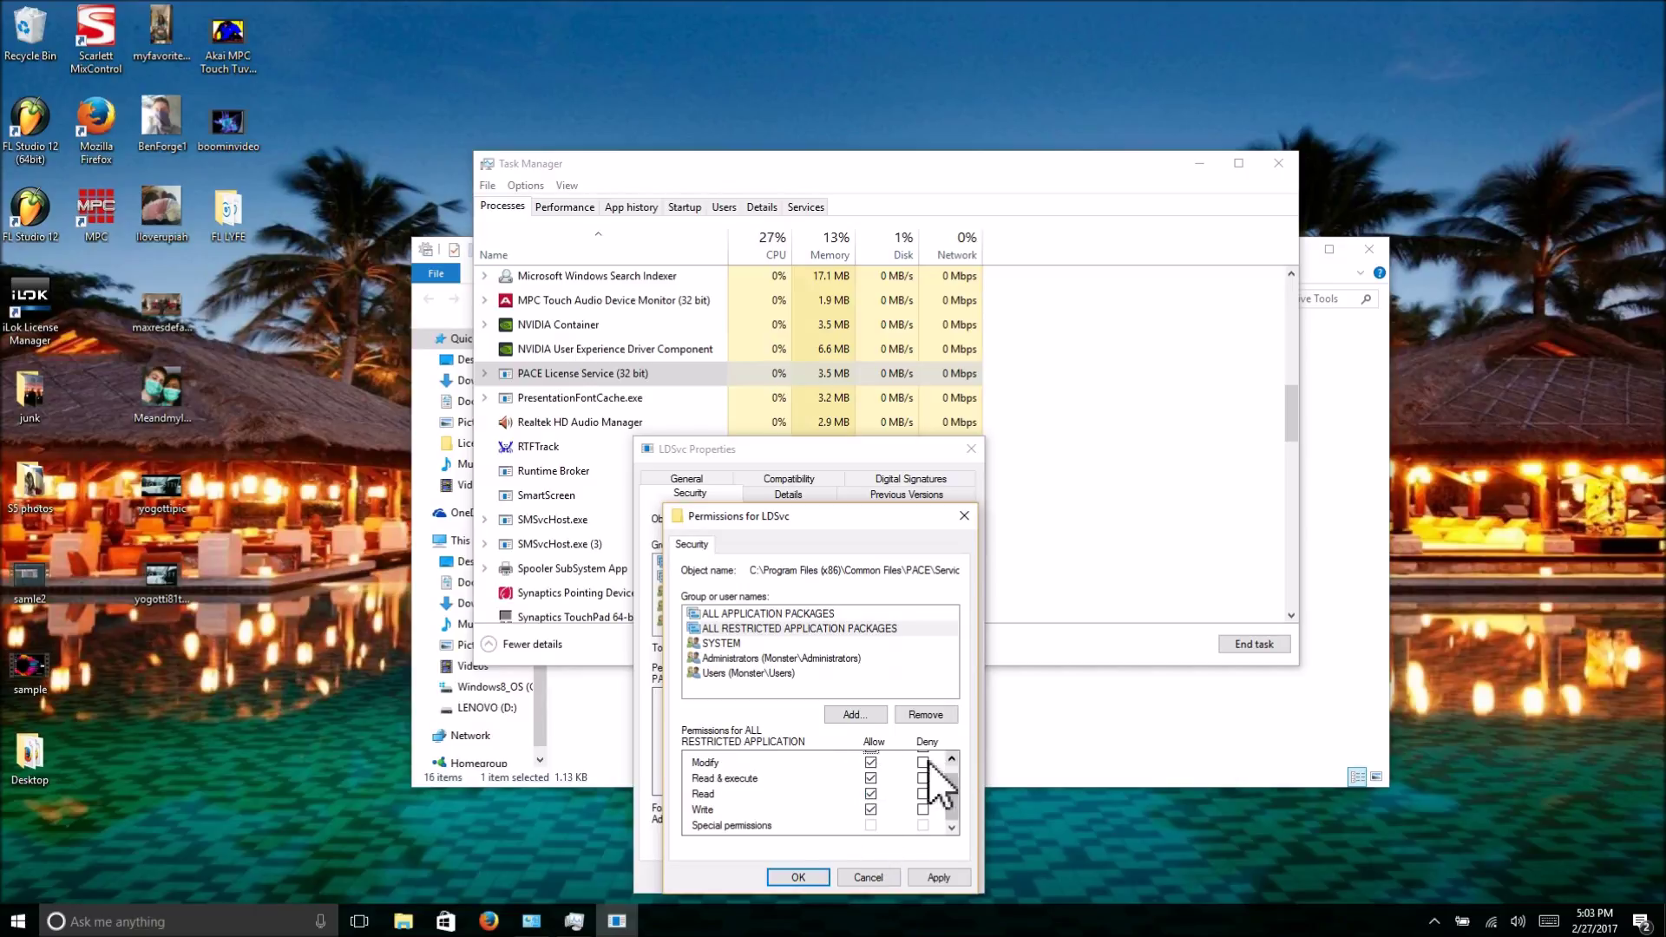
{"action": "left_click", "coordinate": [718, 644]}
{"action": "left_click", "coordinate": [729, 657]}
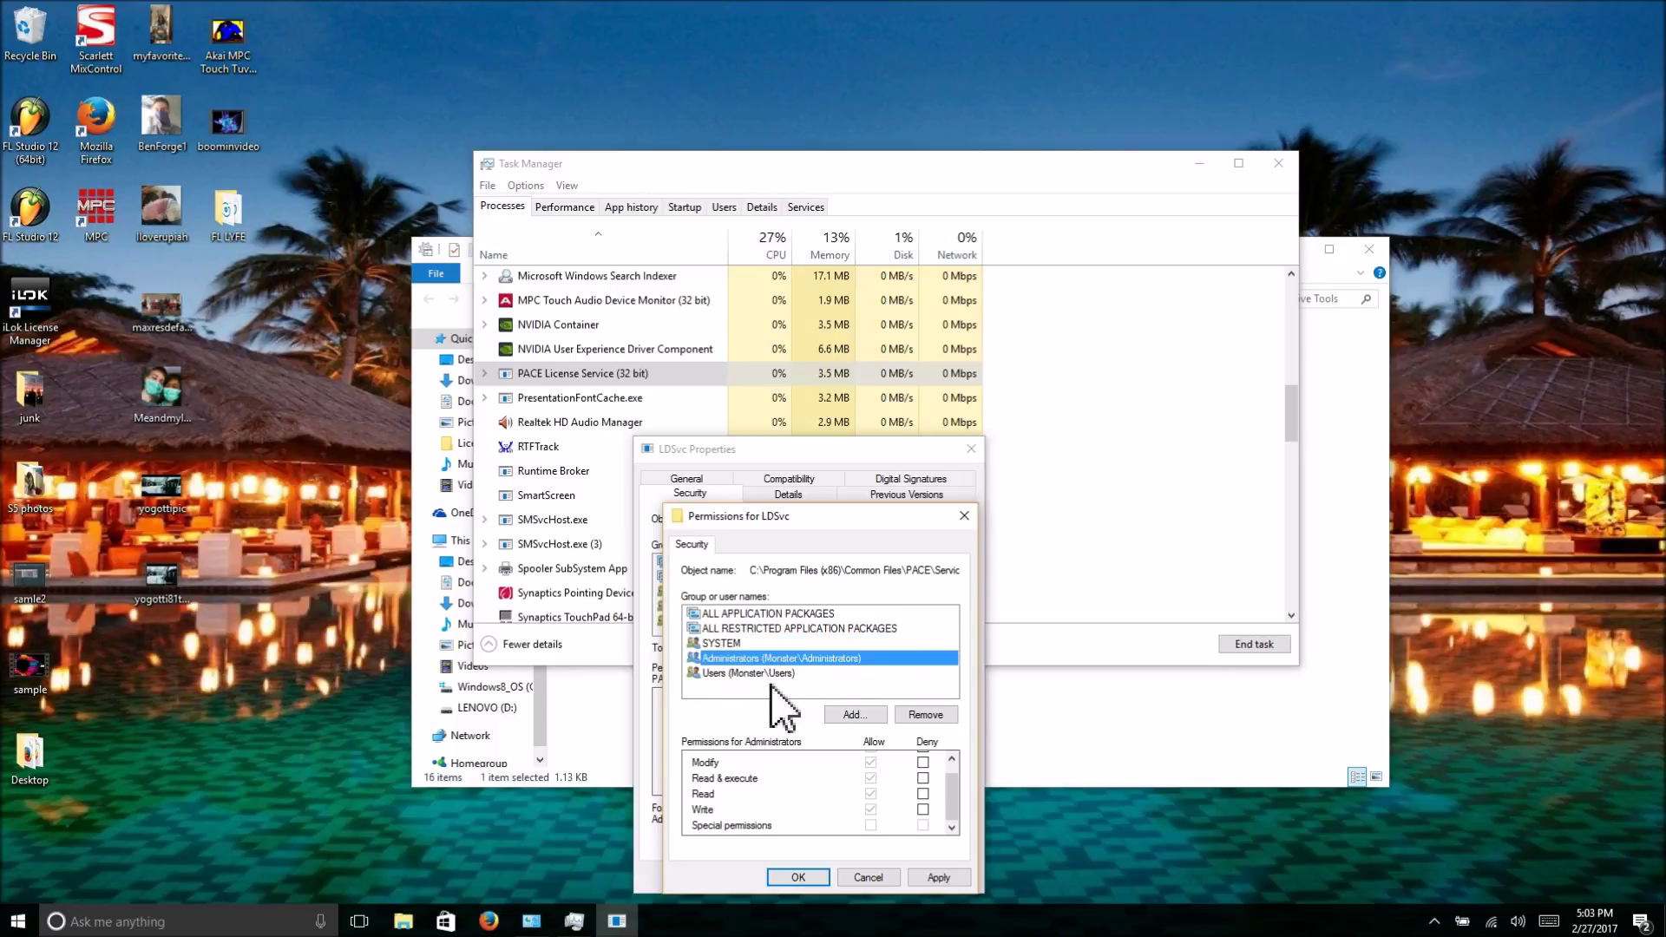
{"action": "left_click", "coordinate": [716, 674]}
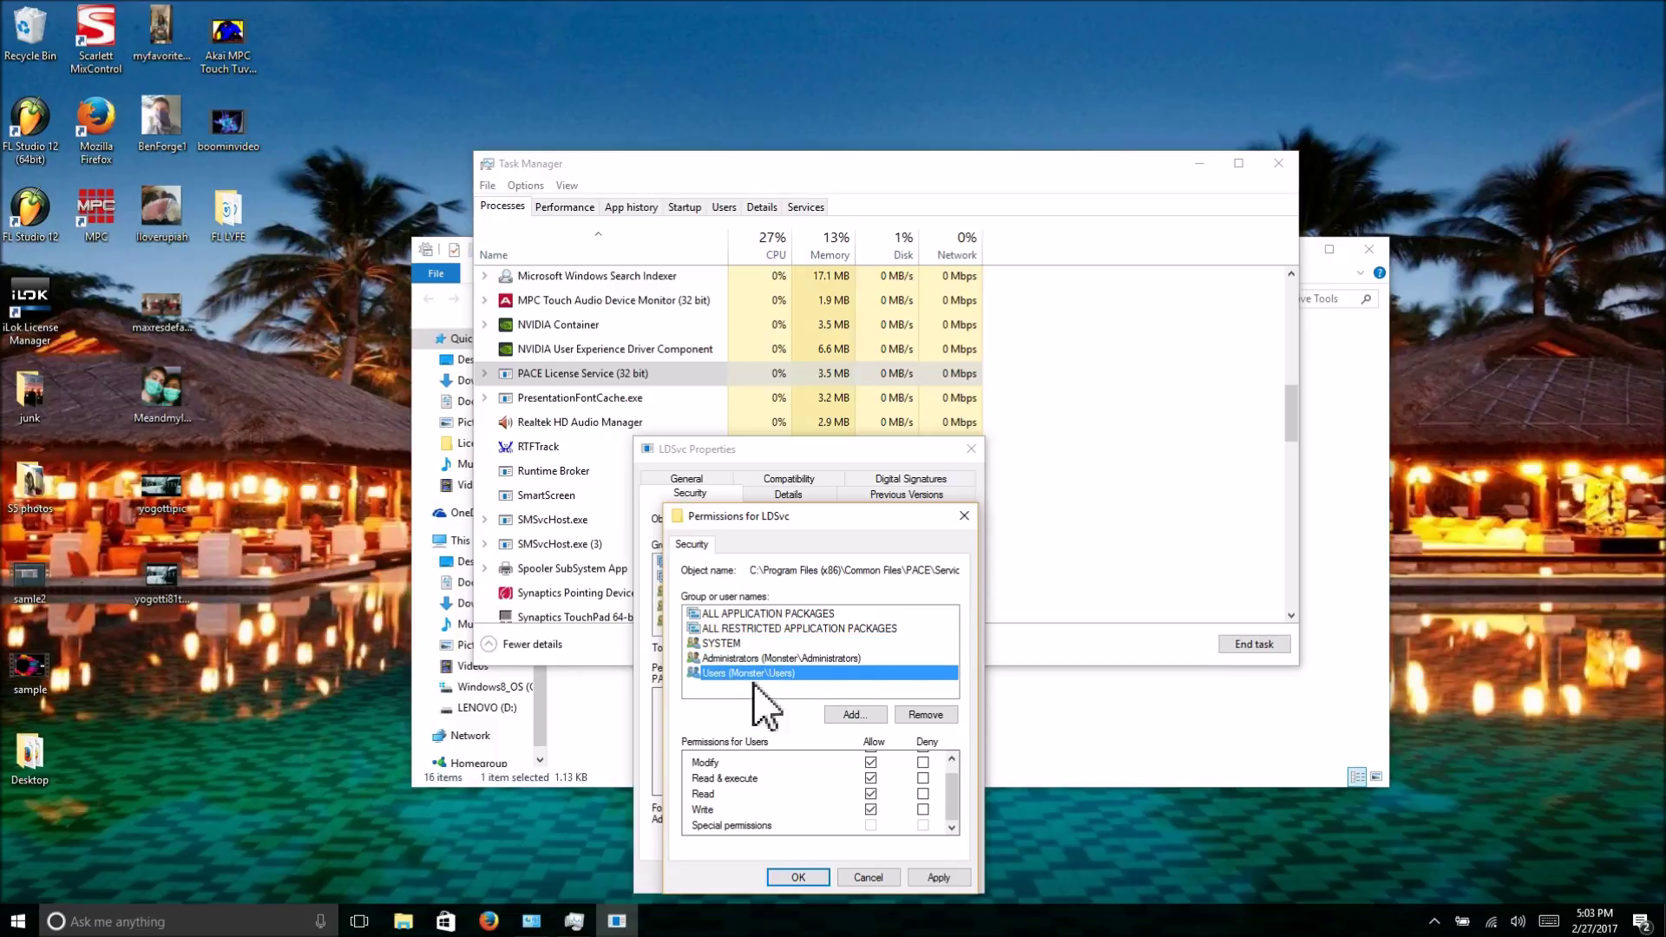
{"action": "scroll", "coordinate": [872, 764], "scroll_direction": "up", "scroll_amount": 1}
{"action": "left_click", "coordinate": [871, 761]}
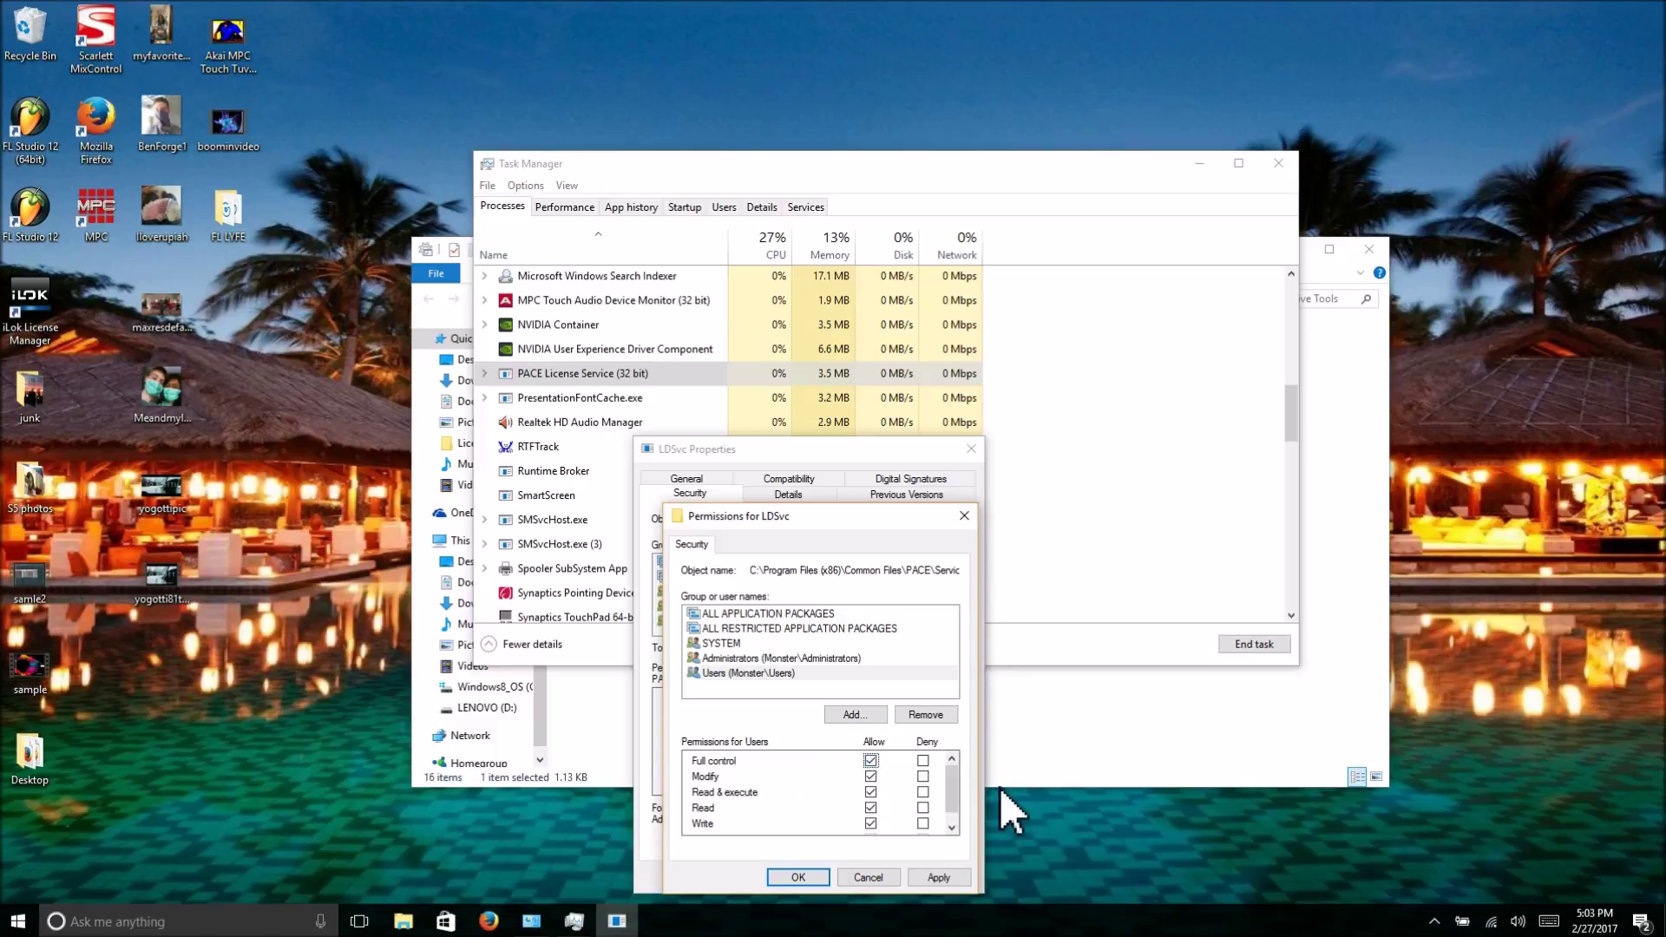
{"action": "left_click", "coordinate": [952, 879]}
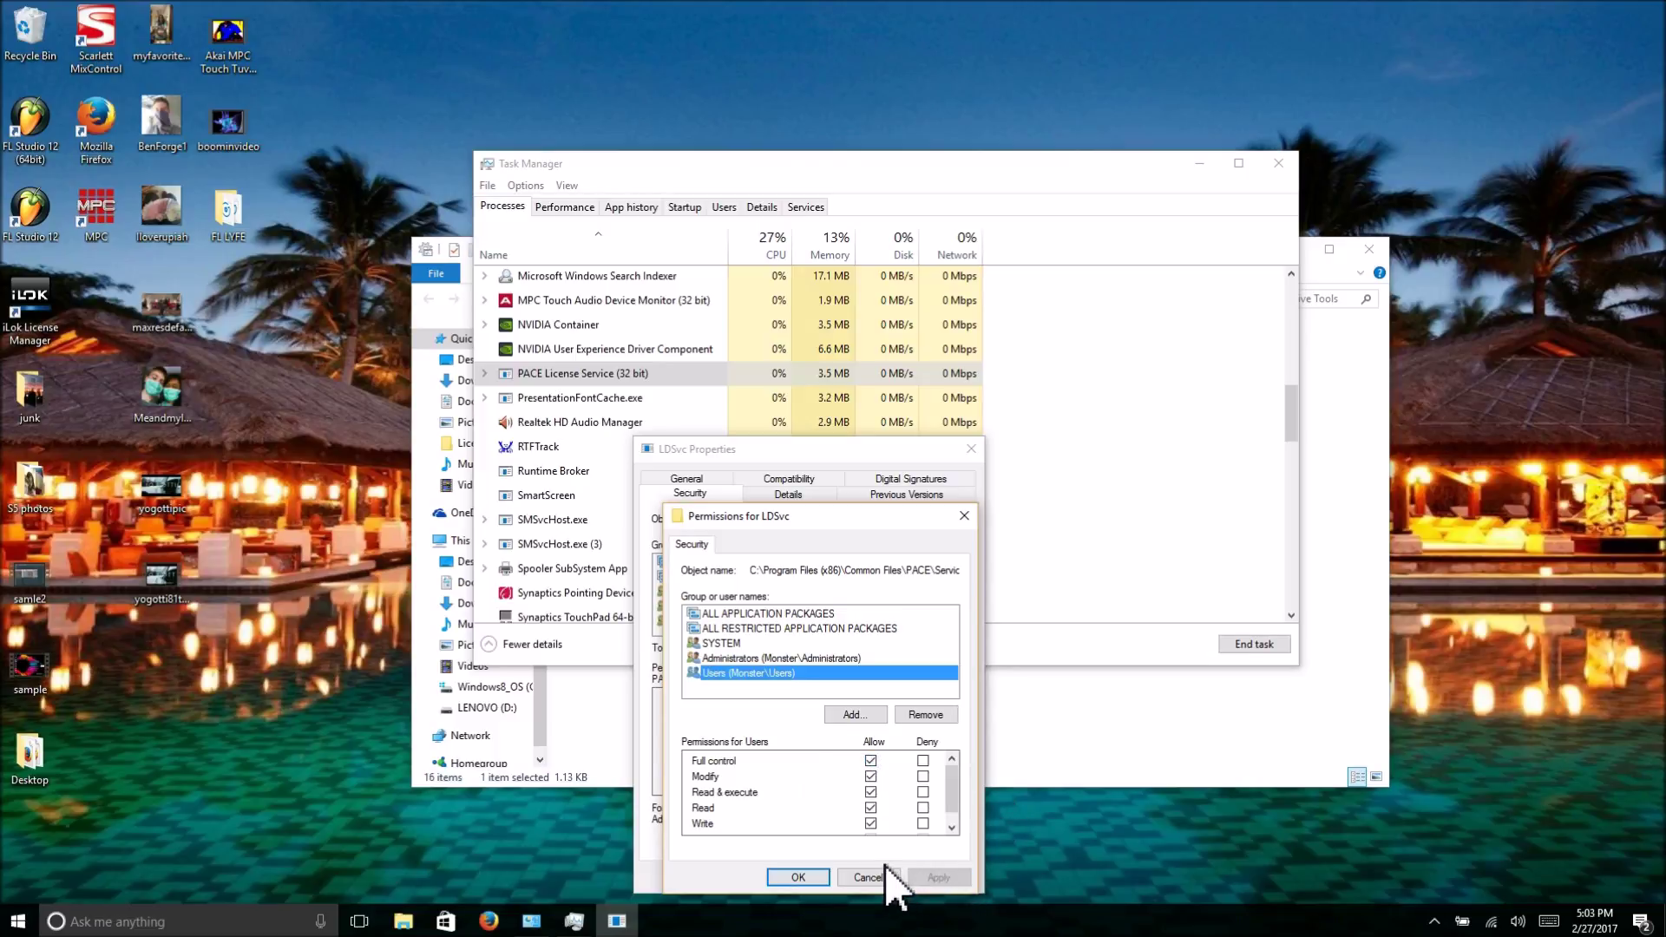
{"action": "left_click", "coordinate": [798, 877]}
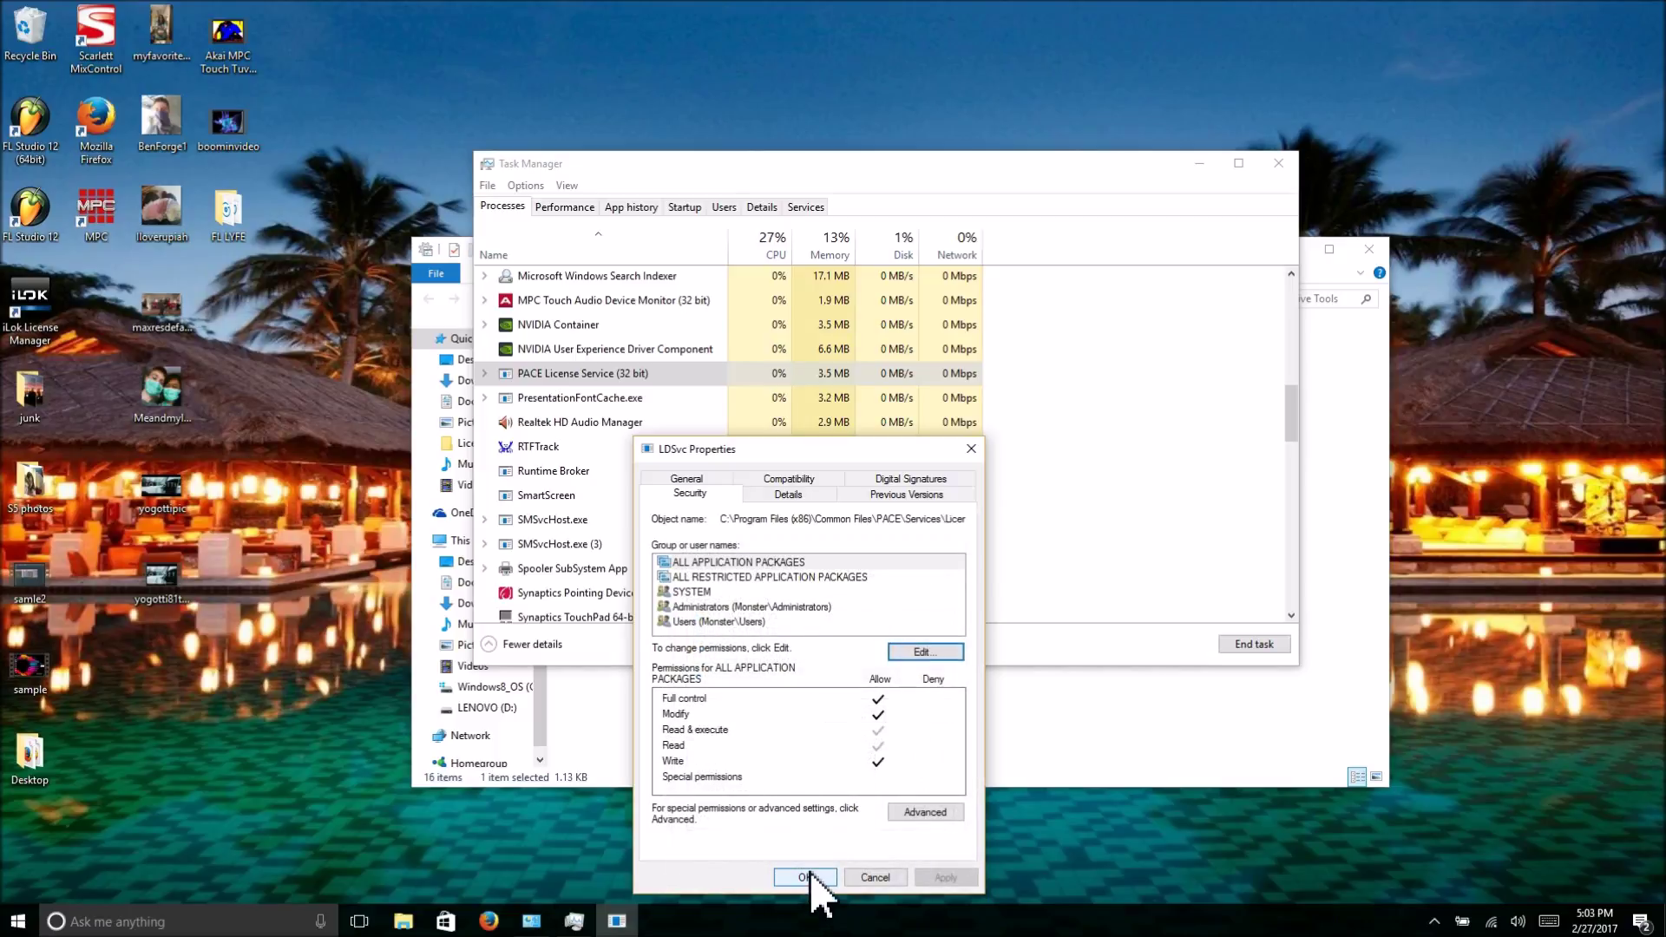
Step: Close LDSvc Properties, Task Manager and Administrative Tools, then reopen the installer folder in File Explorer
{"action": "left_click", "coordinate": [820, 878]}
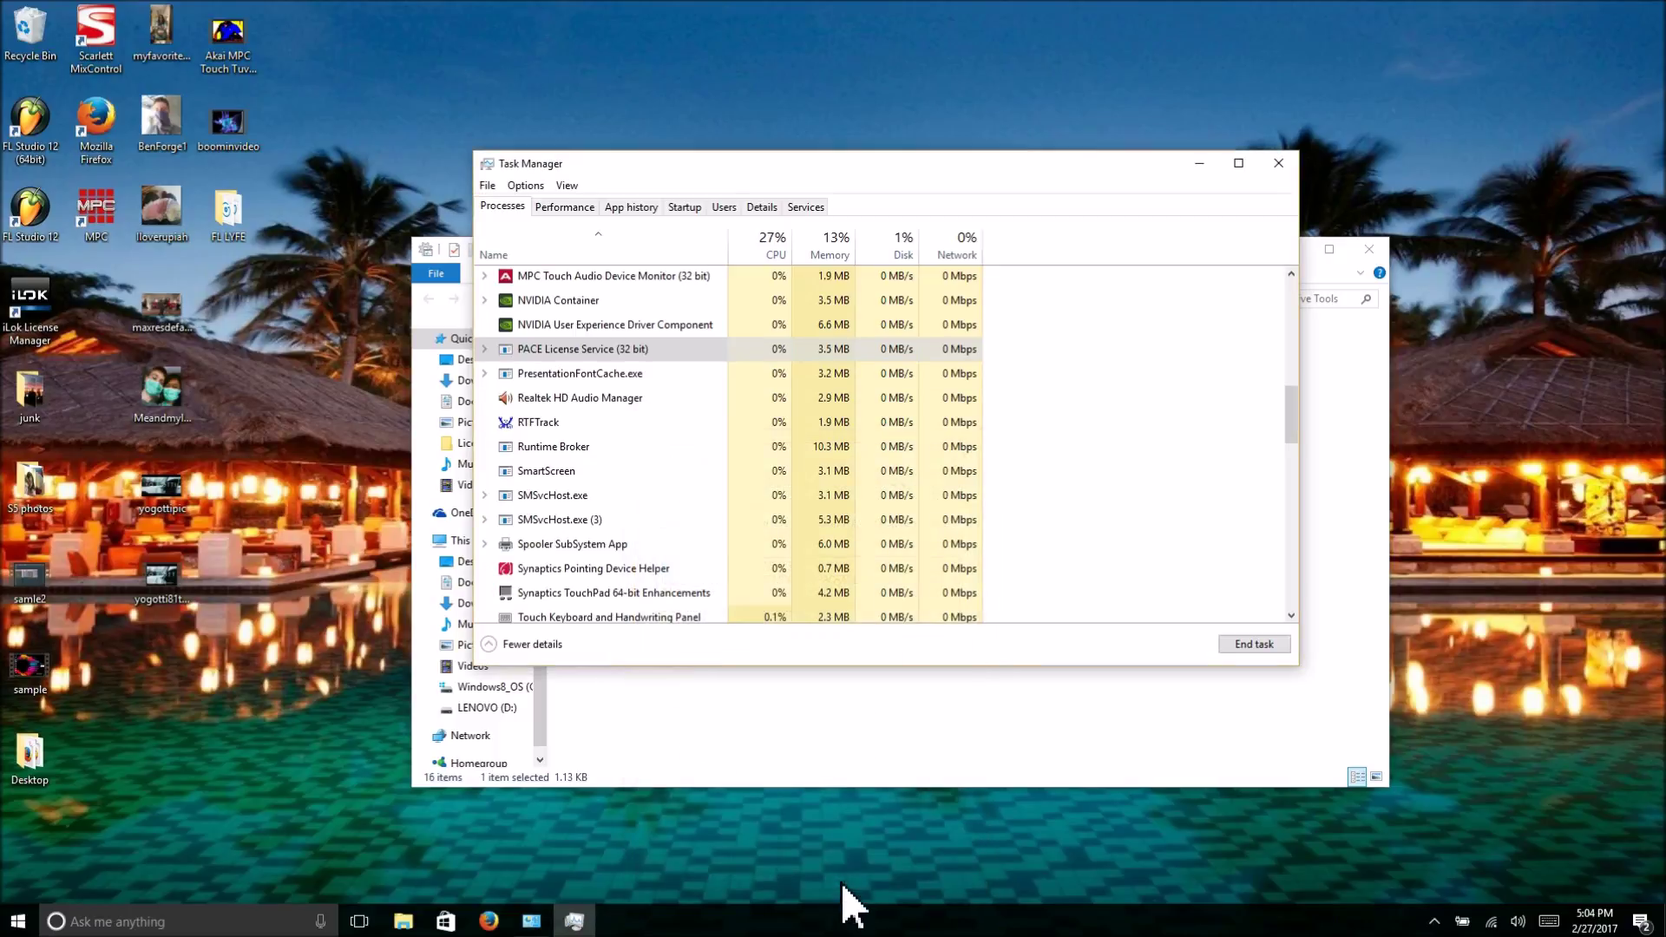
{"action": "left_click", "coordinate": [1278, 163]}
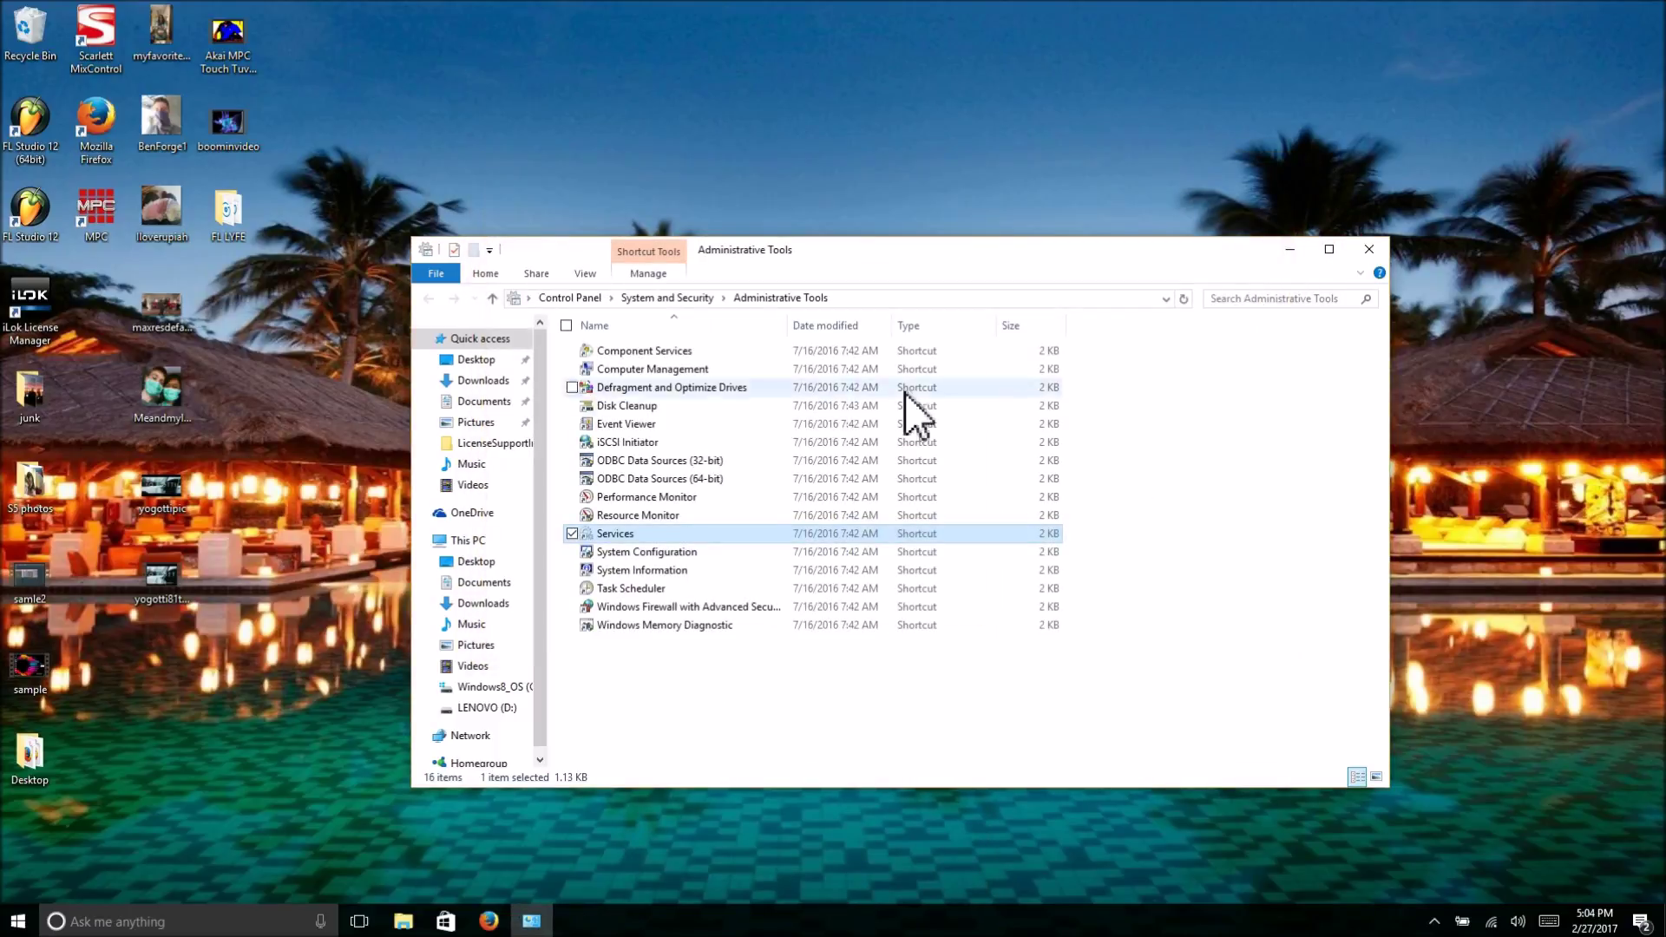
{"action": "left_click", "coordinate": [1371, 250]}
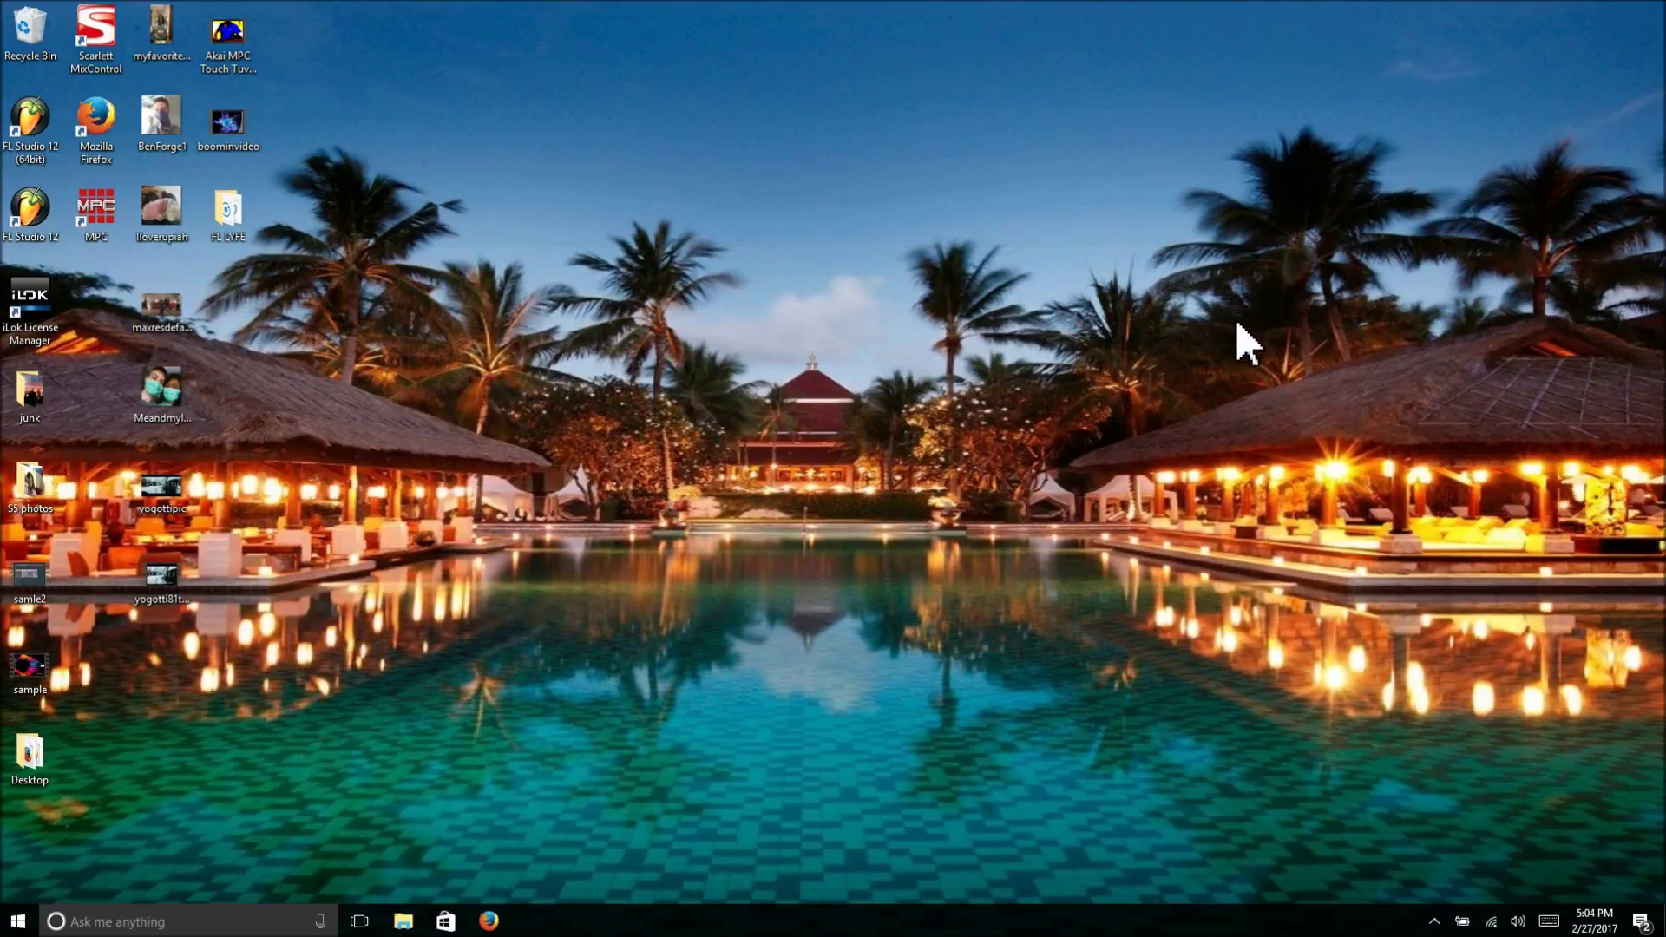
{"action": "key", "text": "super+e"}
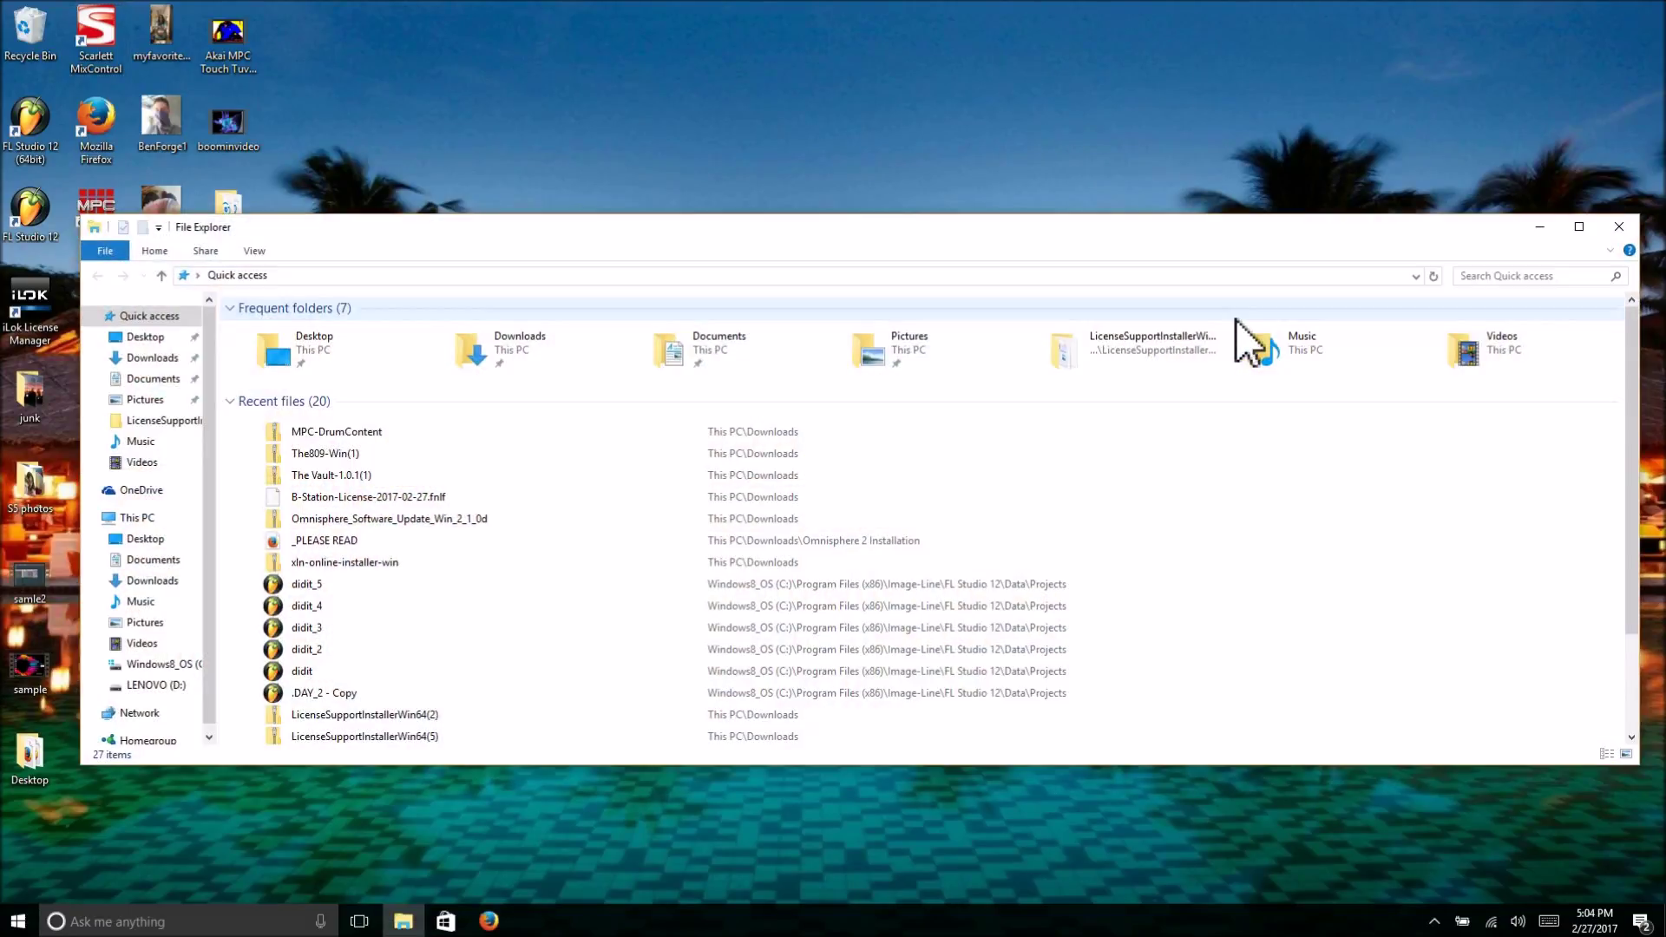
{"action": "double_click", "coordinate": [1124, 356]}
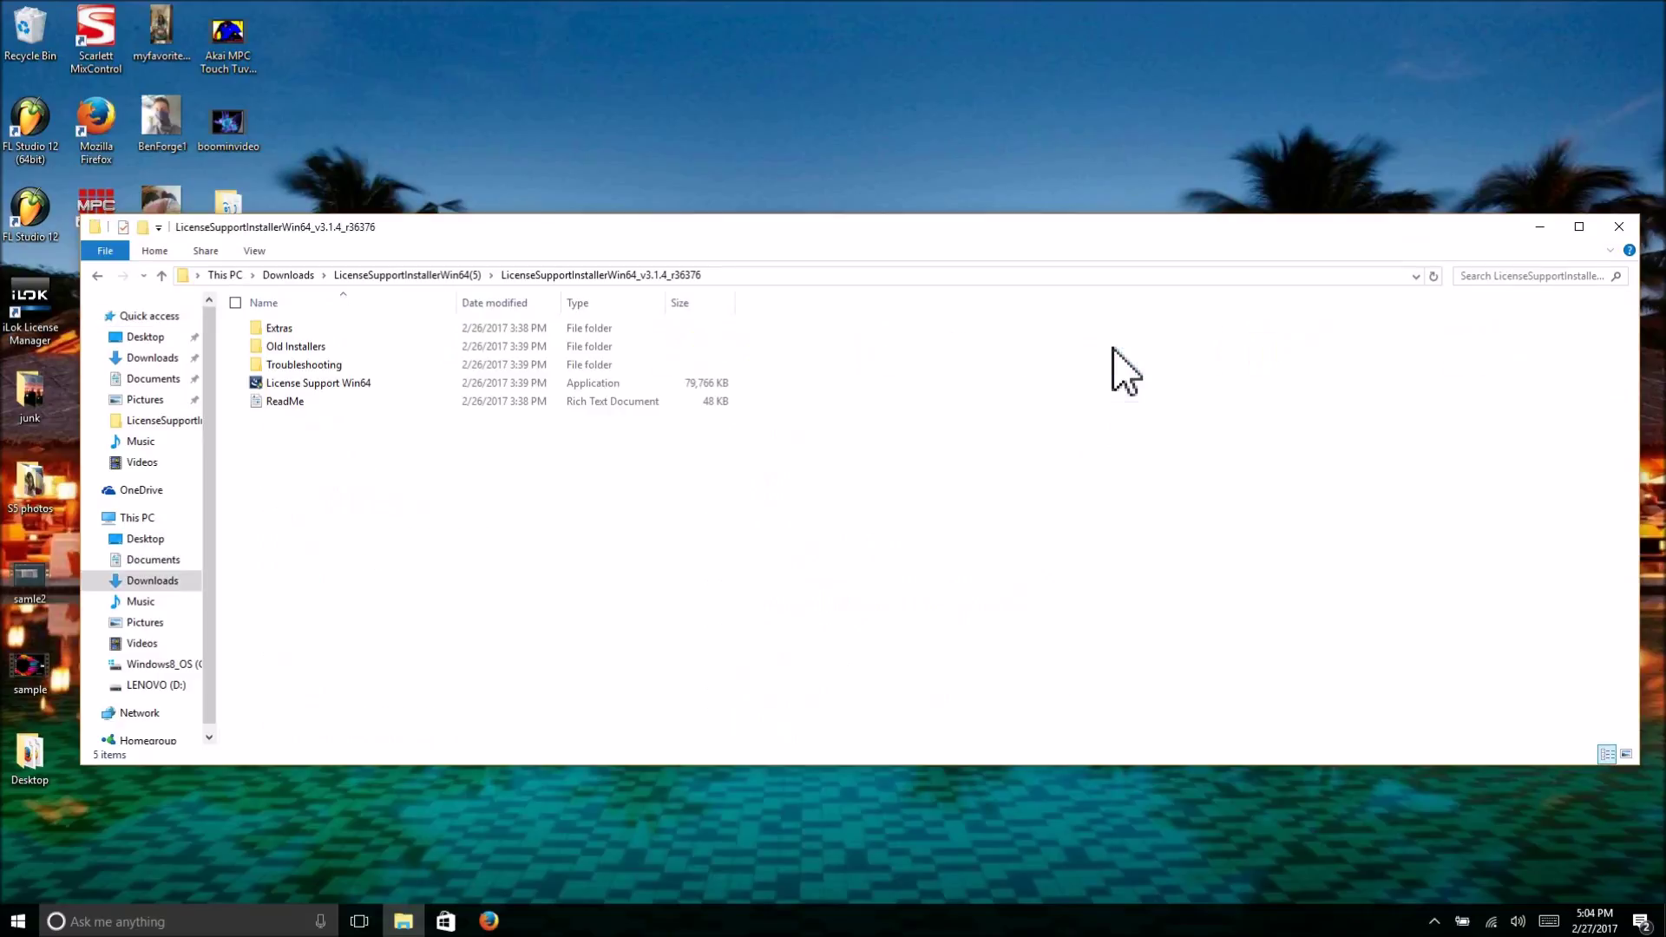
Step: Bring up the actions menu for the License Support Win64 installer file
{"action": "left_click", "coordinate": [299, 391]}
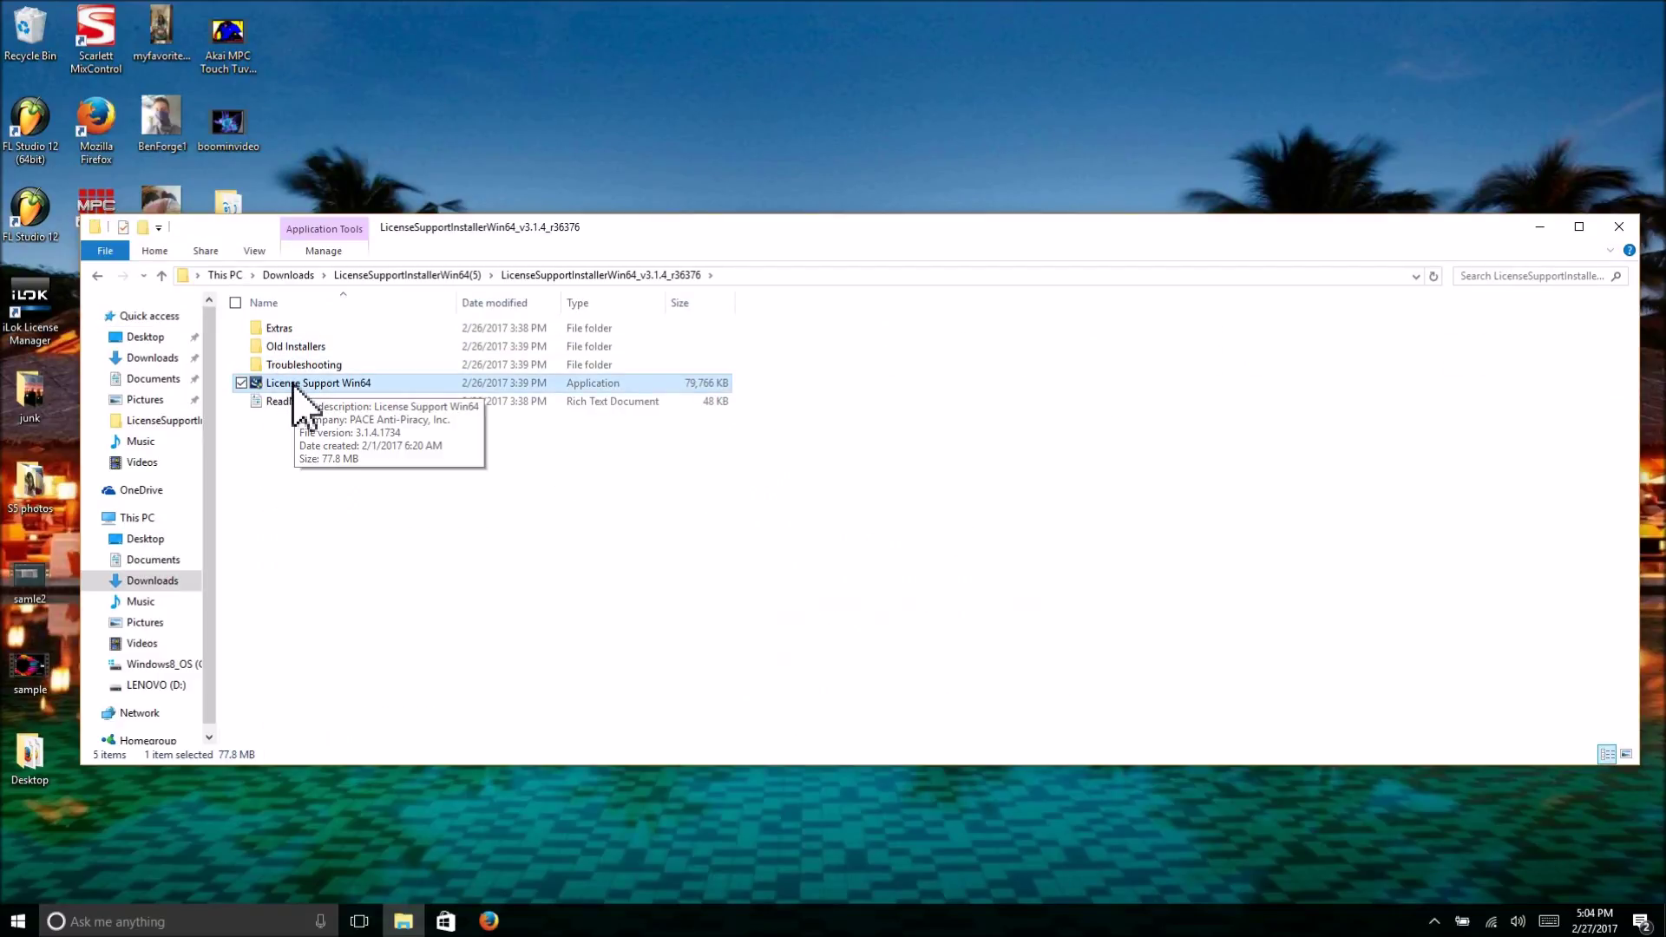
{"action": "right_click", "coordinate": [300, 383]}
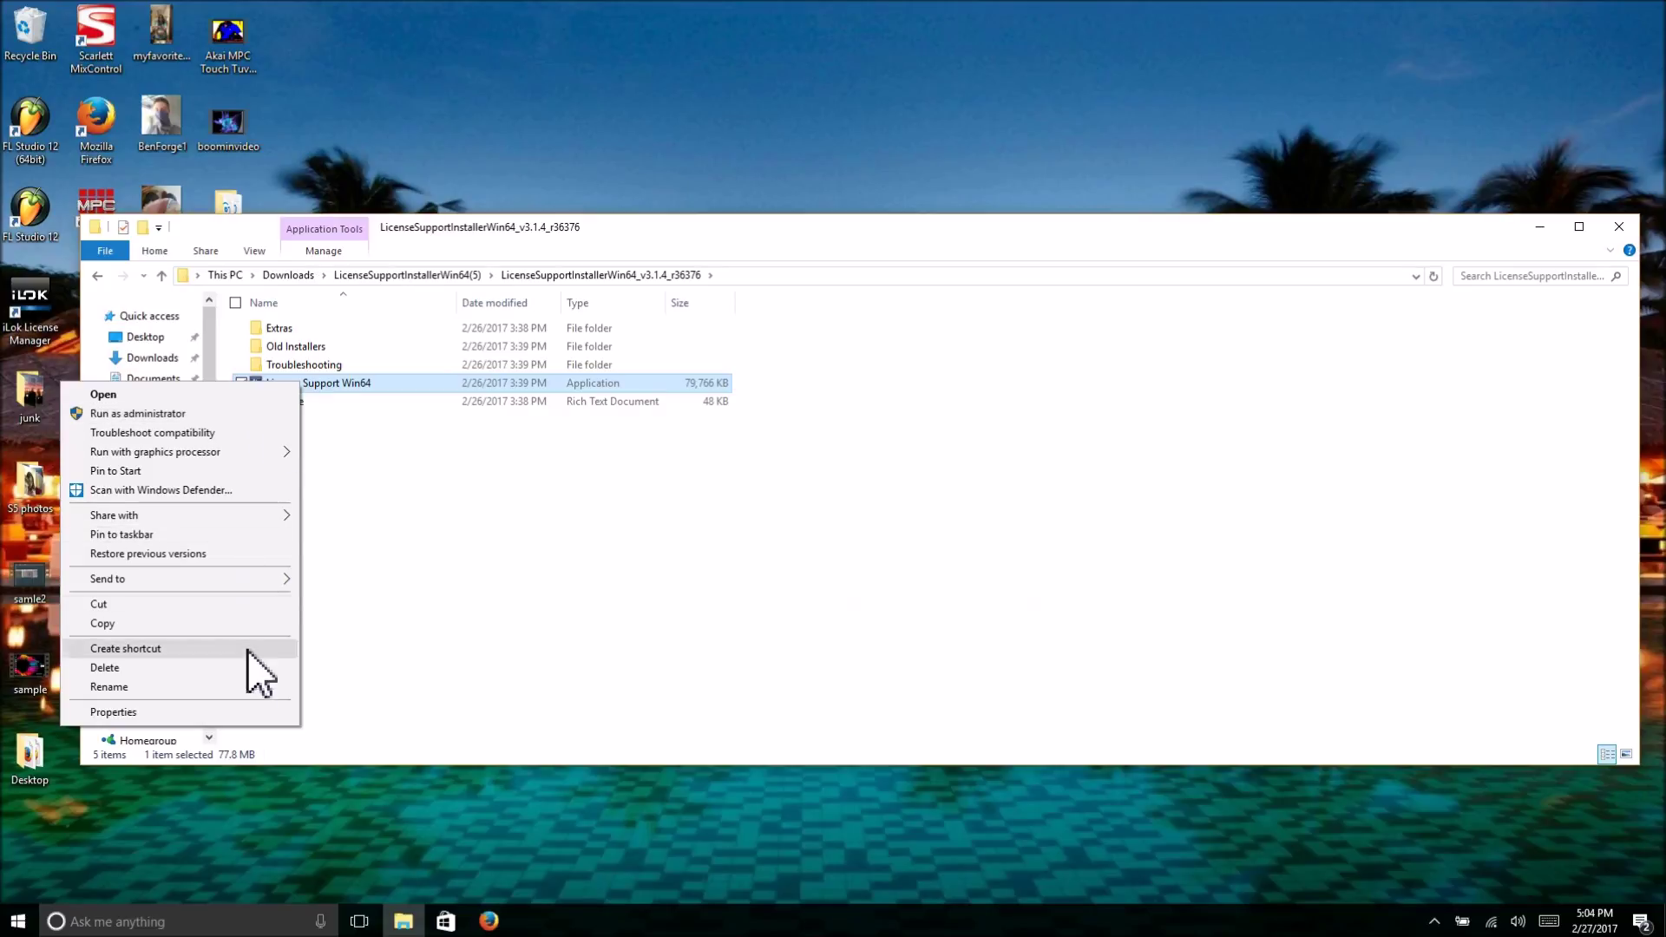
Step: In License Support Win64 properties, toggle Read-only on then off, apply, and close
{"action": "left_click", "coordinate": [252, 712]}
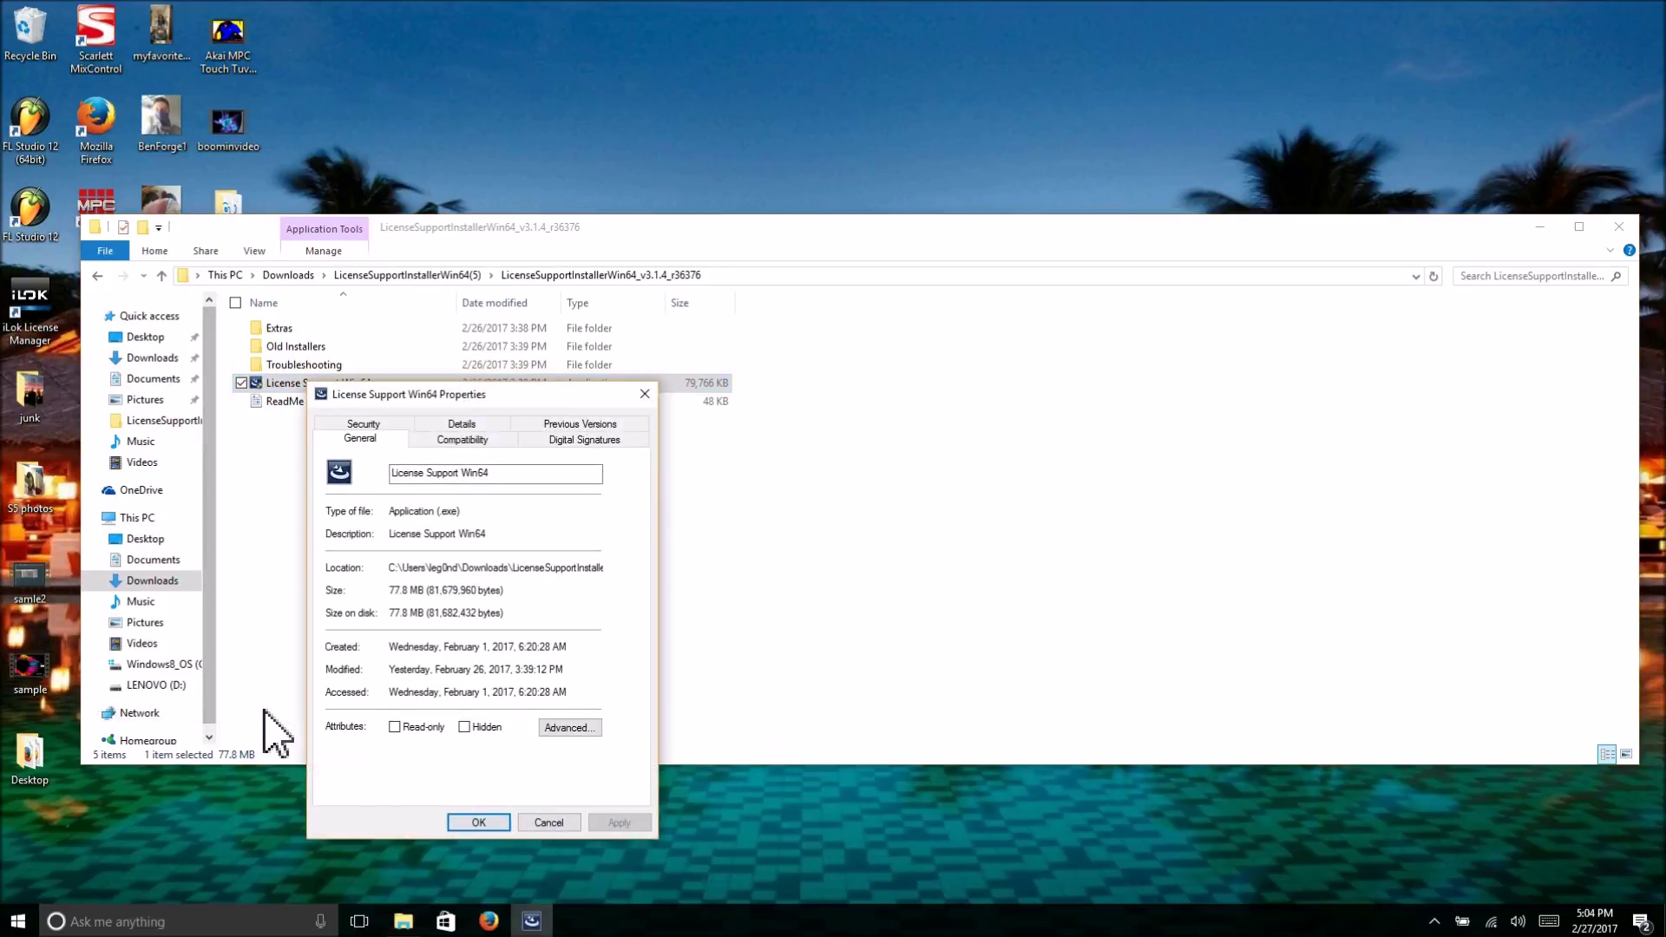
{"action": "left_click", "coordinate": [395, 728]}
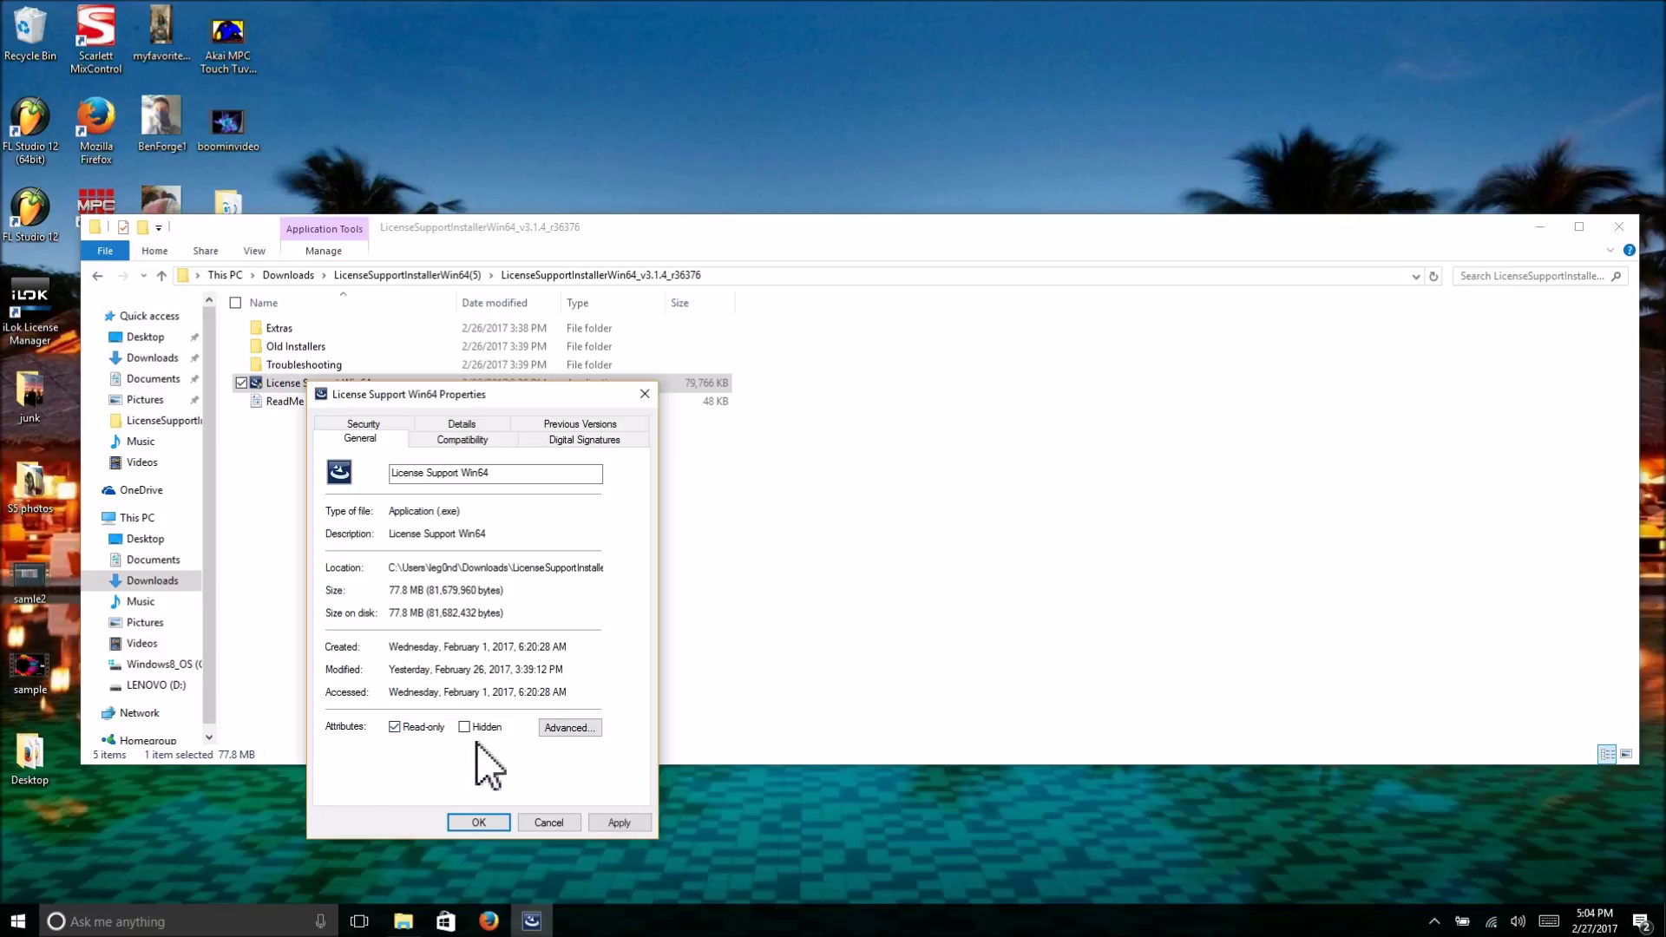
{"action": "left_click", "coordinate": [395, 727]}
{"action": "left_click", "coordinate": [618, 823]}
{"action": "left_click", "coordinate": [481, 824]}
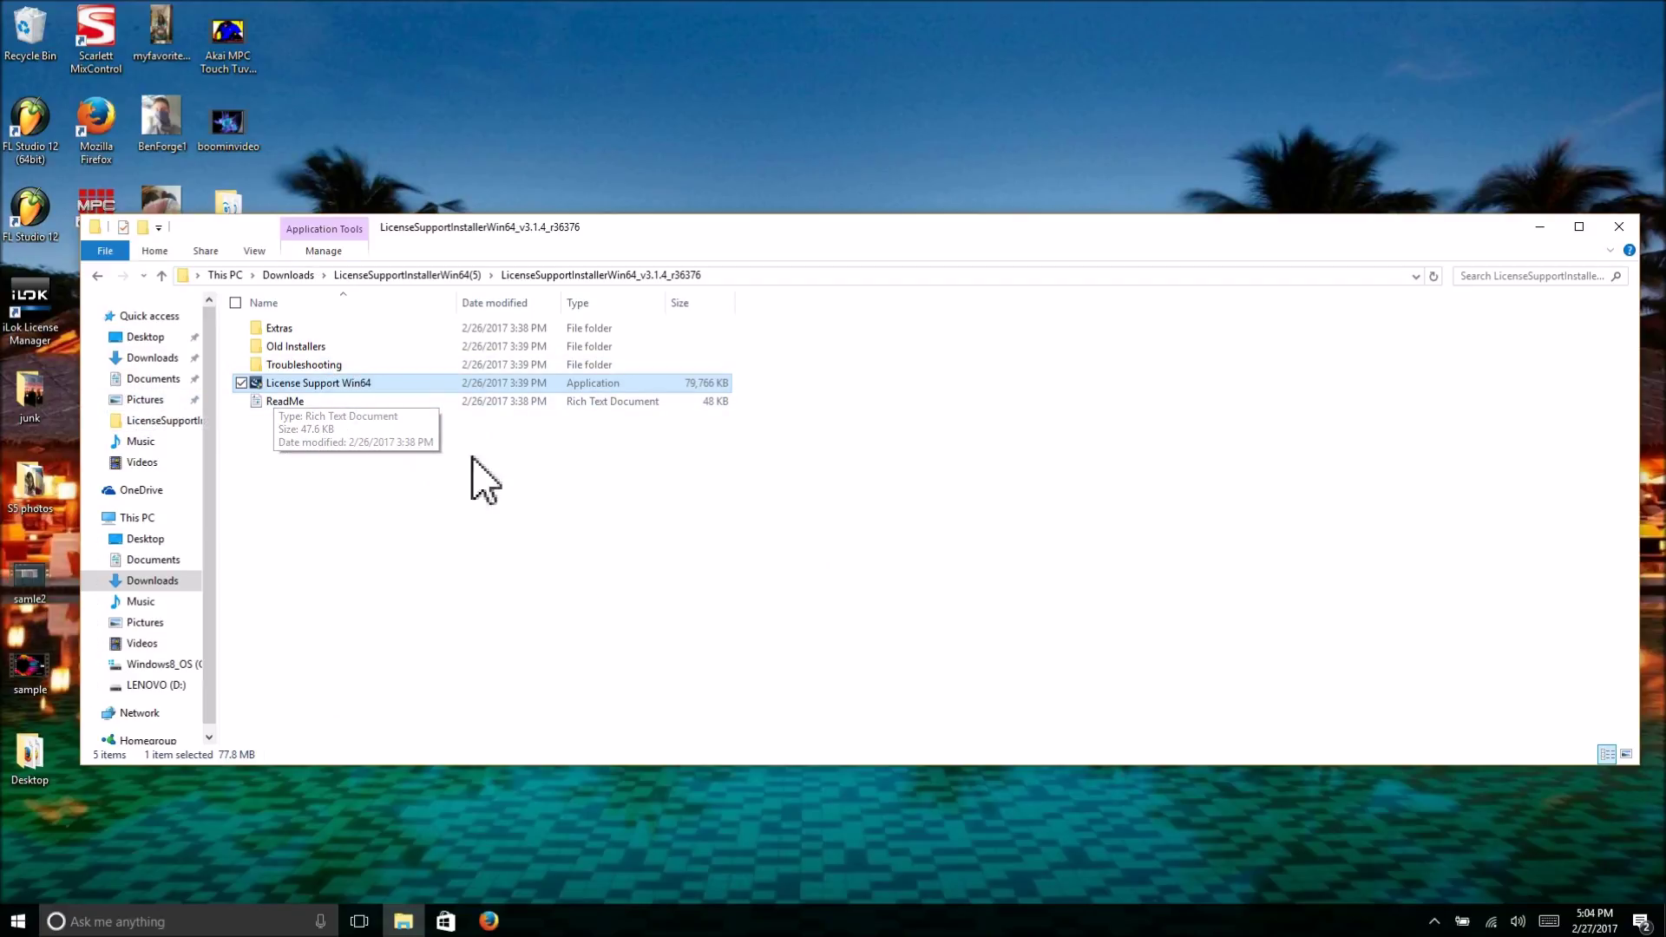
Step: Launch the License Support Win64 installer, then dismiss its context menu to deselect the file
{"action": "double_click", "coordinate": [387, 384]}
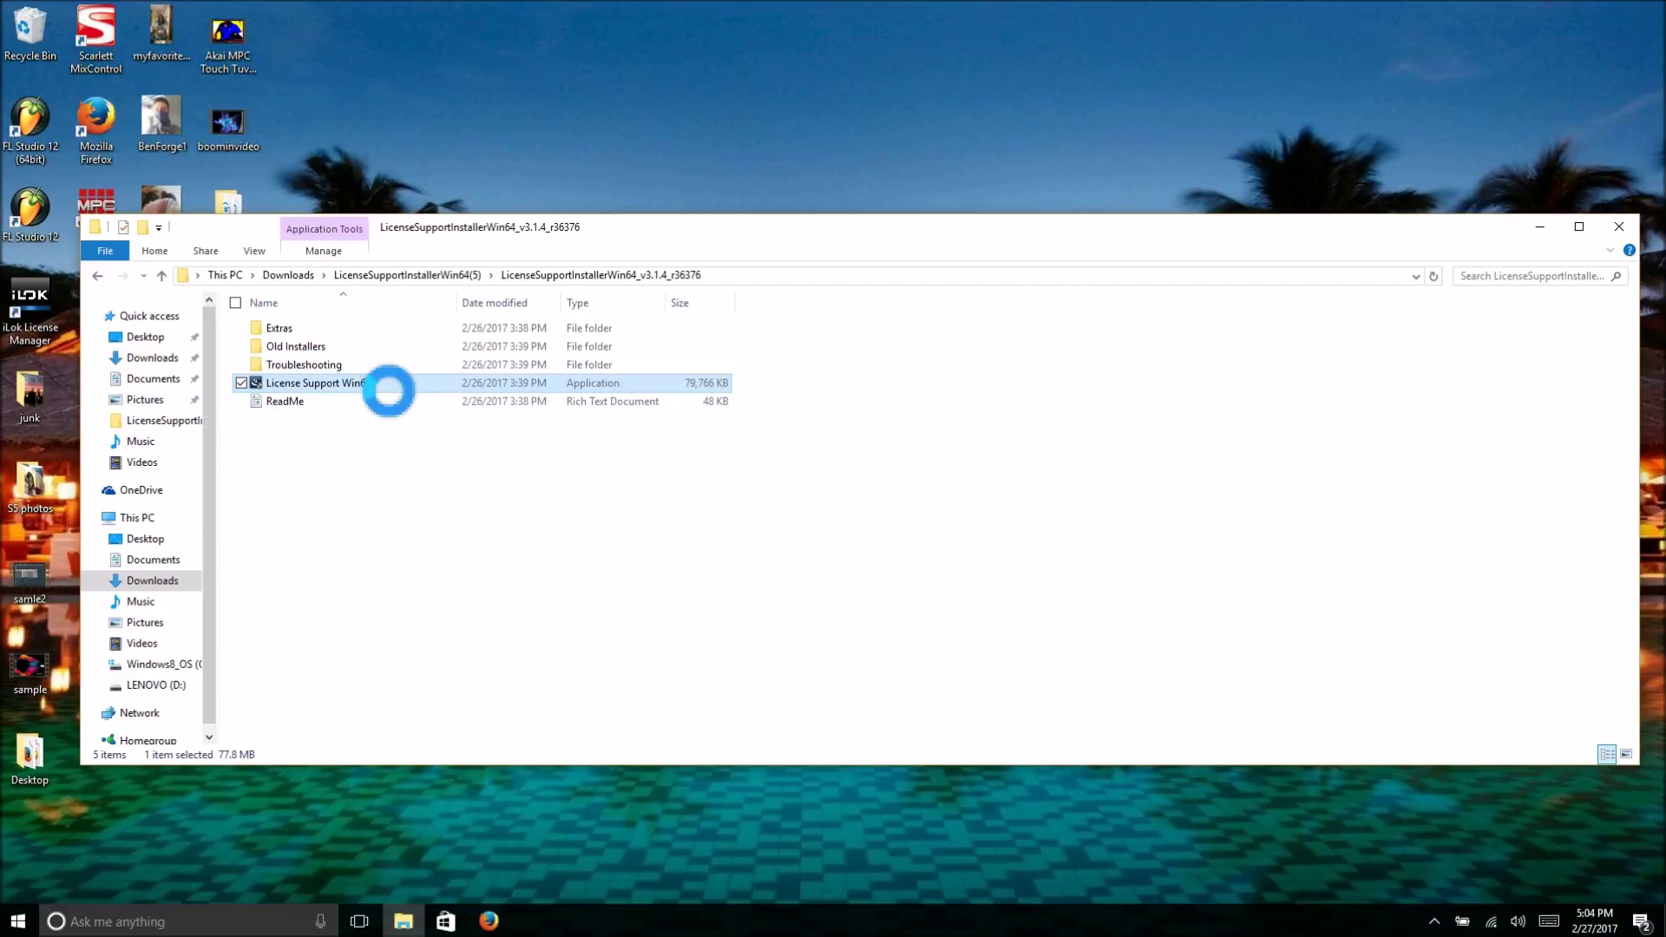
{"action": "right_click", "coordinate": [387, 387]}
{"action": "left_click", "coordinate": [602, 503]}
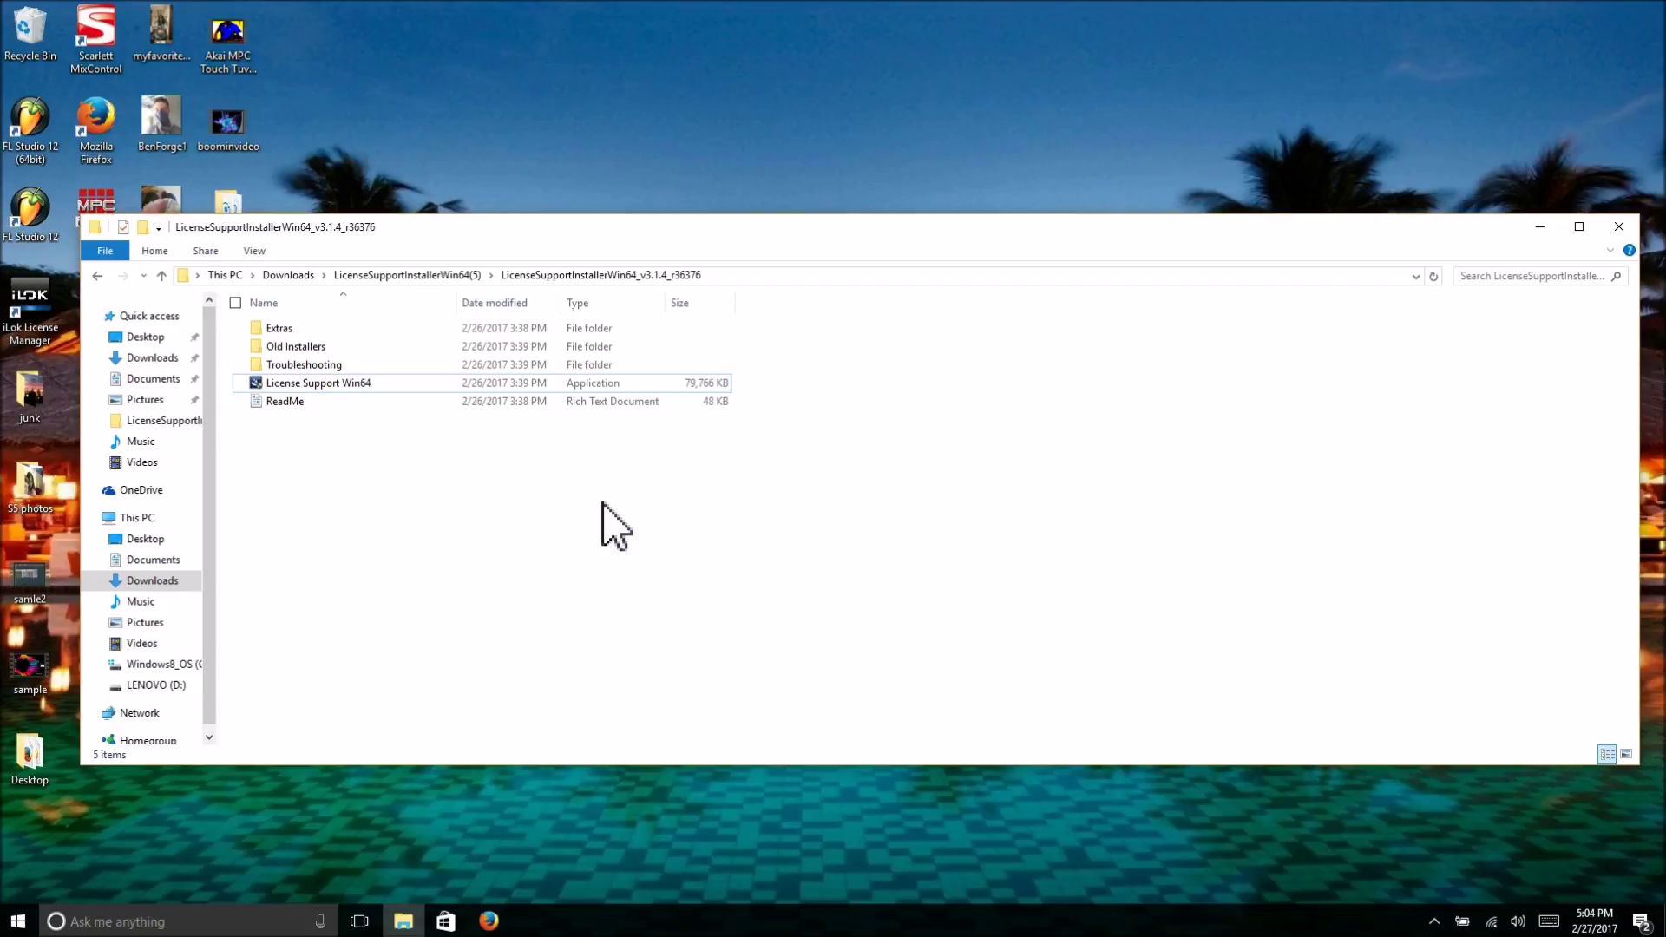
{"action": "mouse_move", "coordinate": [1595, 928]}
Step: Launch iLok License Manager from the desktop, close the installer folder window, then close iLok
{"action": "double_click", "coordinate": [31, 317]}
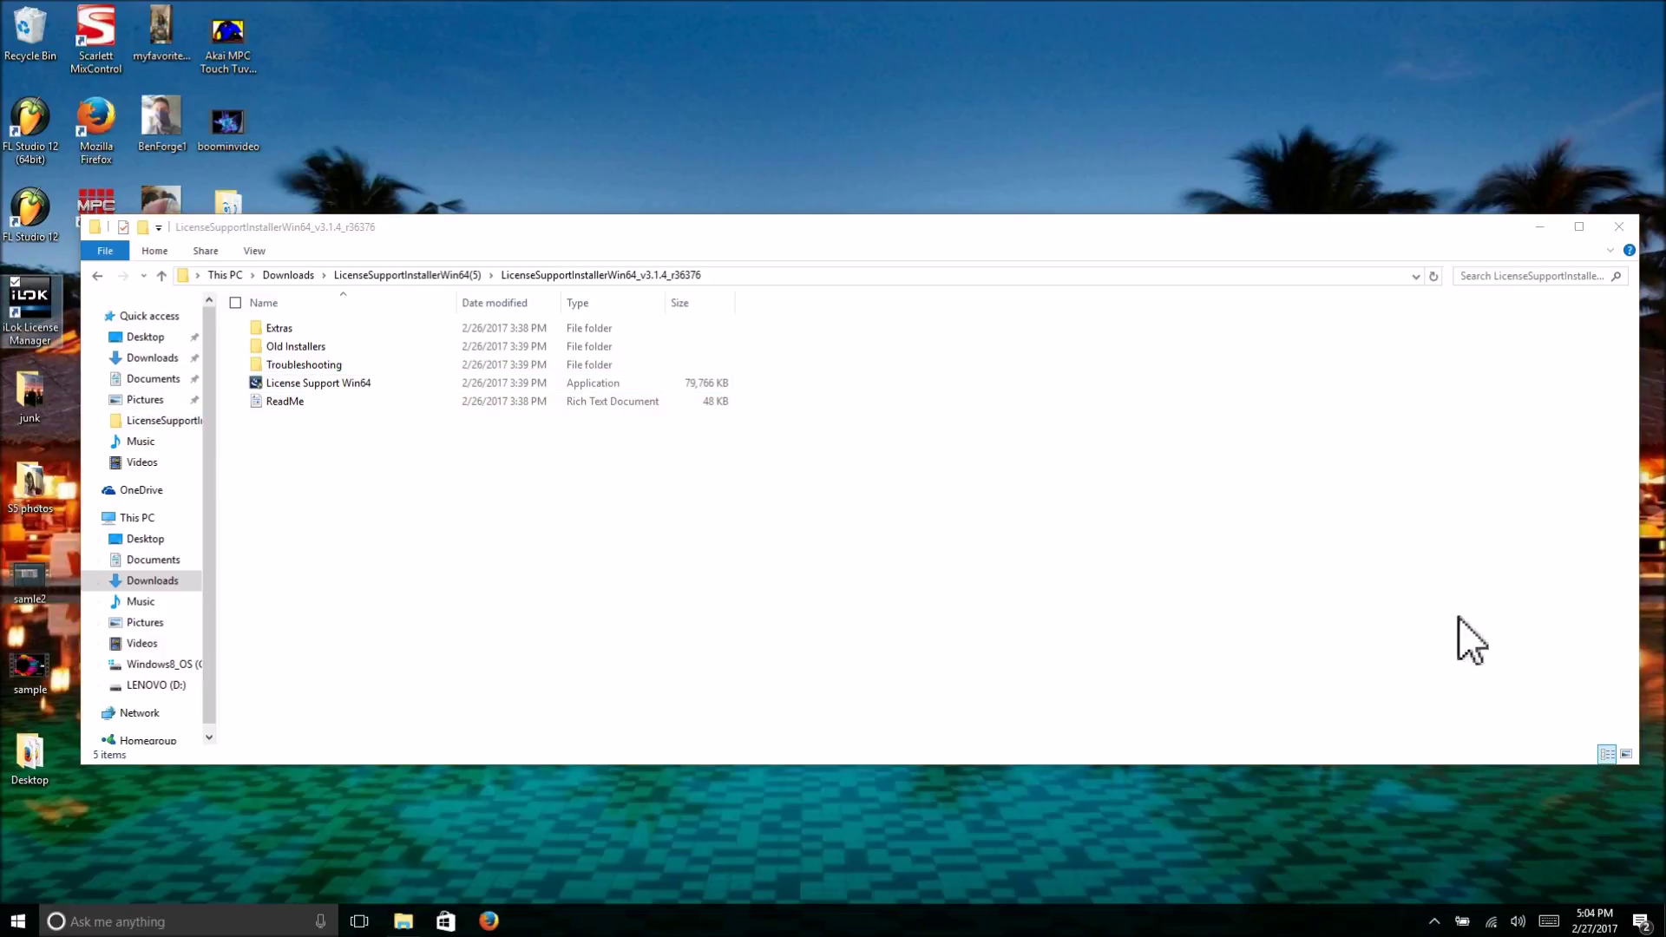
{"action": "left_click", "coordinate": [1619, 228]}
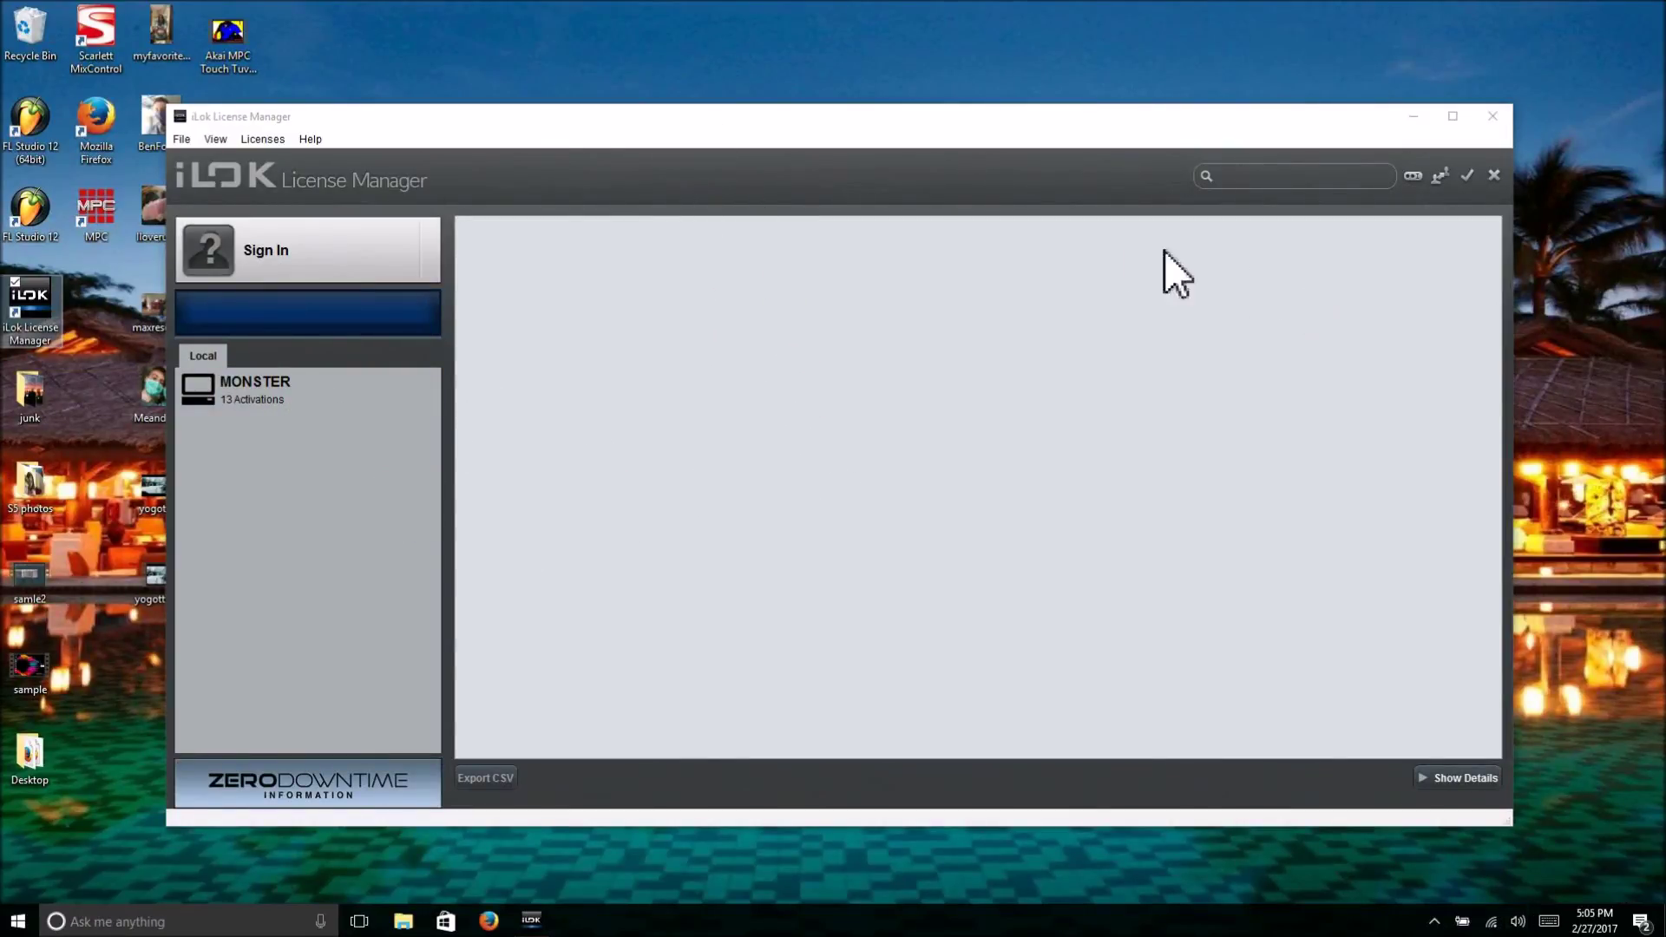
{"action": "left_click", "coordinate": [1492, 117]}
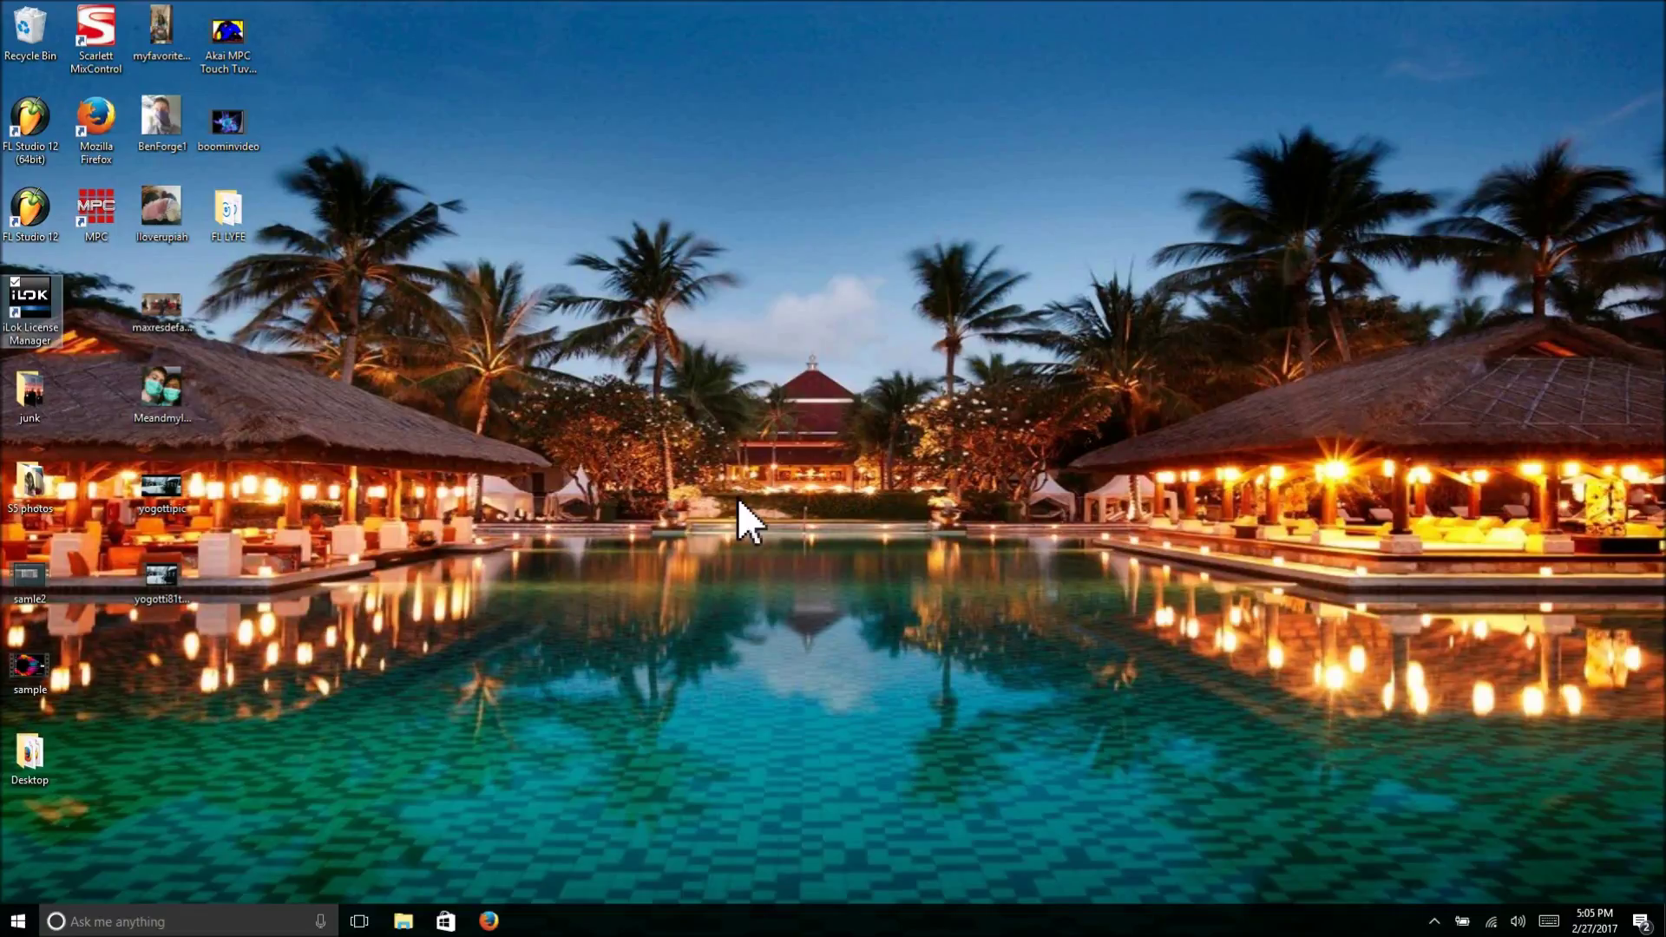